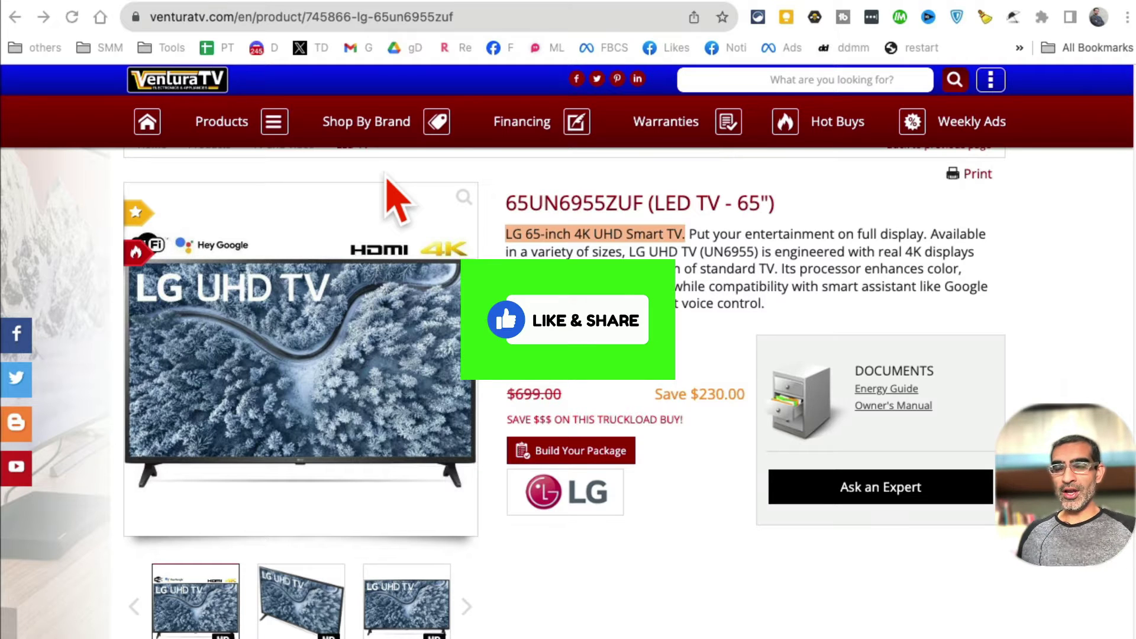
Copy the LG 65-inch TV product name from VenturaTV and go to the aiter.io page
right_click(539, 243)
left_click(562, 269)
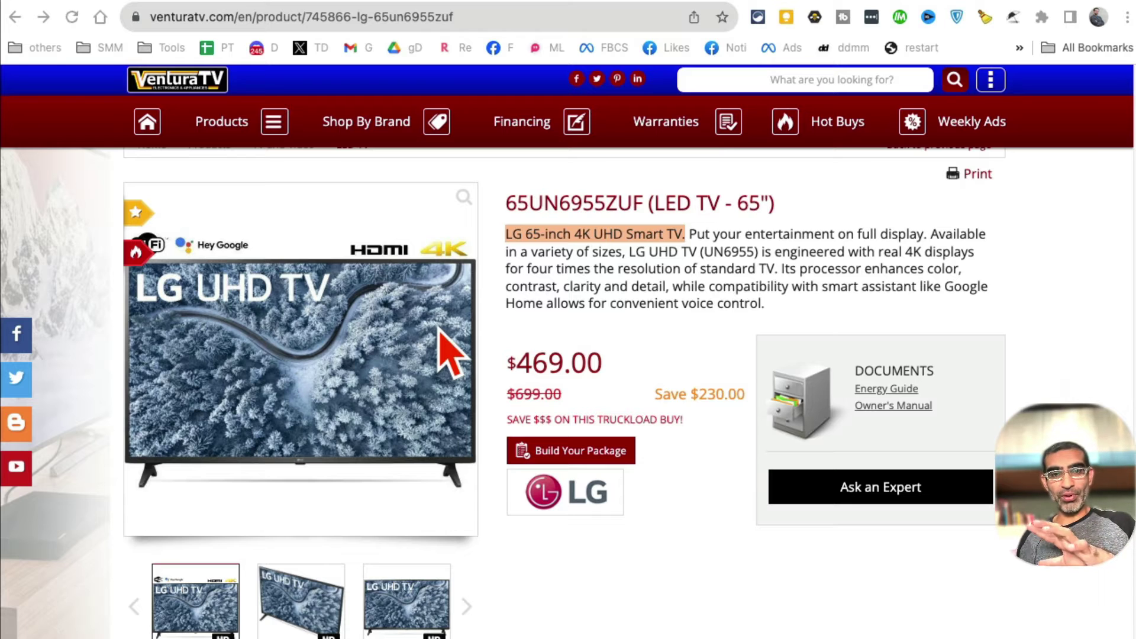
left_click(297, 7)
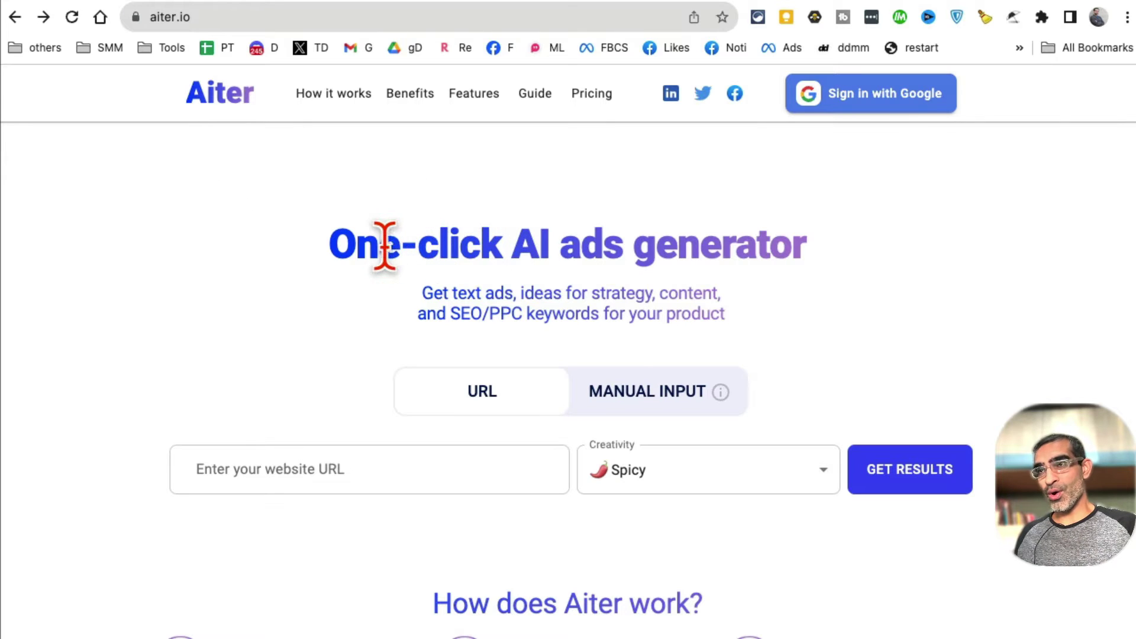
Switch Aiter's ads generator to the Manual Input mode
left_click_drag(356, 246, 820, 253)
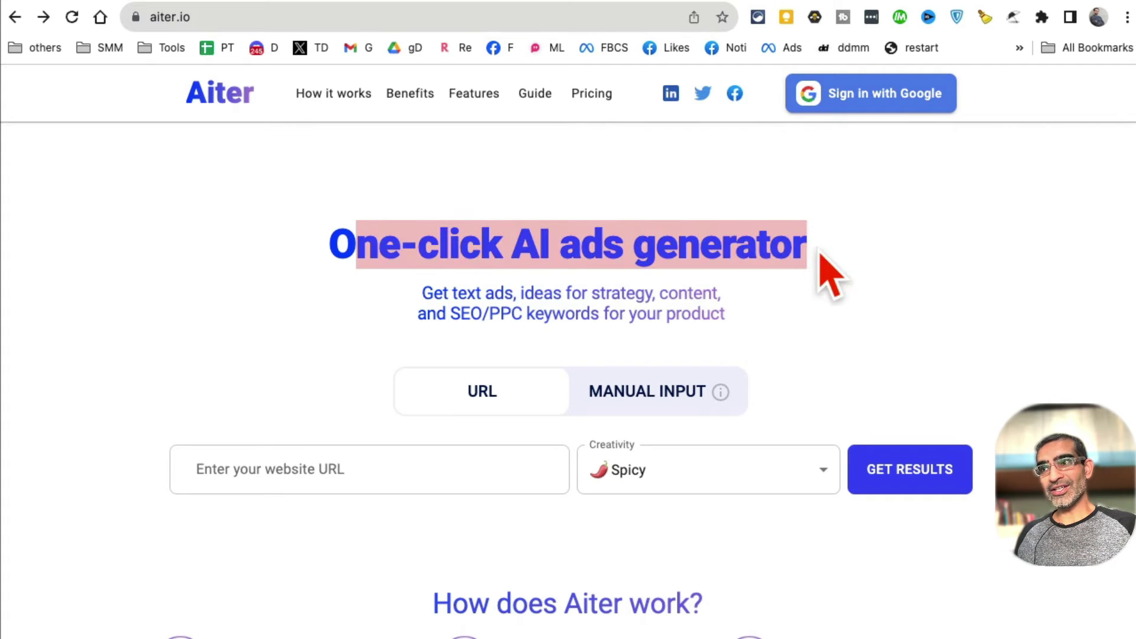
scroll(828, 275, "down", 2)
left_click(649, 325)
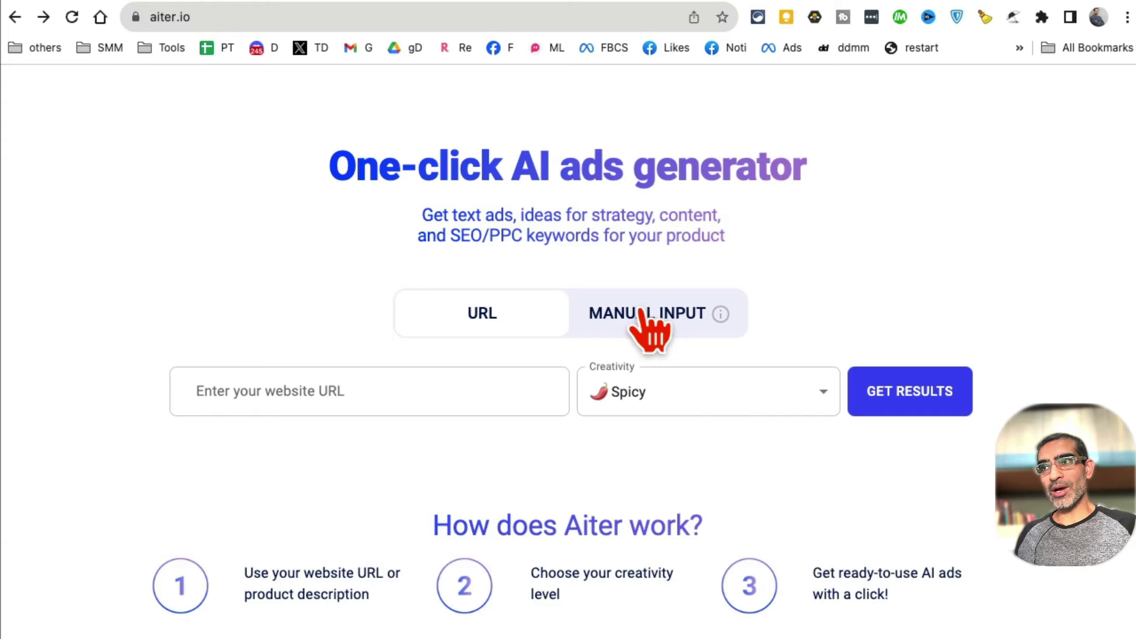
left_click(502, 321)
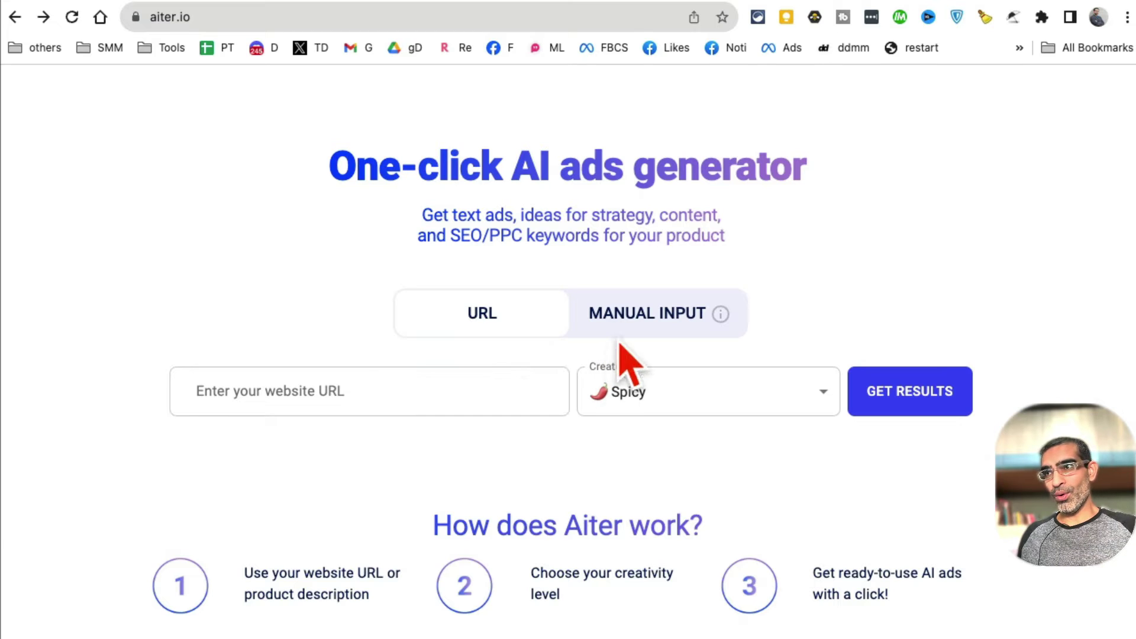
left_click(609, 318)
Enter product name 'LED TV' and the LG 65-inch 4K UHD Smart TV description, then get results
left_click(497, 392)
left_click(452, 492)
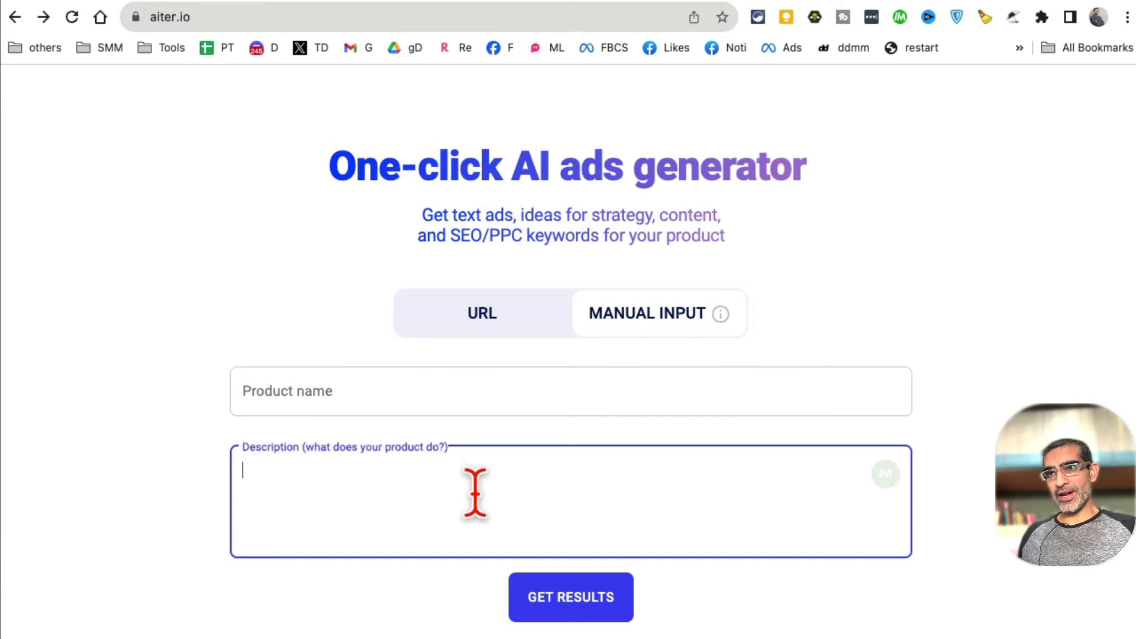
type("LG 65-inch 4K UHD Smart TV.")
left_click(365, 395)
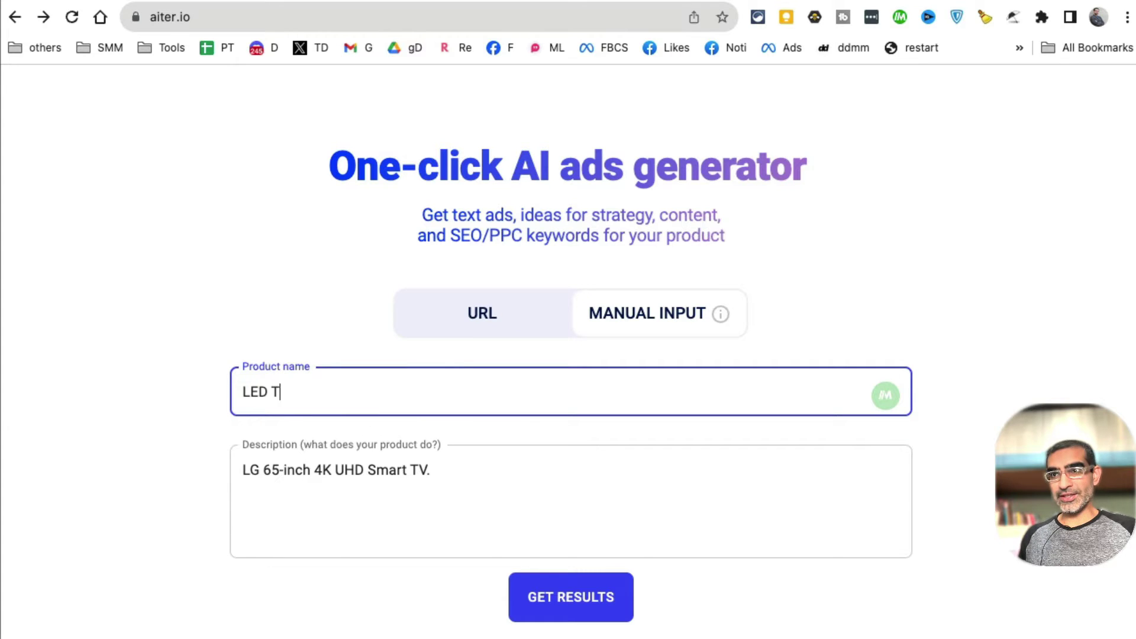
type("LED TV")
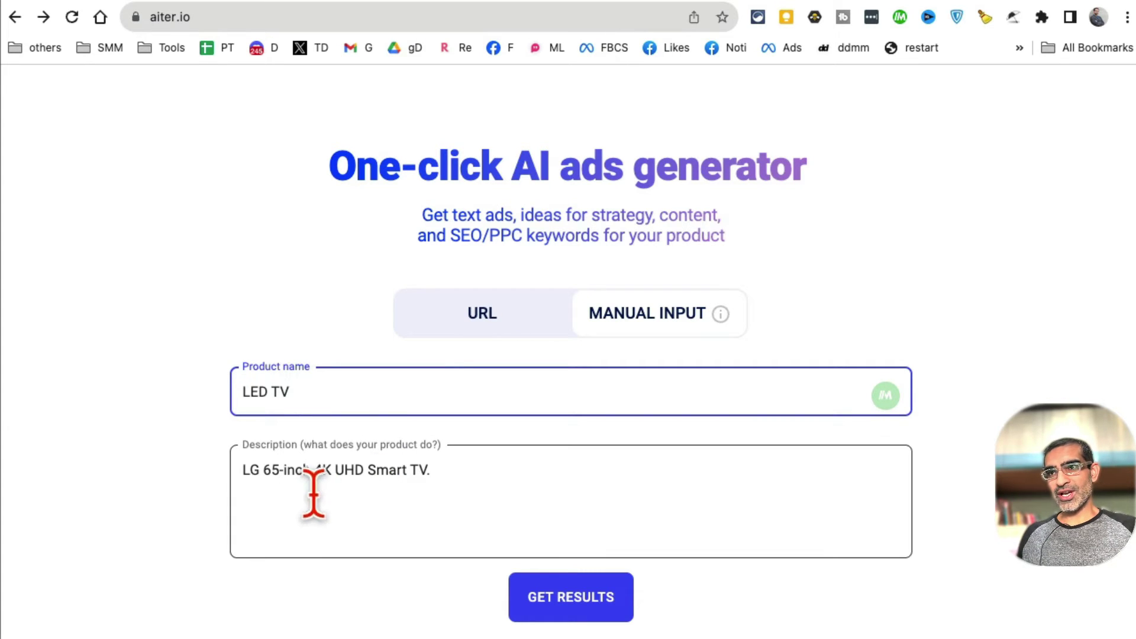
left_click(476, 469)
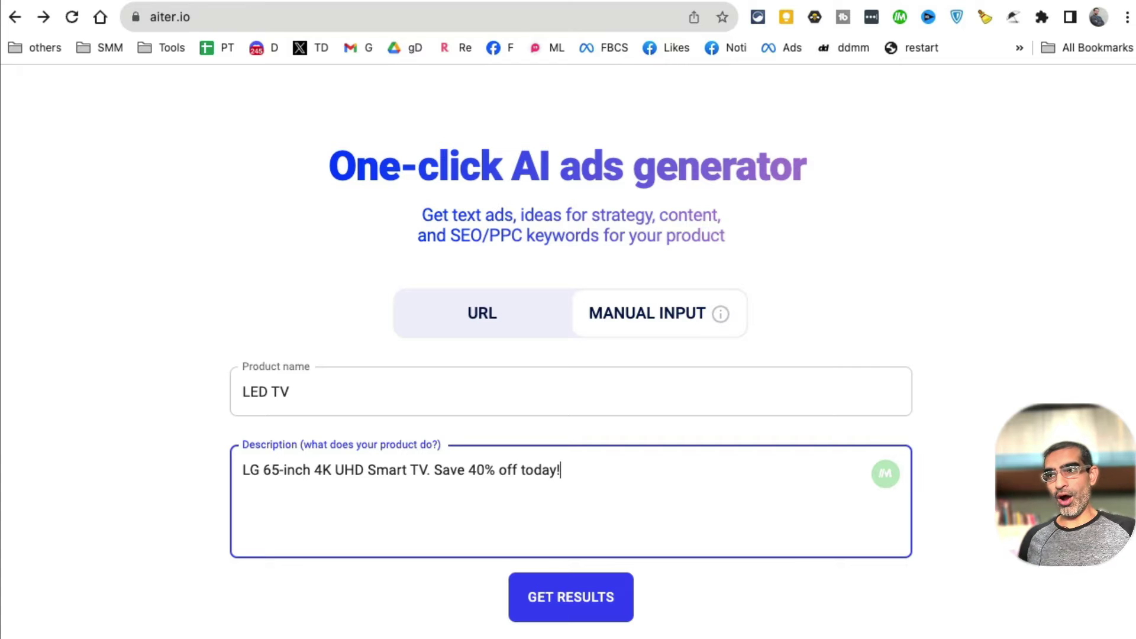
key("ctrl+a")
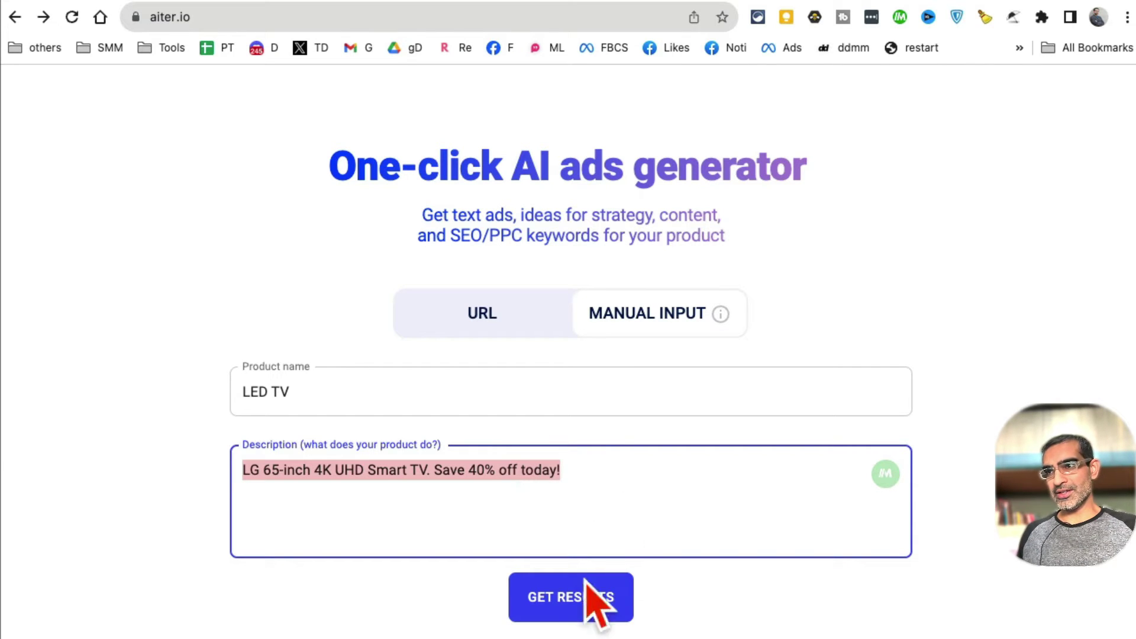
left_click(586, 603)
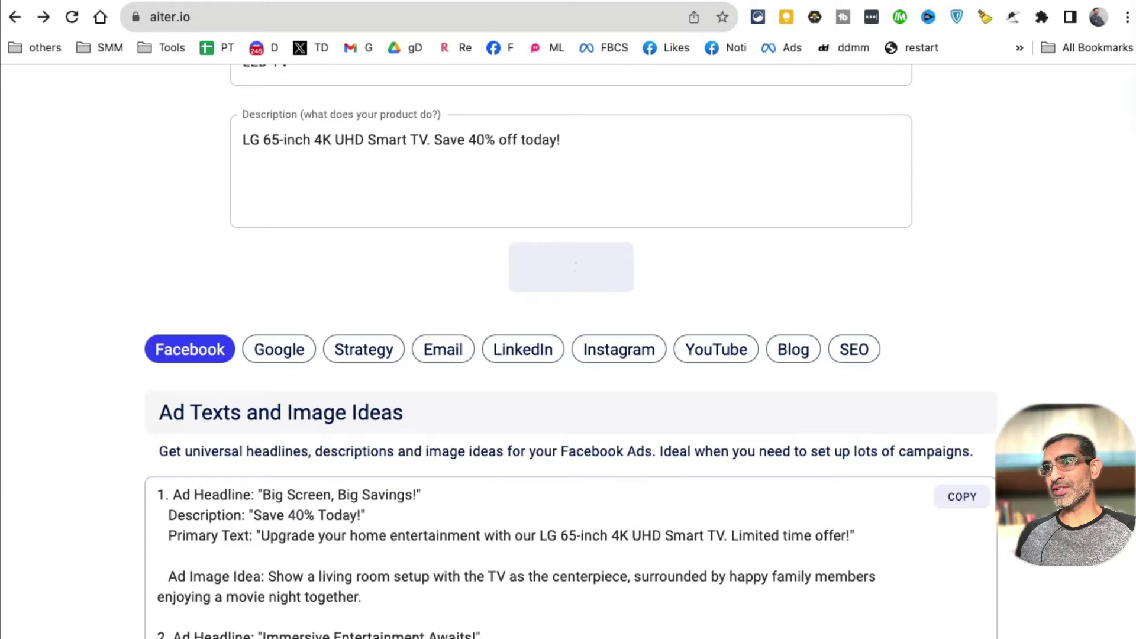
Review the first generated ad by highlighting its image idea and primary text
scroll(1032, 215, "down", 3)
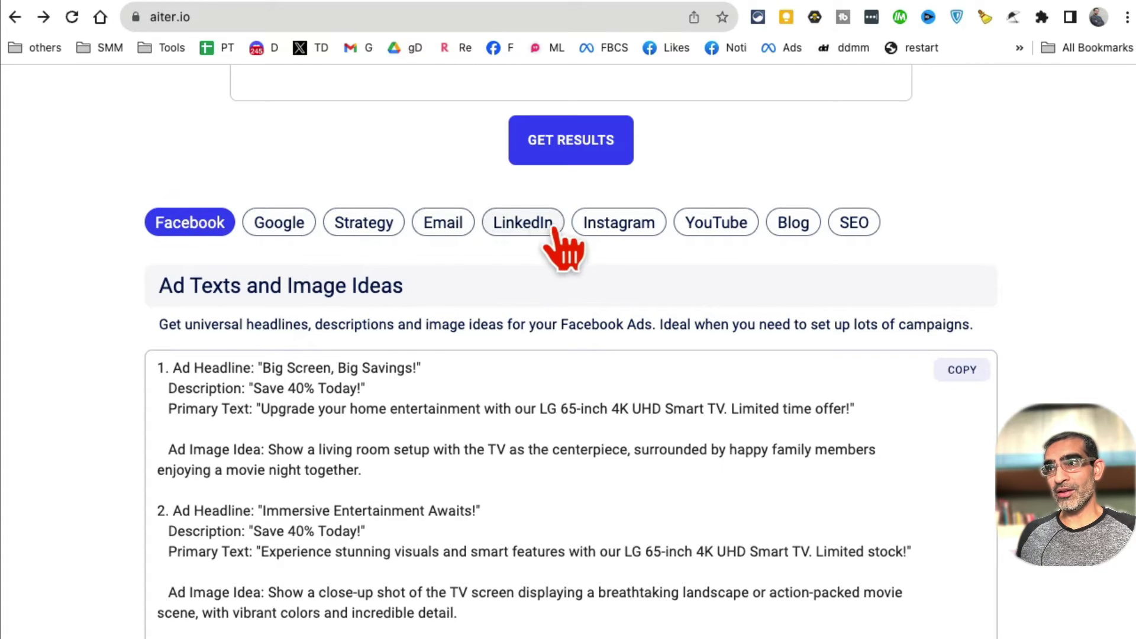
scroll(536, 404, "down", 1)
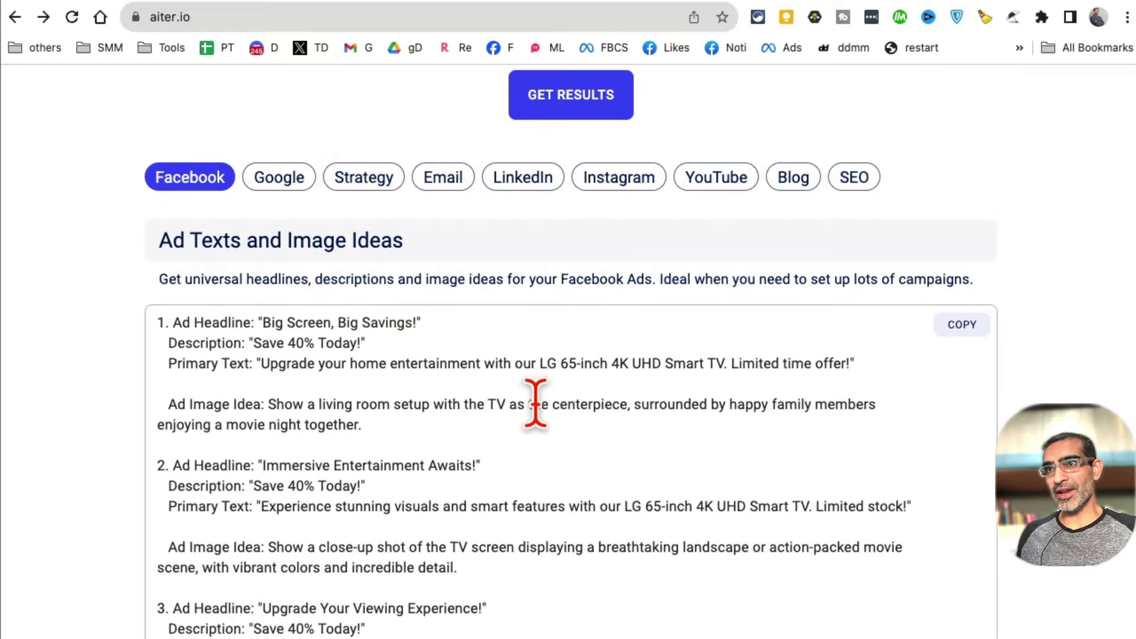
left_click_drag(445, 383, 456, 465)
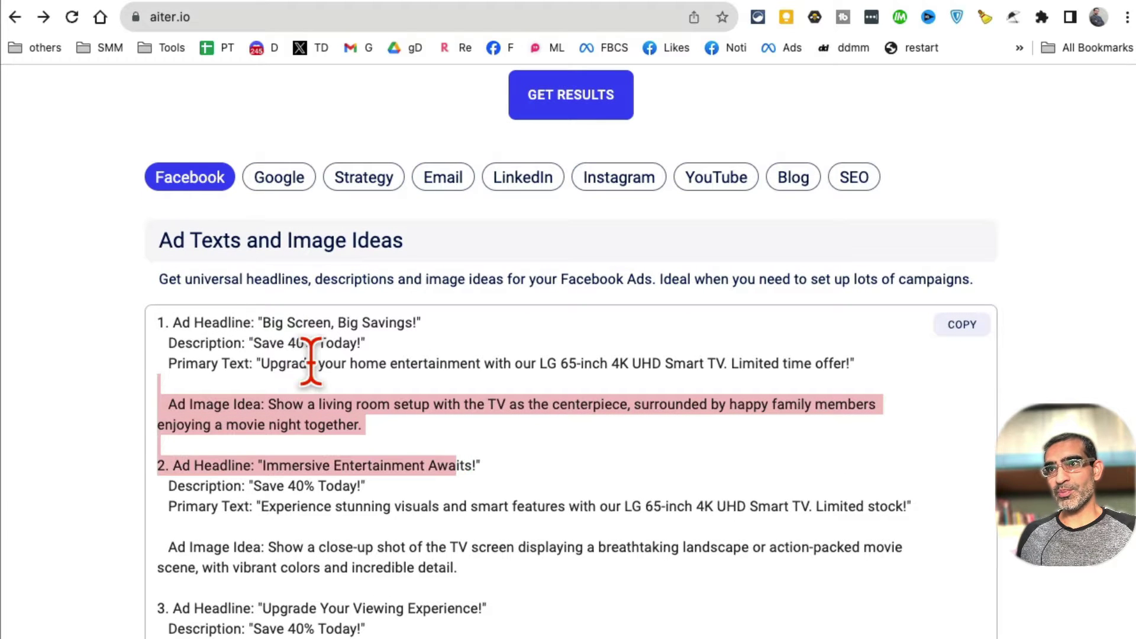
scroll(310, 361, "down", 1)
left_click(350, 341)
left_click_drag(885, 339, 393, 335)
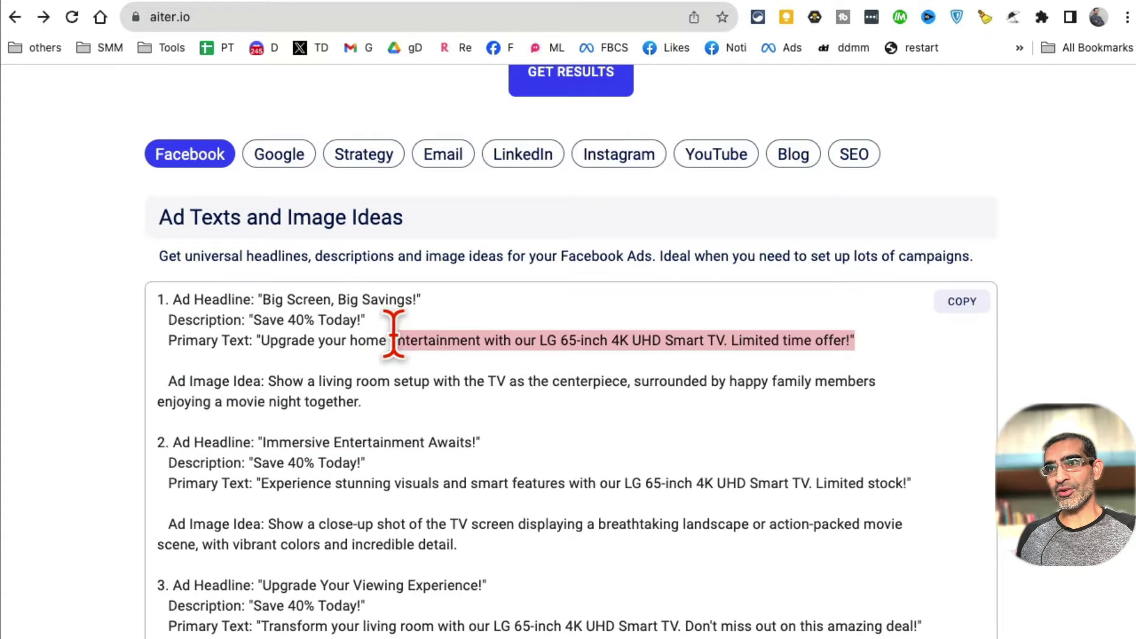
left_click(315, 303)
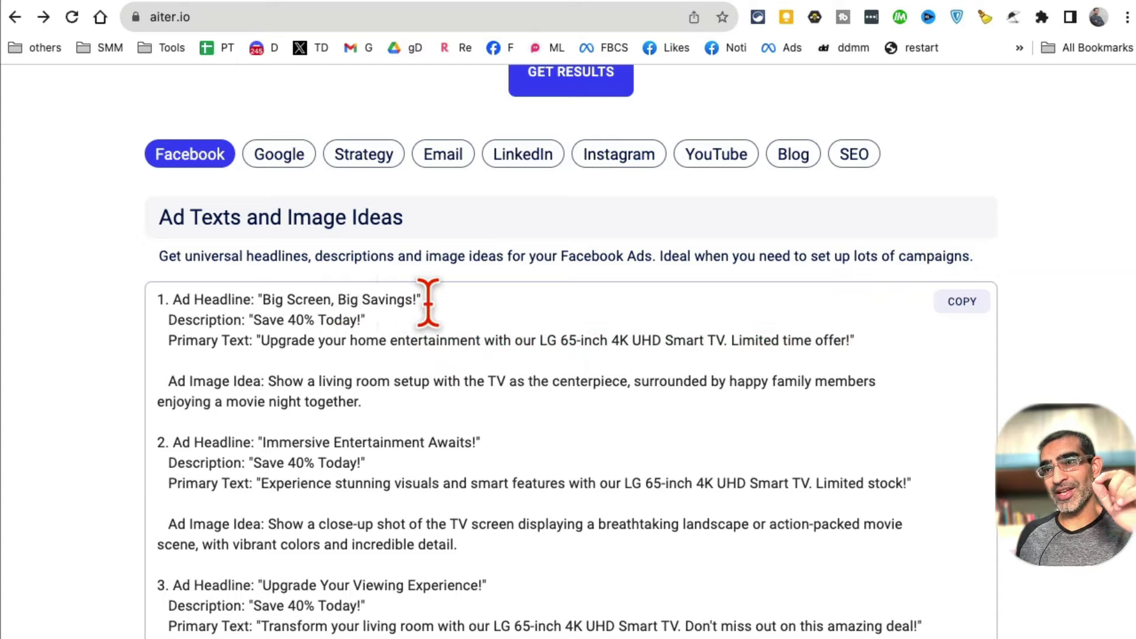
left_click_drag(269, 321, 480, 299)
left_click_drag(447, 341, 436, 341)
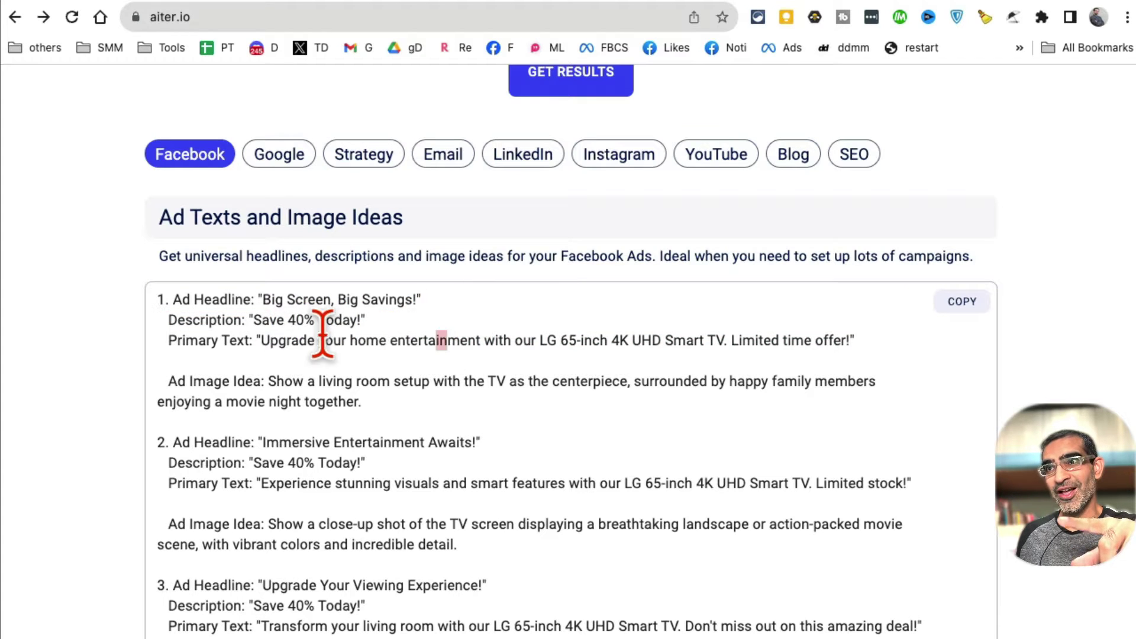
left_click_drag(309, 341, 832, 339)
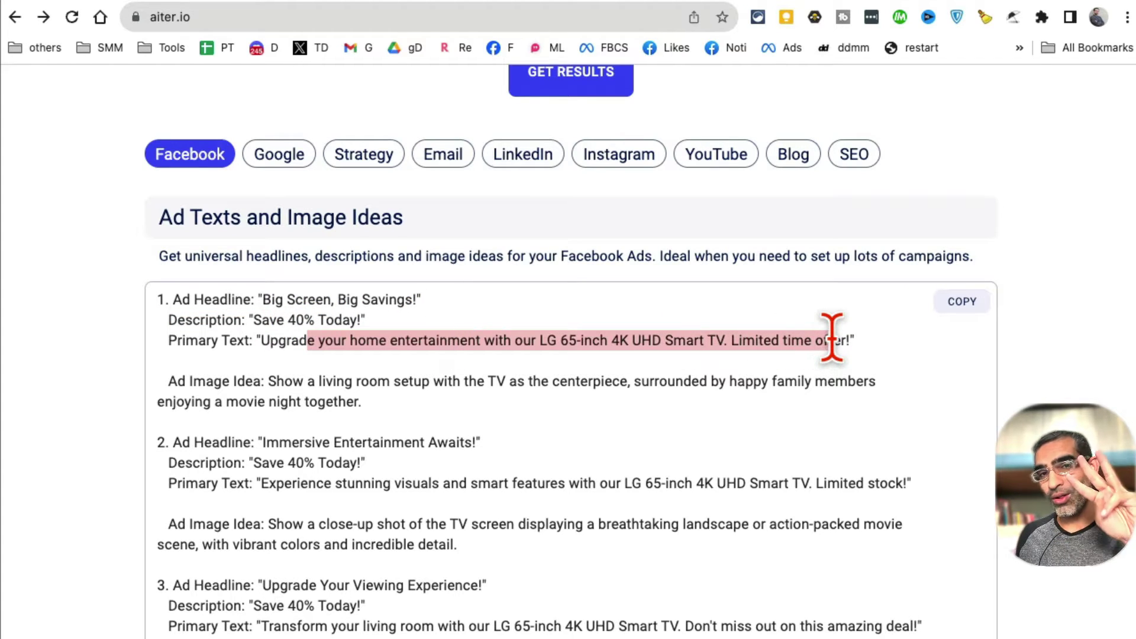
left_click_drag(831, 340, 811, 373)
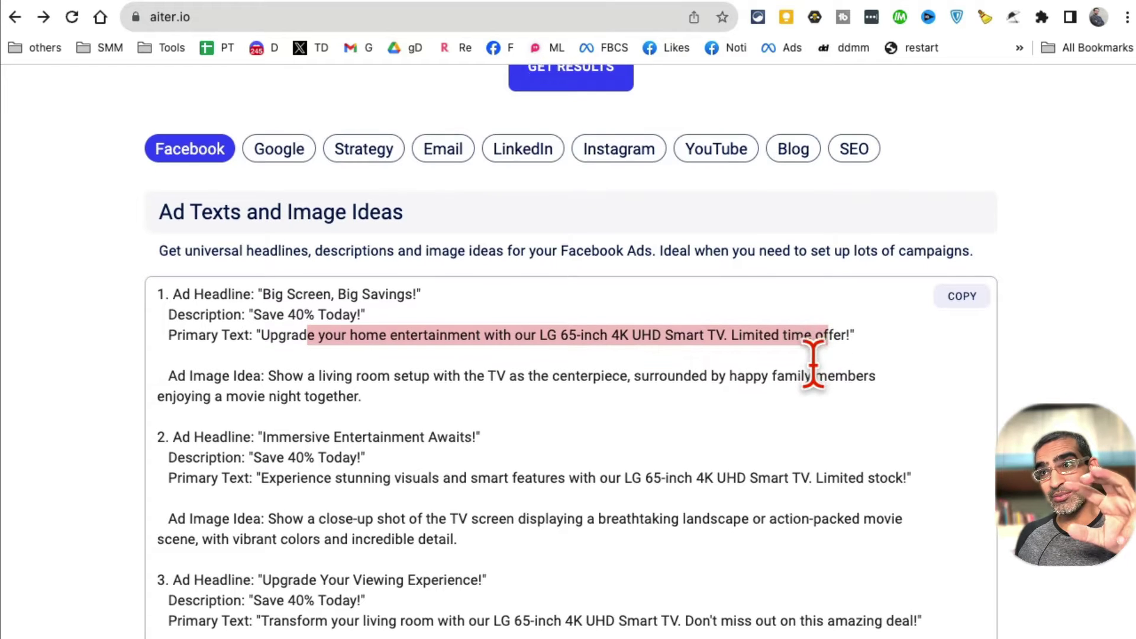
Scroll down to the Need-Specific Ads, starting with 'Immerse in 4K Bliss!'
scroll(56, 456, "down", 2)
scroll(314, 338, "down", 4)
scroll(347, 361, "down", 2)
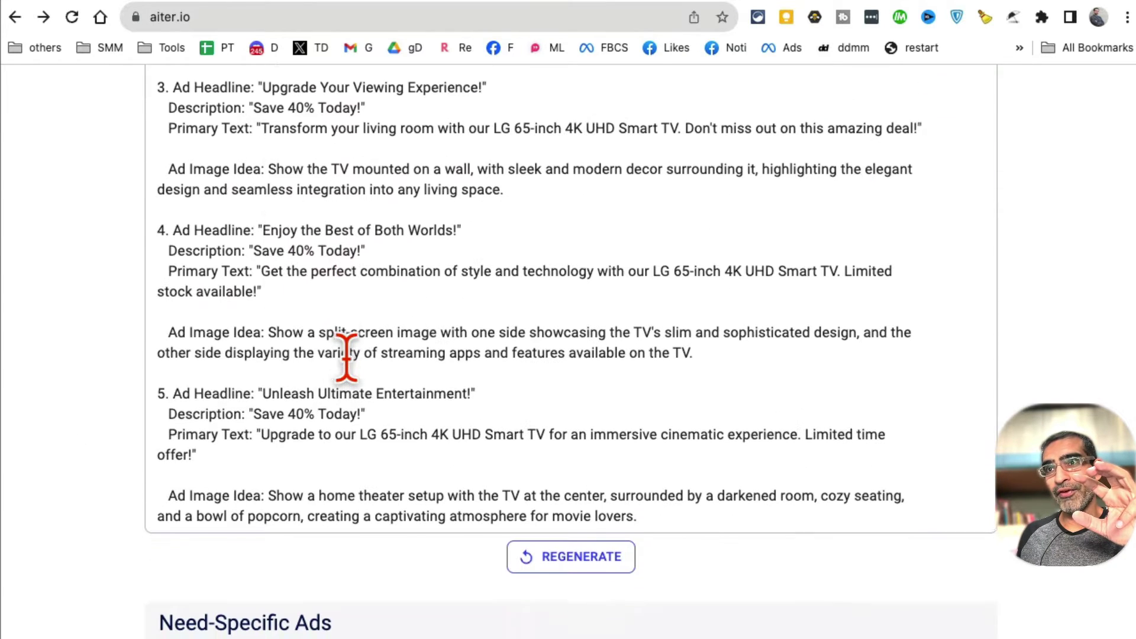
scroll(393, 406, "down", 5)
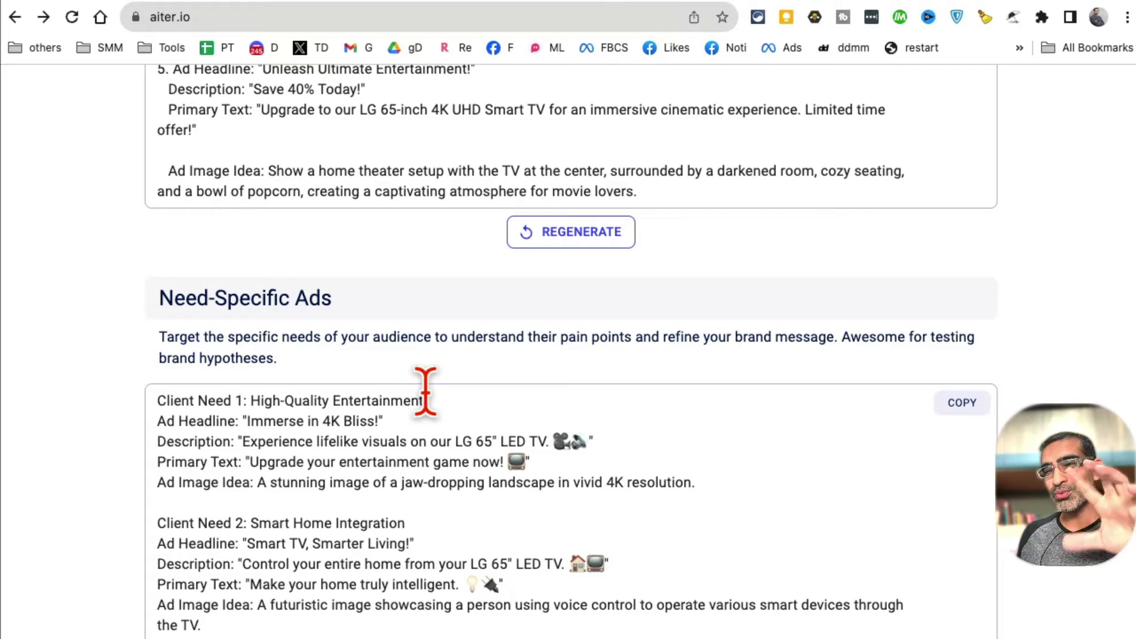
scroll(444, 385, "up", 15)
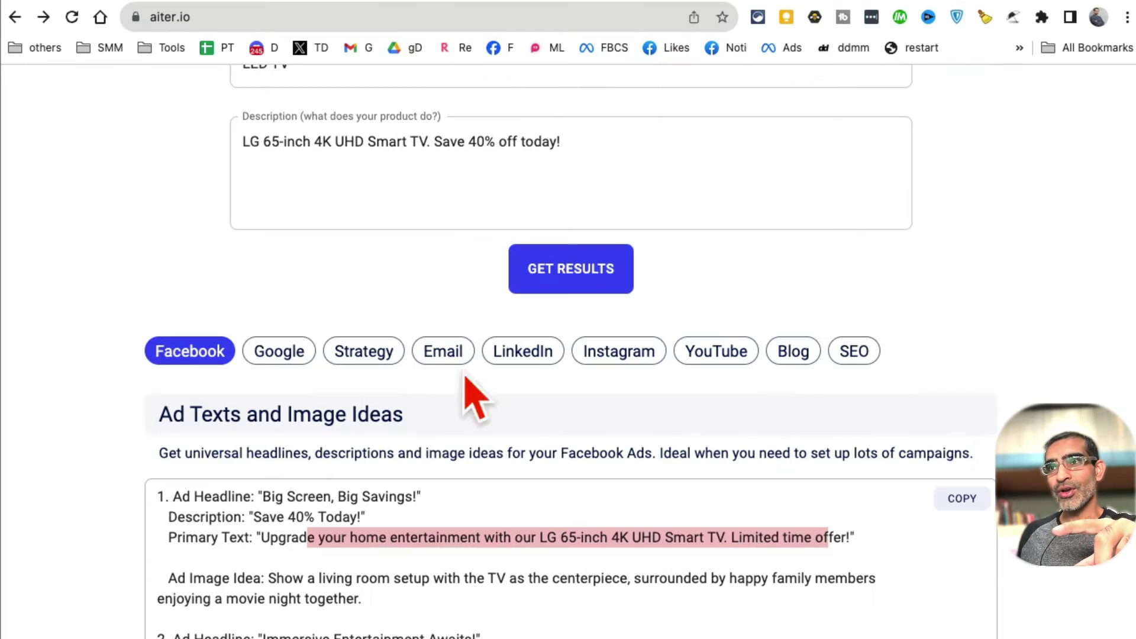
scroll(462, 461, "down", 11)
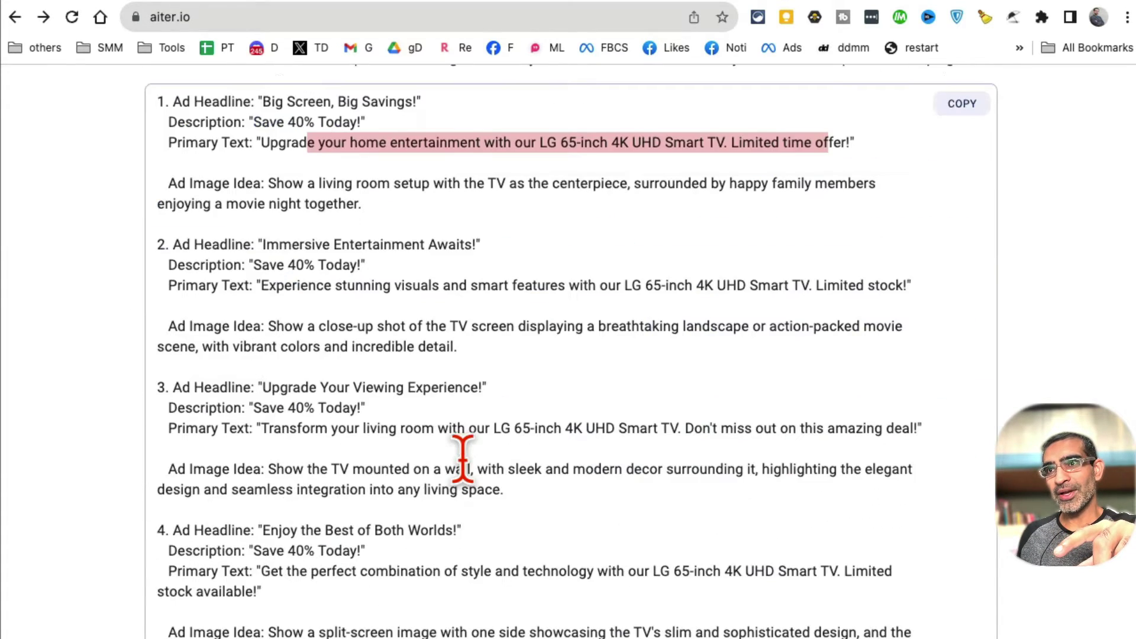
scroll(462, 460, "down", 3)
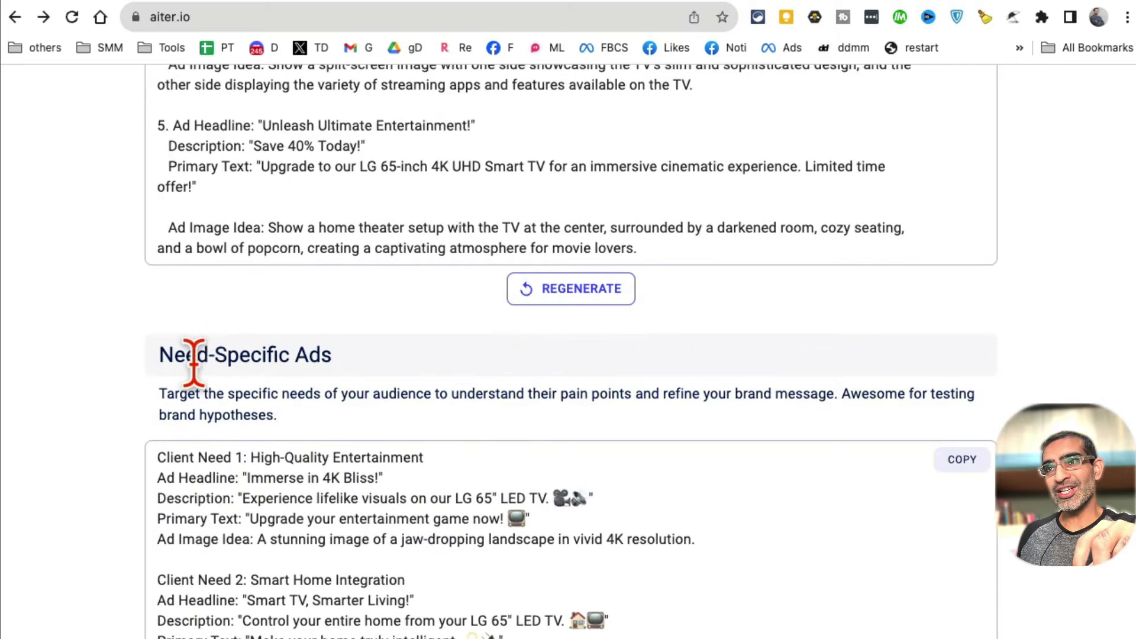
left_click_drag(211, 354, 363, 373)
scroll(489, 393, "down", 2)
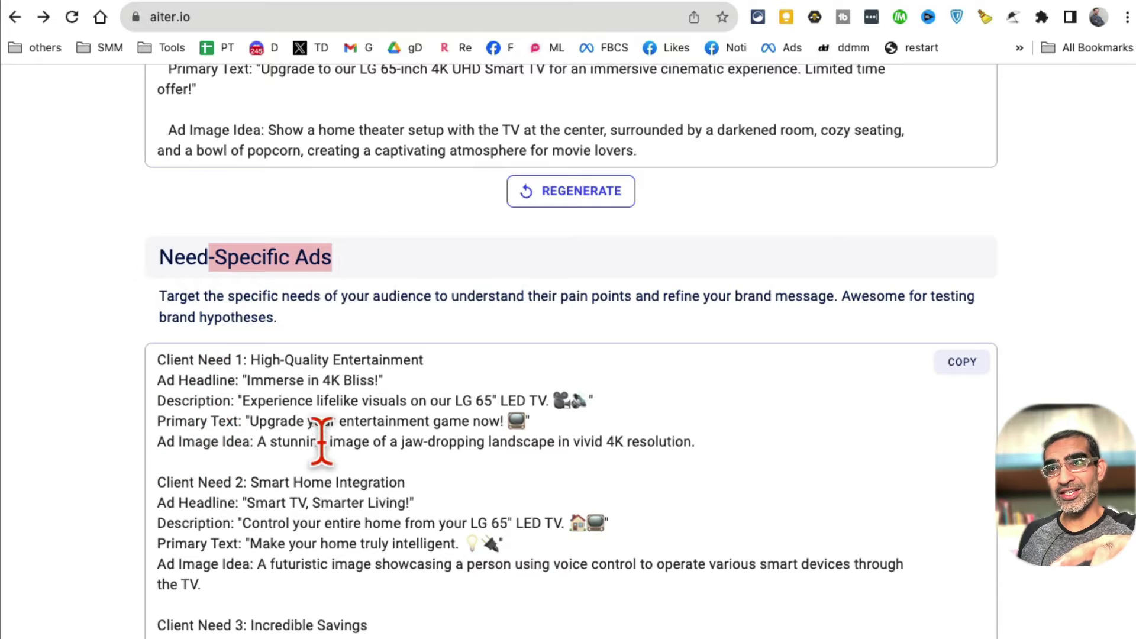
left_click(221, 275)
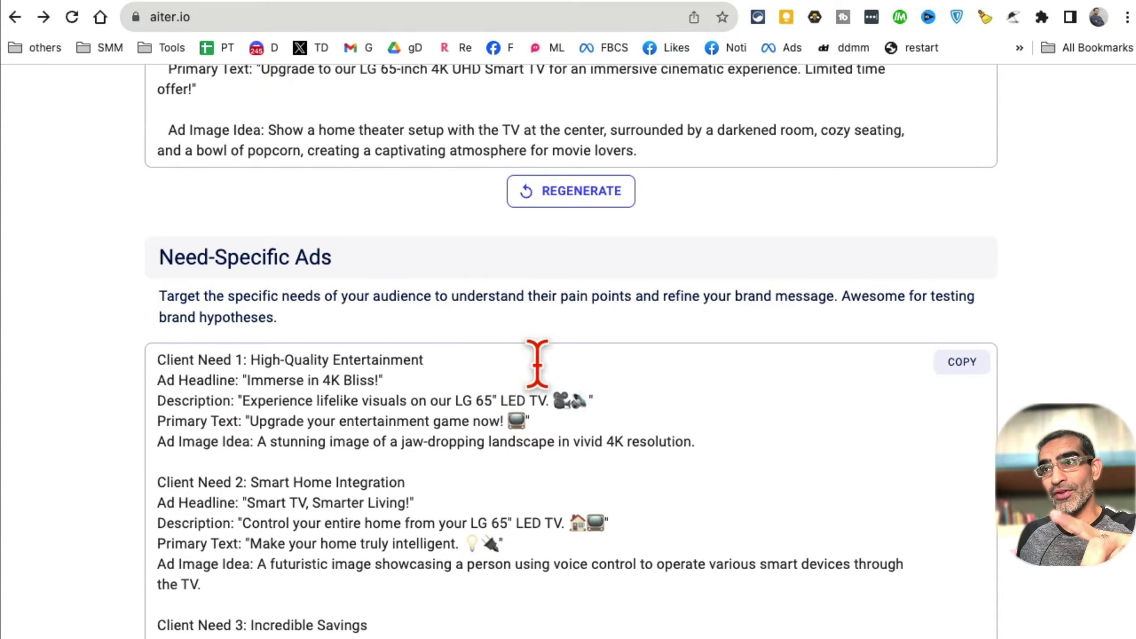
scroll(538, 364, "down", 20)
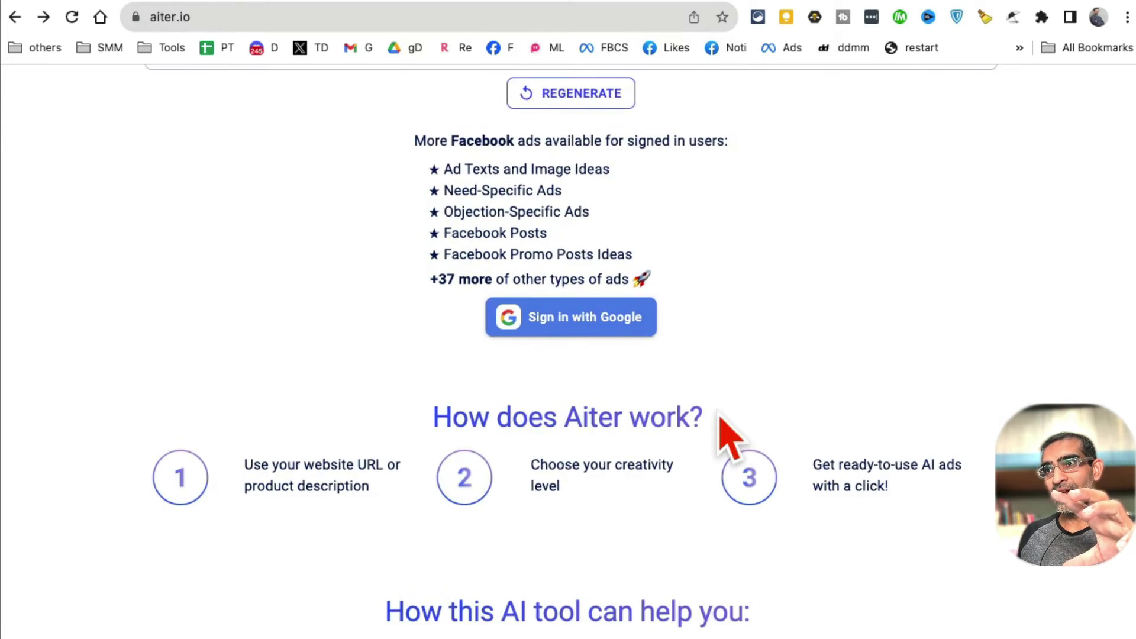
scroll(721, 423, "down", 8)
scroll(723, 431, "up", 10)
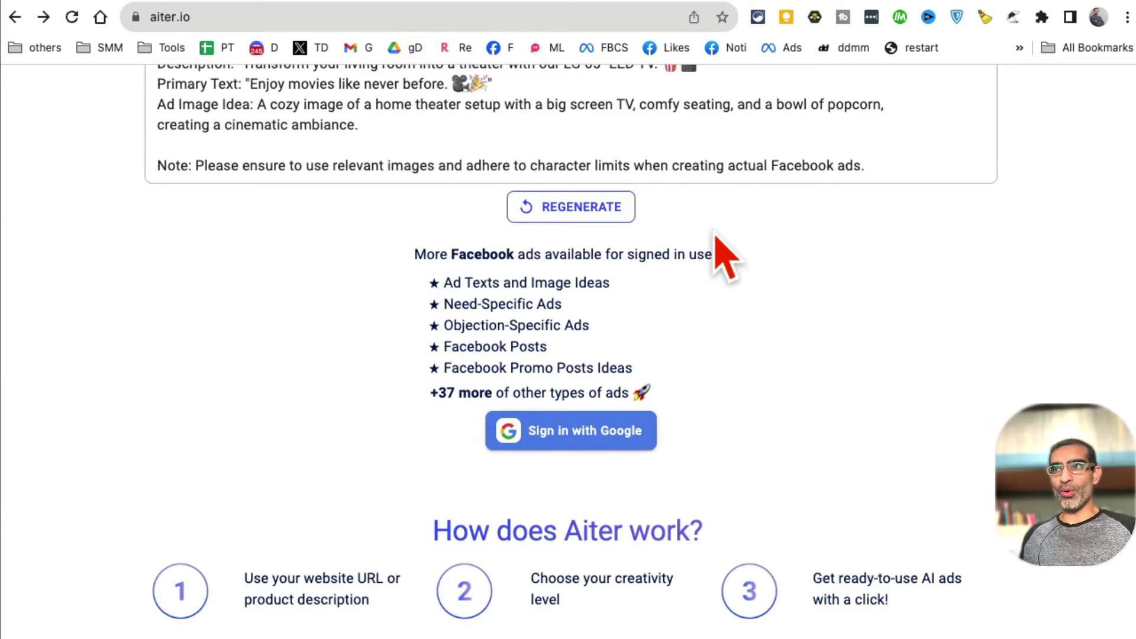
scroll(726, 254, "up", 10)
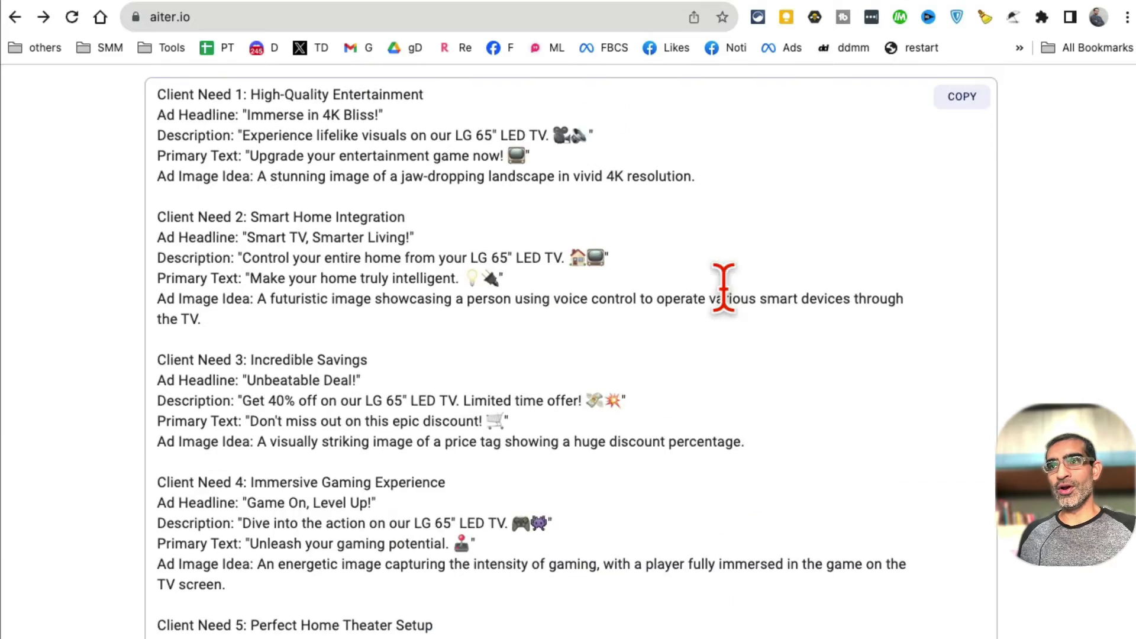
scroll(677, 320, "up", 7)
scroll(330, 253, "down", 12)
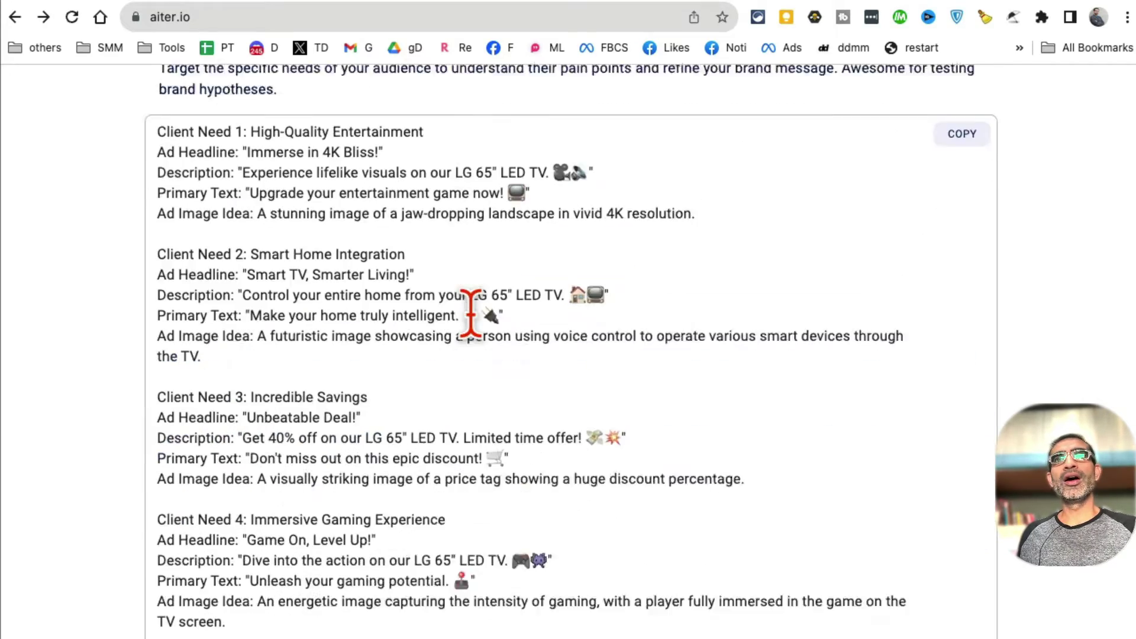
scroll(512, 341, "down", 11)
scroll(552, 413, "up", 8)
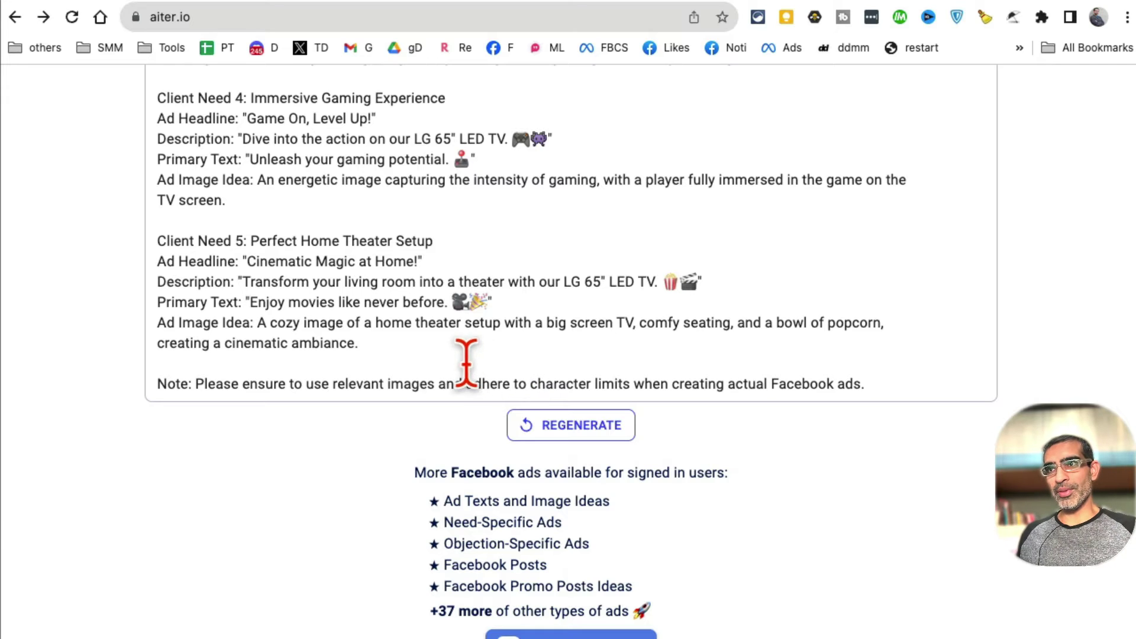
left_click_drag(464, 347, 147, 233)
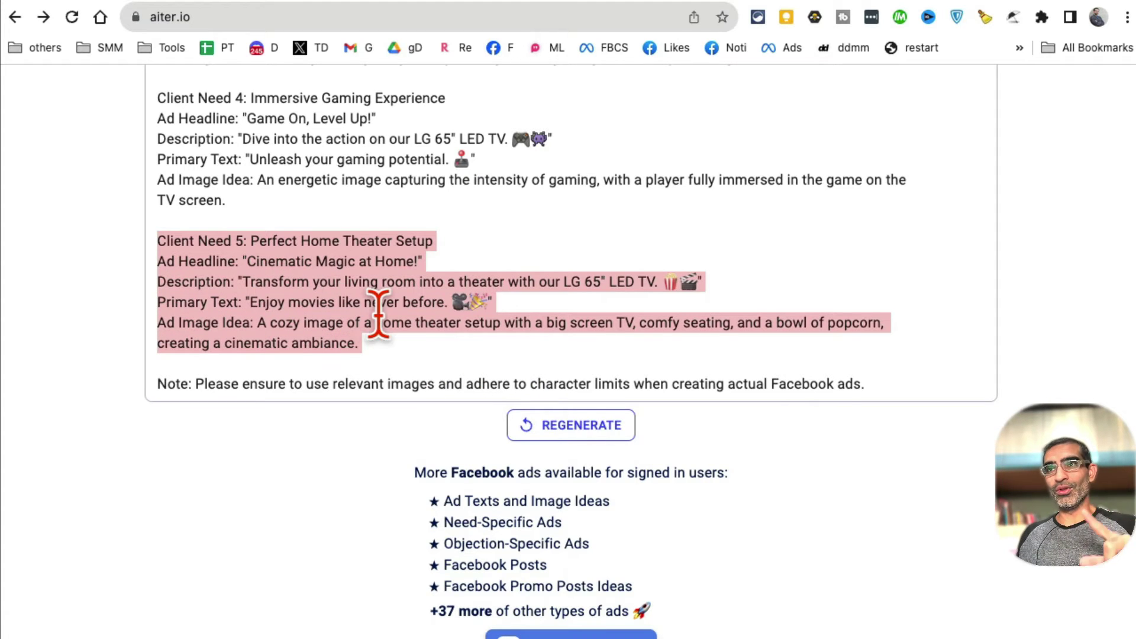
scroll(376, 308, "up", 3)
triple_click(255, 275)
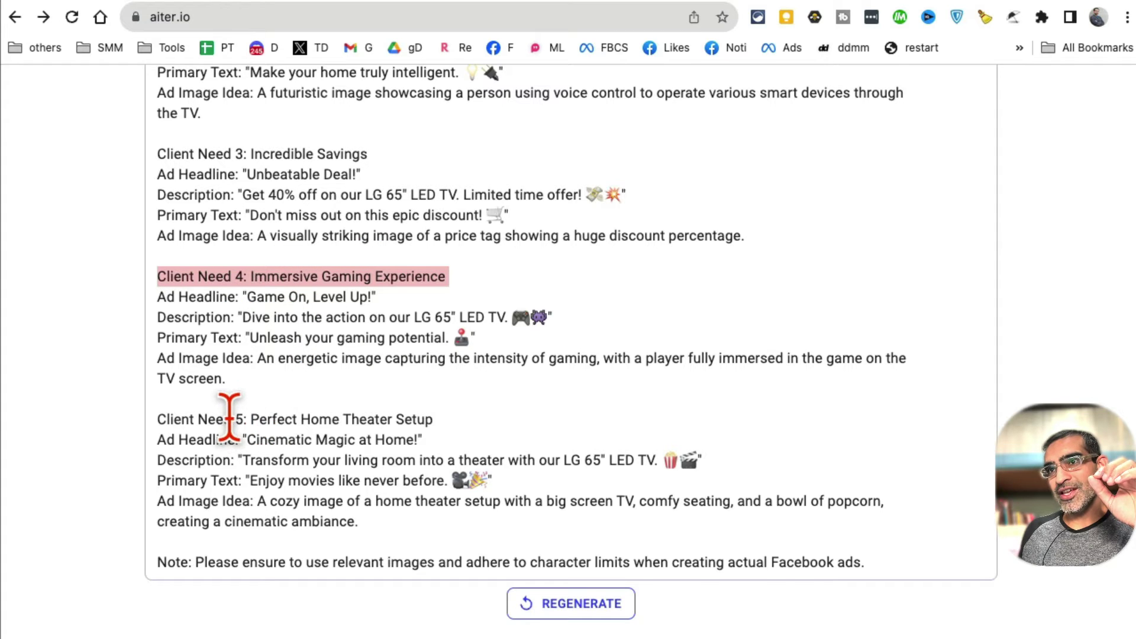
double_click(400, 418)
scroll(238, 210, "up", 1)
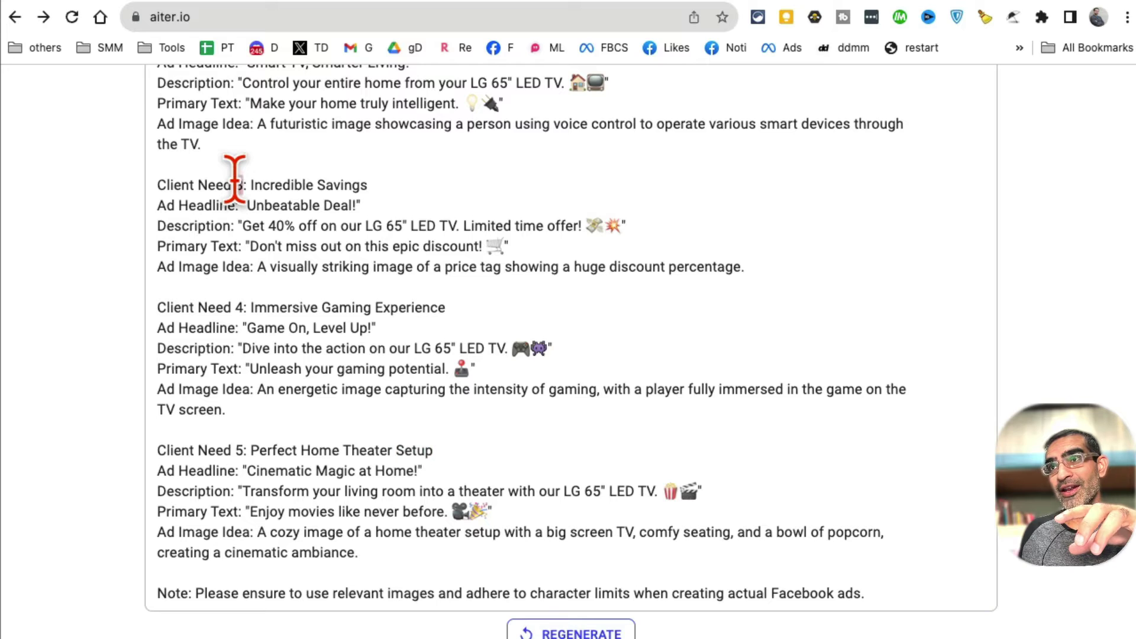
left_click_drag(366, 185, 309, 183)
left_click(314, 184)
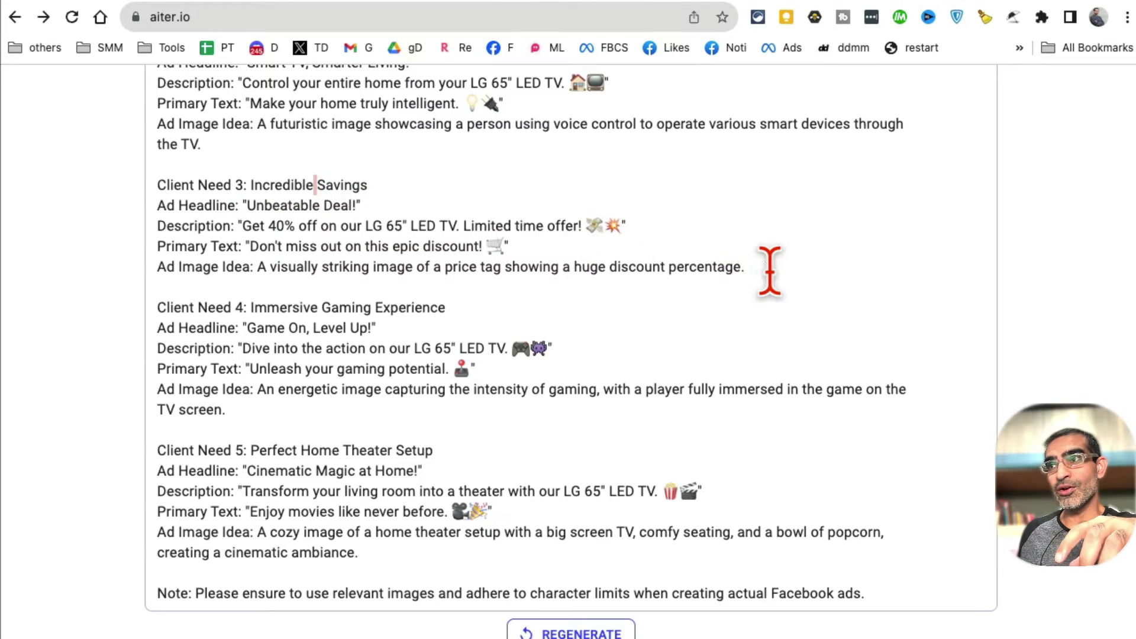
left_click_drag(765, 264, 93, 190)
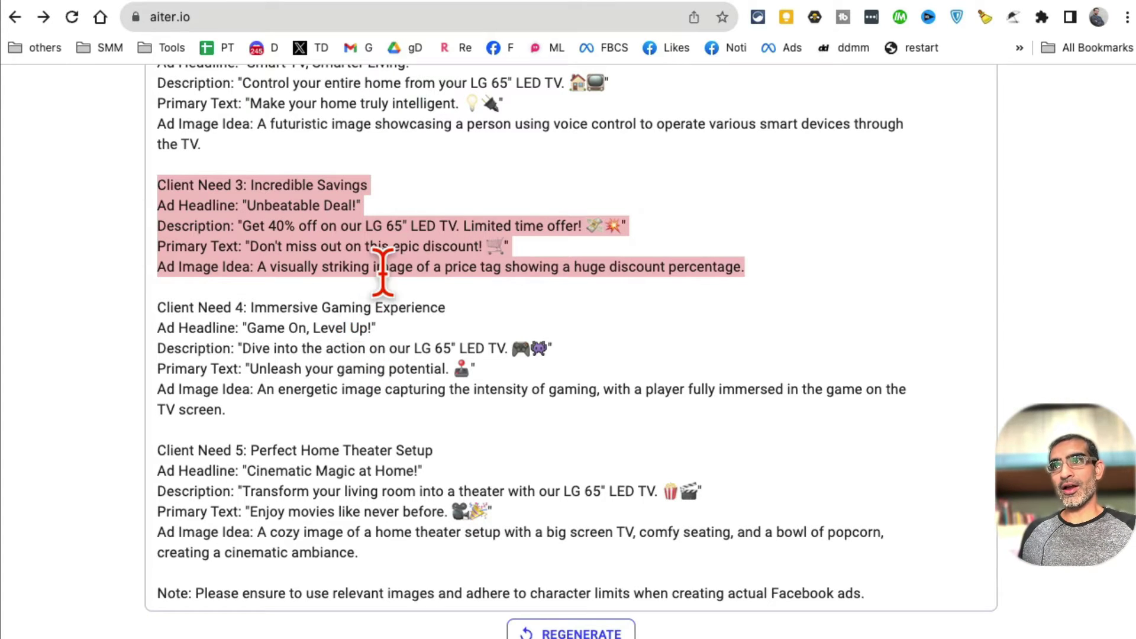
scroll(263, 347, "up", 3)
left_click_drag(264, 348, 152, 240)
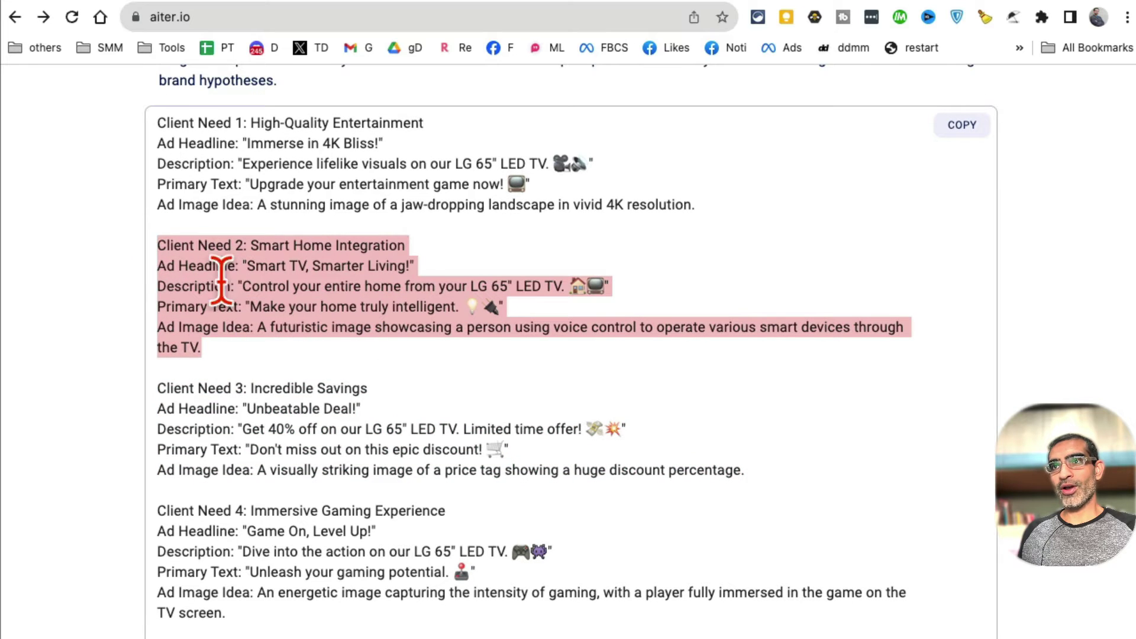
scroll(310, 325, "up", 20)
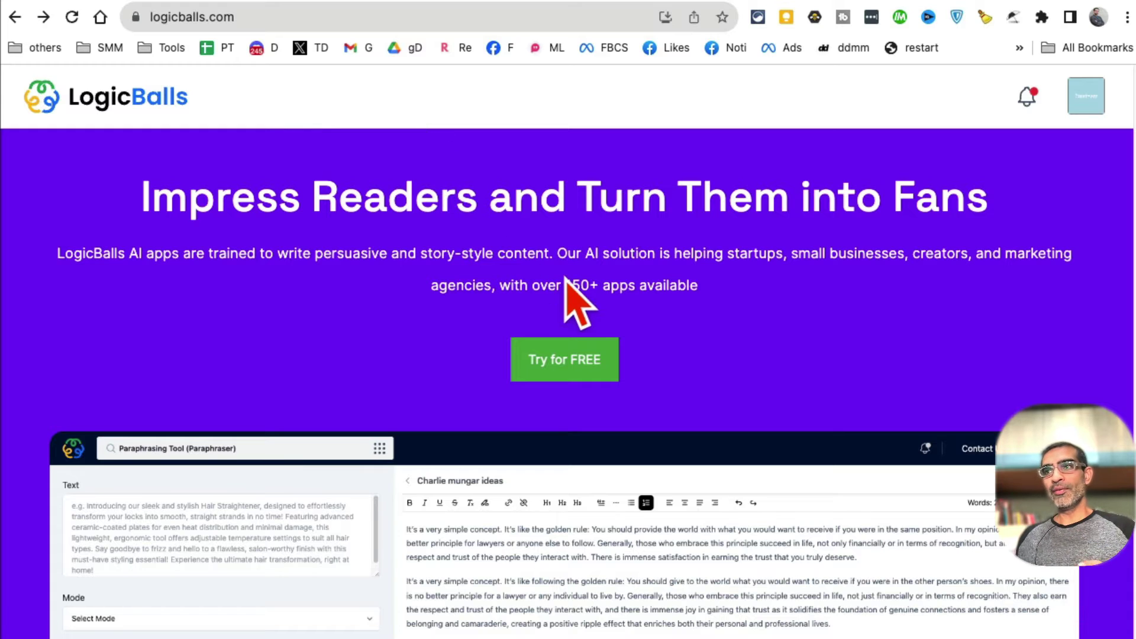
Locate LogicBalls' 'Try our FREE AI Apps now' section and highlight its heading
scroll(566, 279, "down", 10)
triple_click(508, 358)
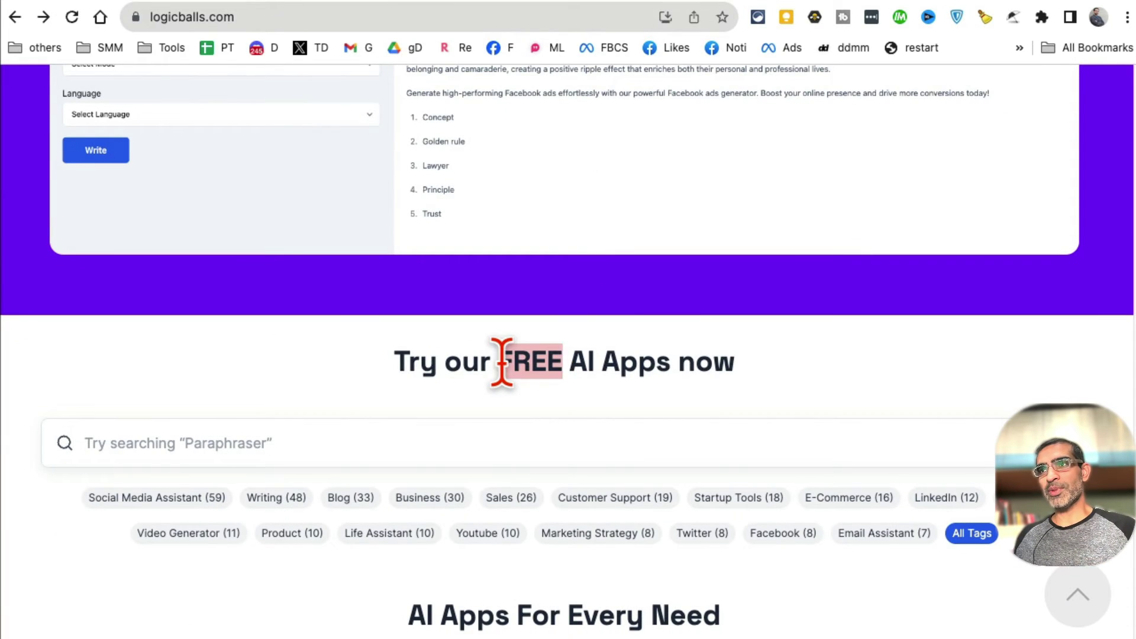
left_click(694, 414)
left_click_drag(480, 360, 395, 360)
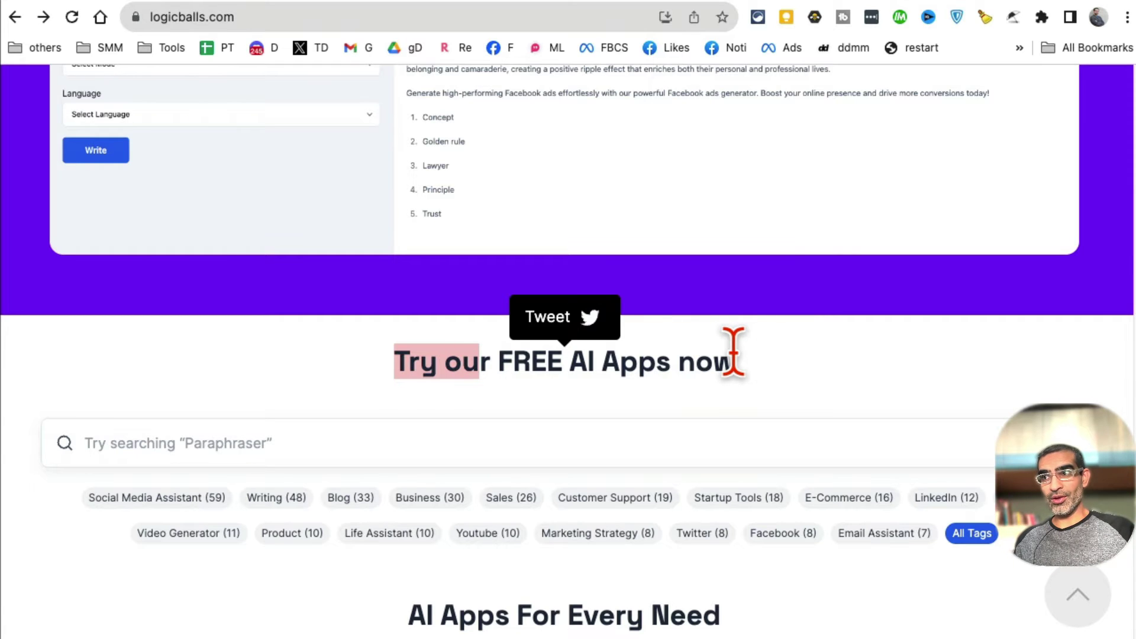
scroll(733, 367, "down", 5)
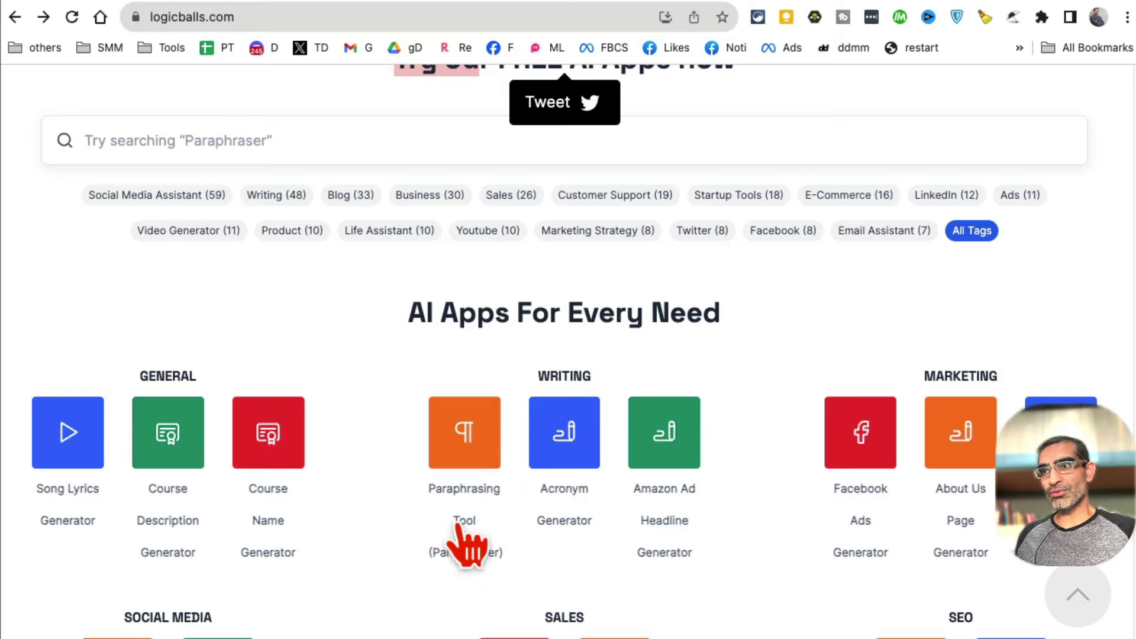
scroll(616, 479, "up", 2)
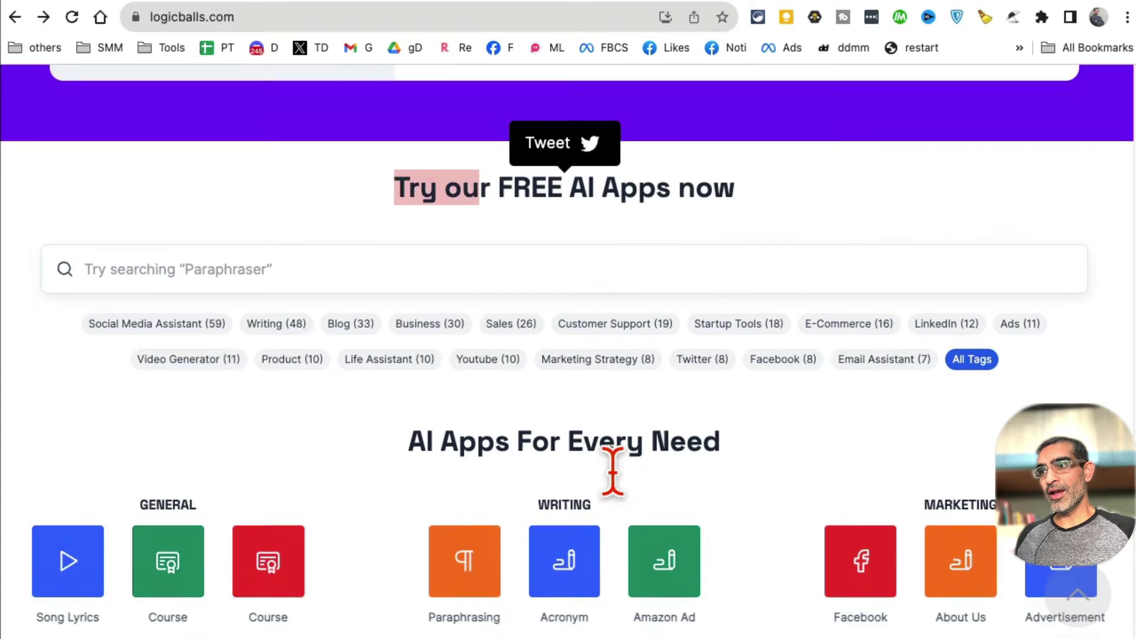
scroll(734, 509, "down", 3)
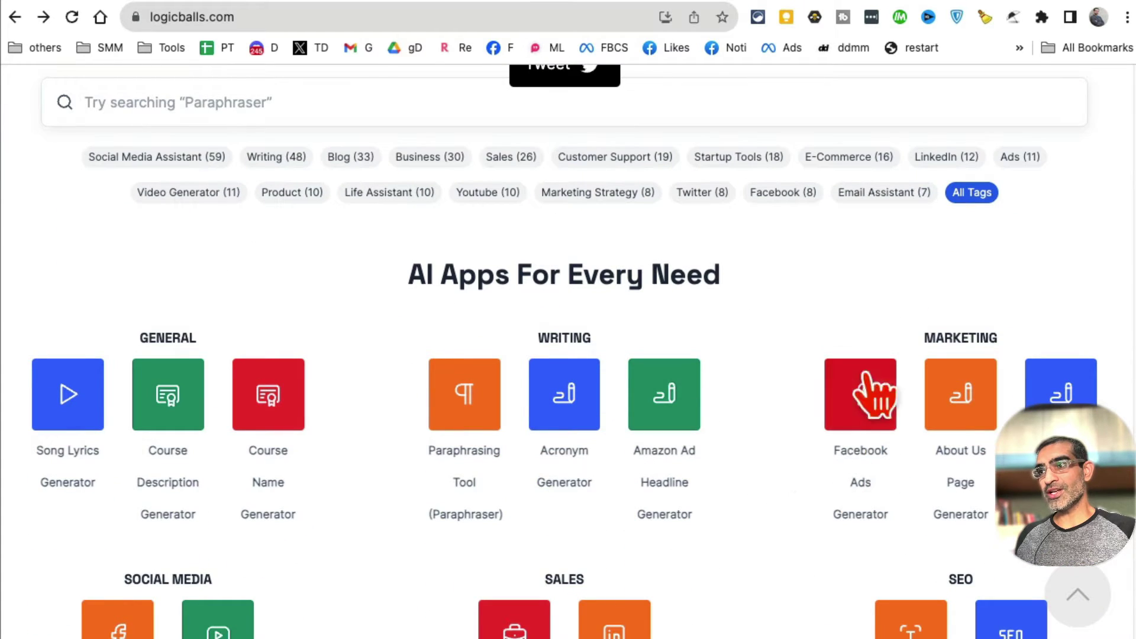
scroll(807, 457, "up", 6)
Search the free AI apps for 'facebook ad' and pick Facebook Ads Generator
left_click(332, 487)
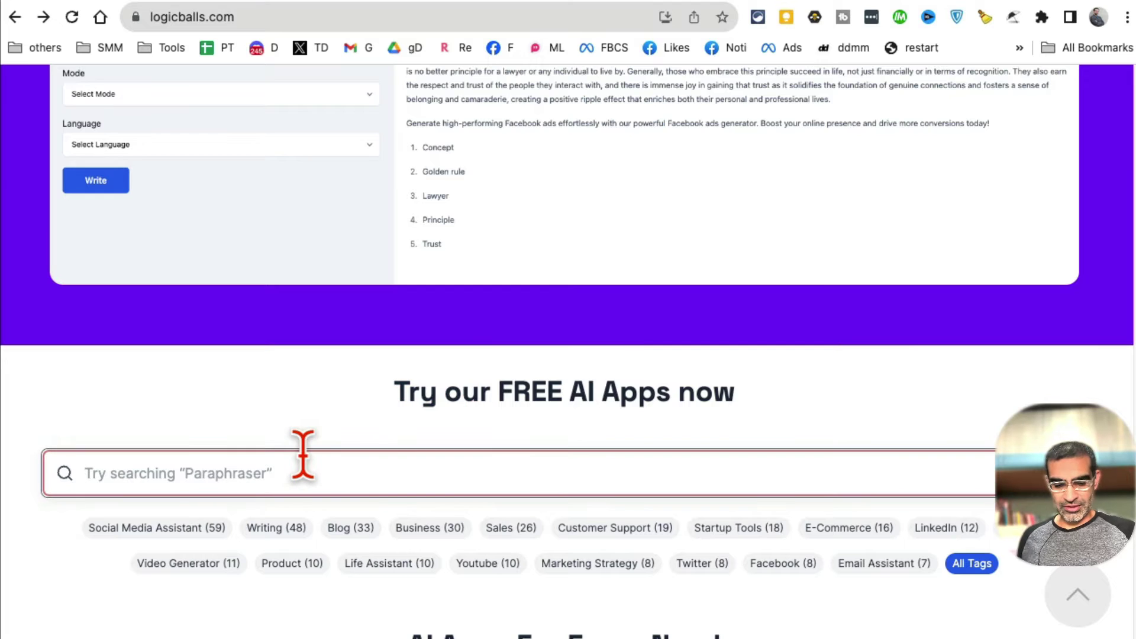
type("fac")
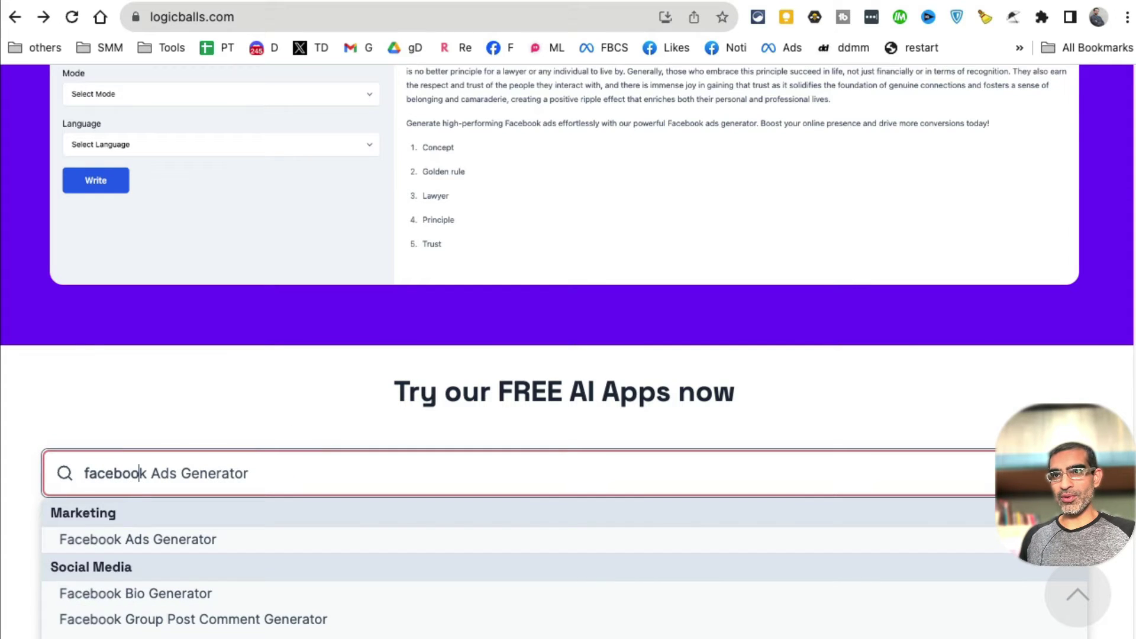
type("ebook ads")
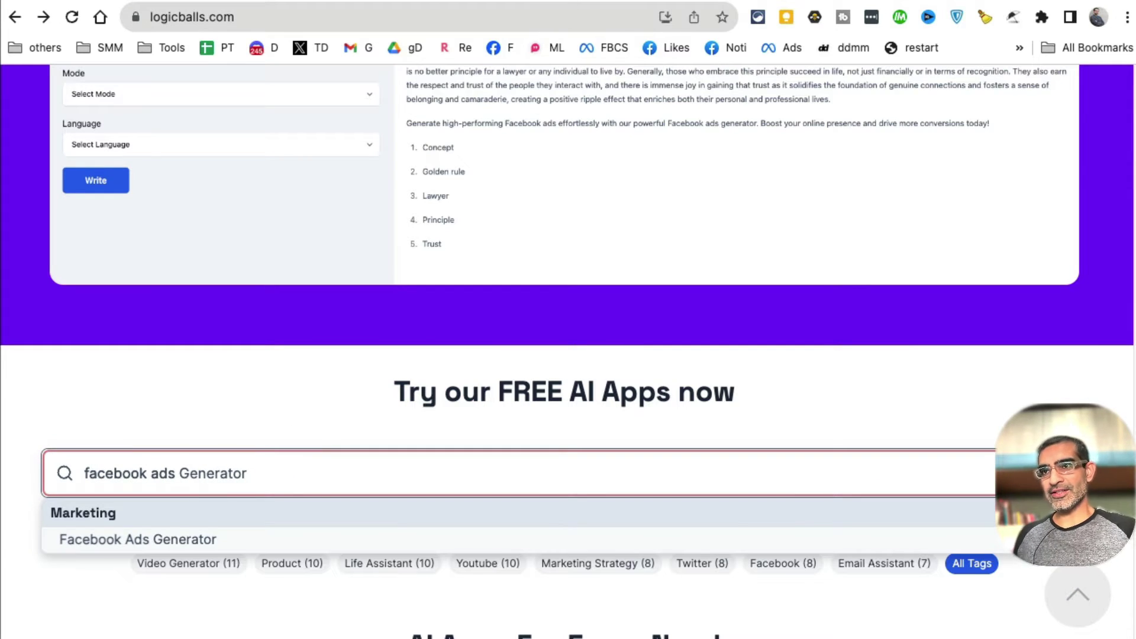
left_click(160, 539)
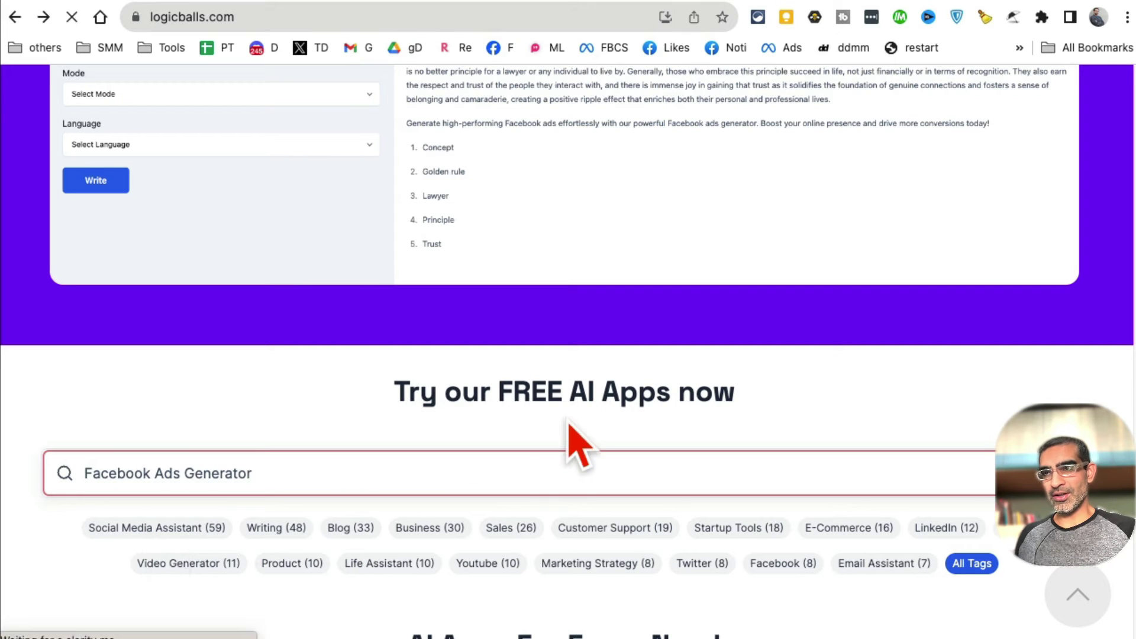
Paste the LG TV description and enter product name 'LED TV'
scroll(611, 393, "down", 3)
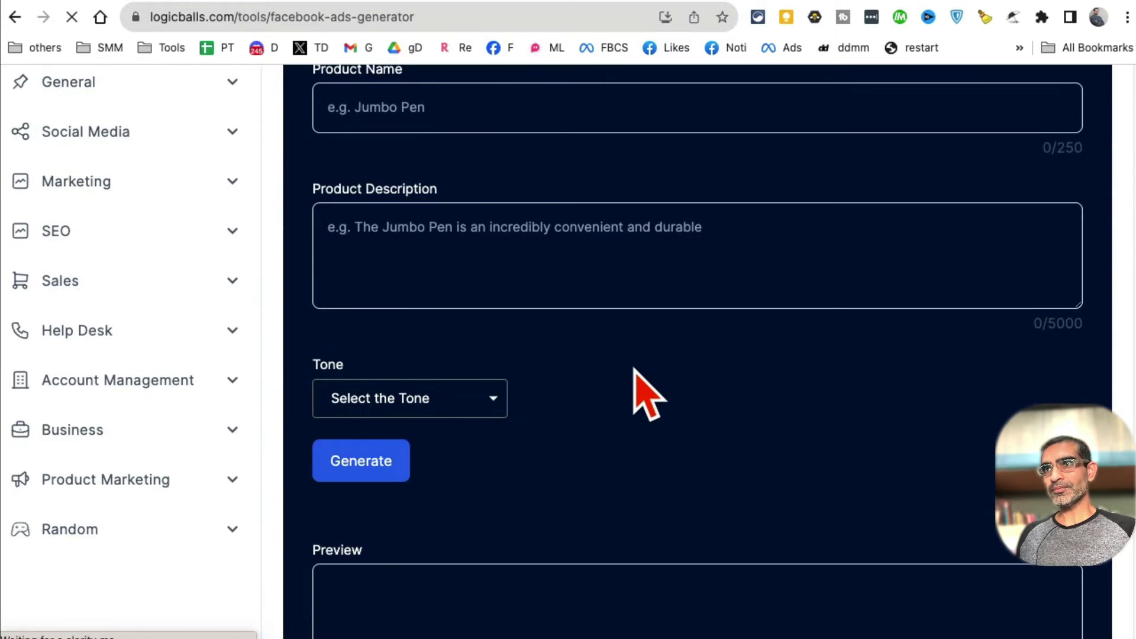
left_click(419, 376)
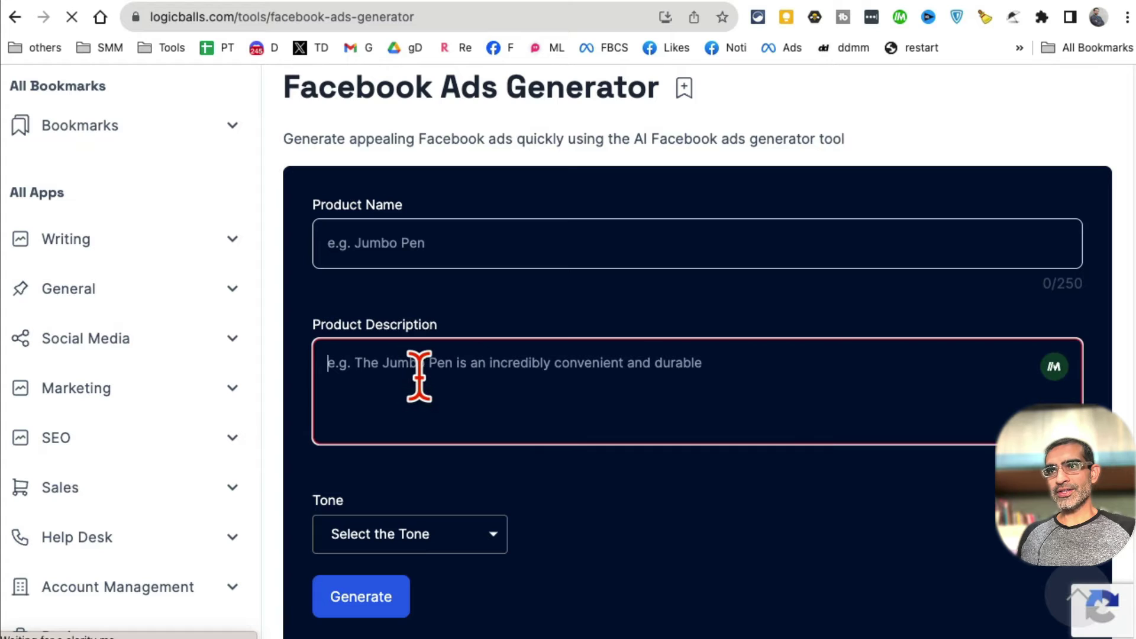
type("LG 65-inch 4K UHD Smart TV. Save 40% off today!")
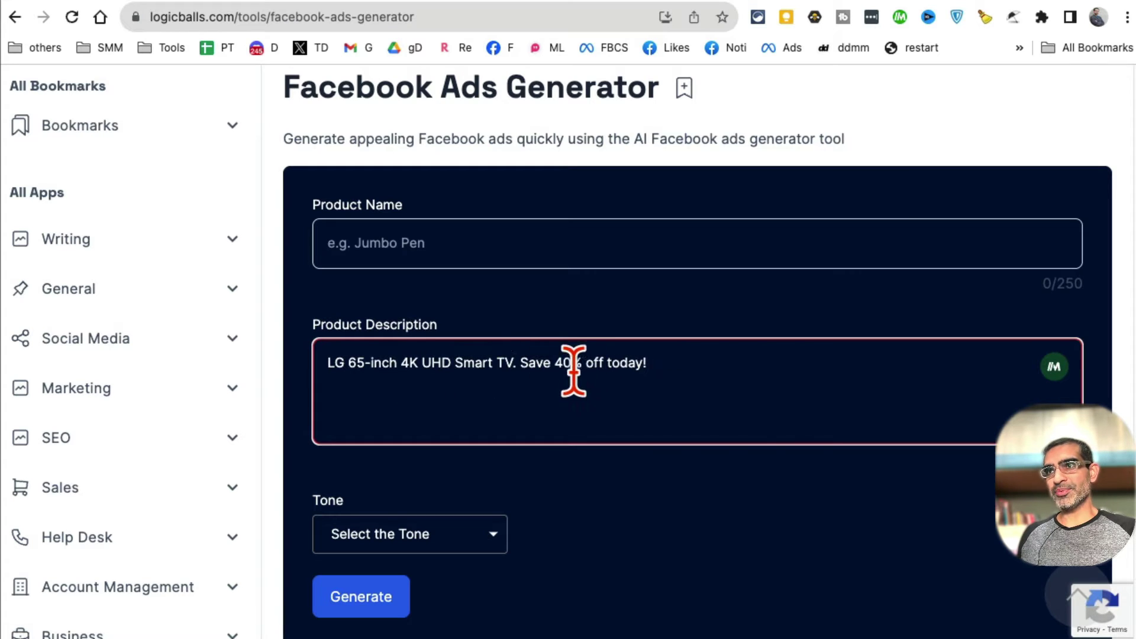
left_click(455, 251)
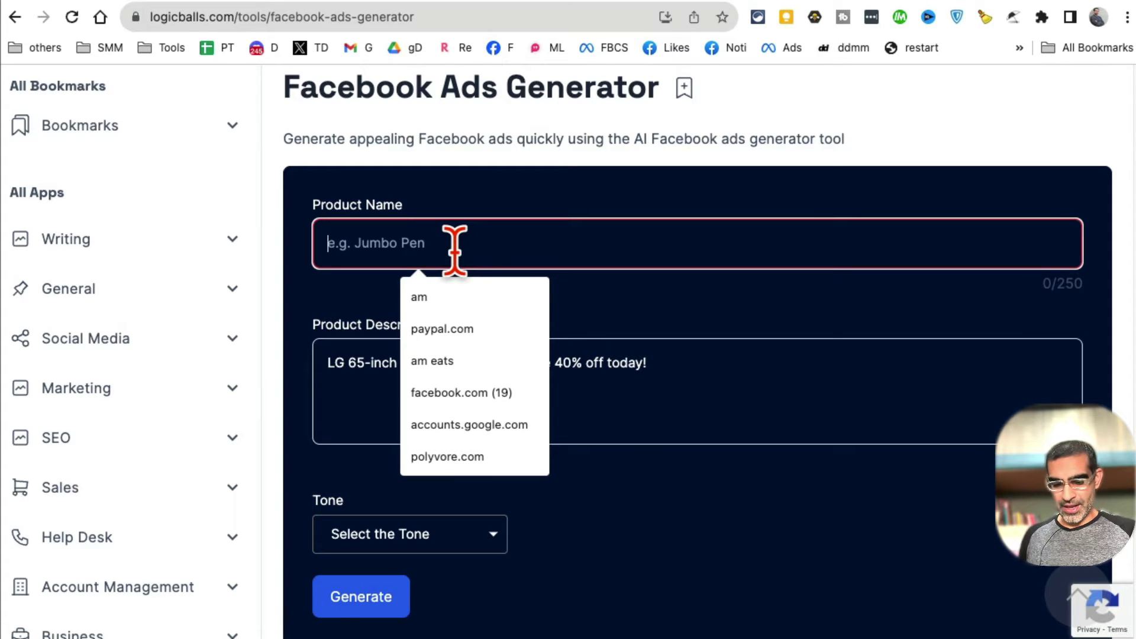
type("LED TV")
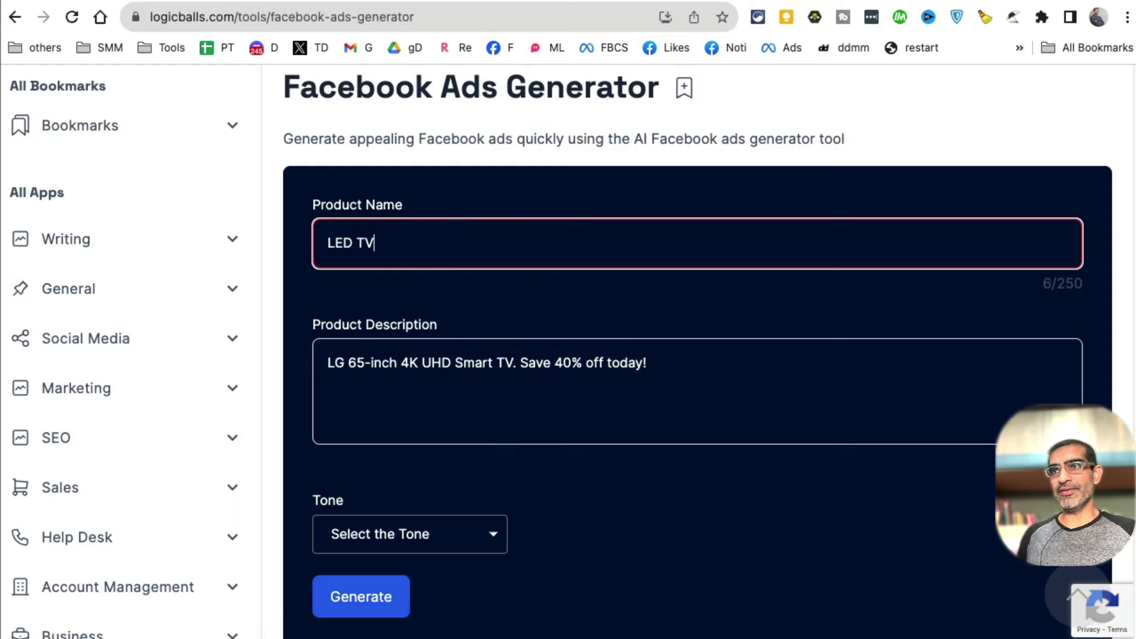
Set the tone to Formal and generate the Facebook ad
scroll(665, 496, "down", 1)
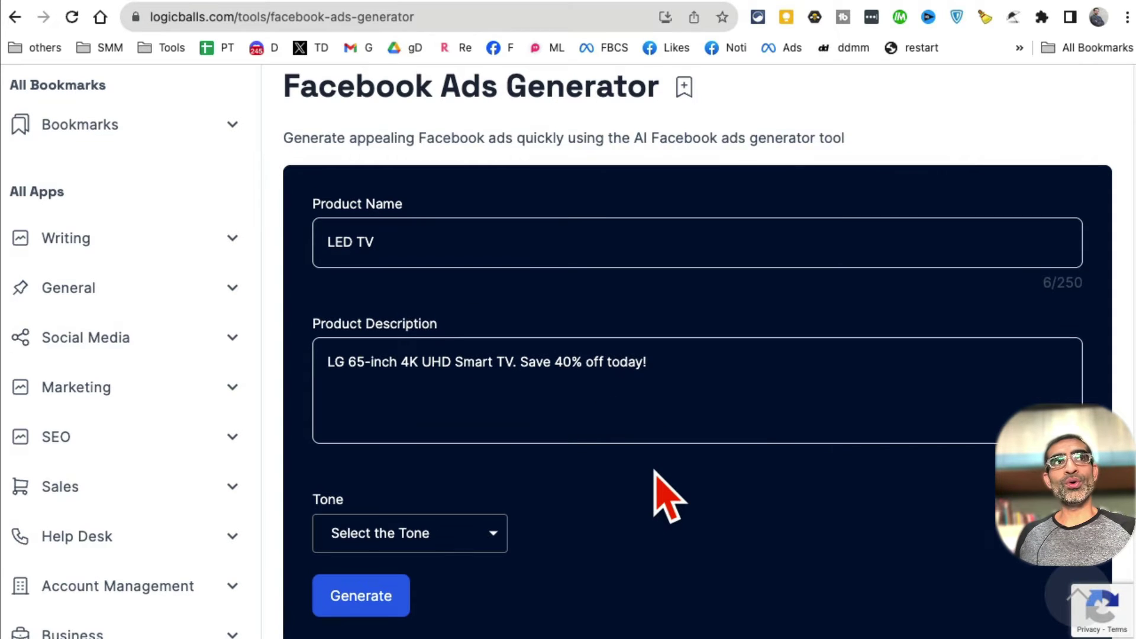
left_click(457, 507)
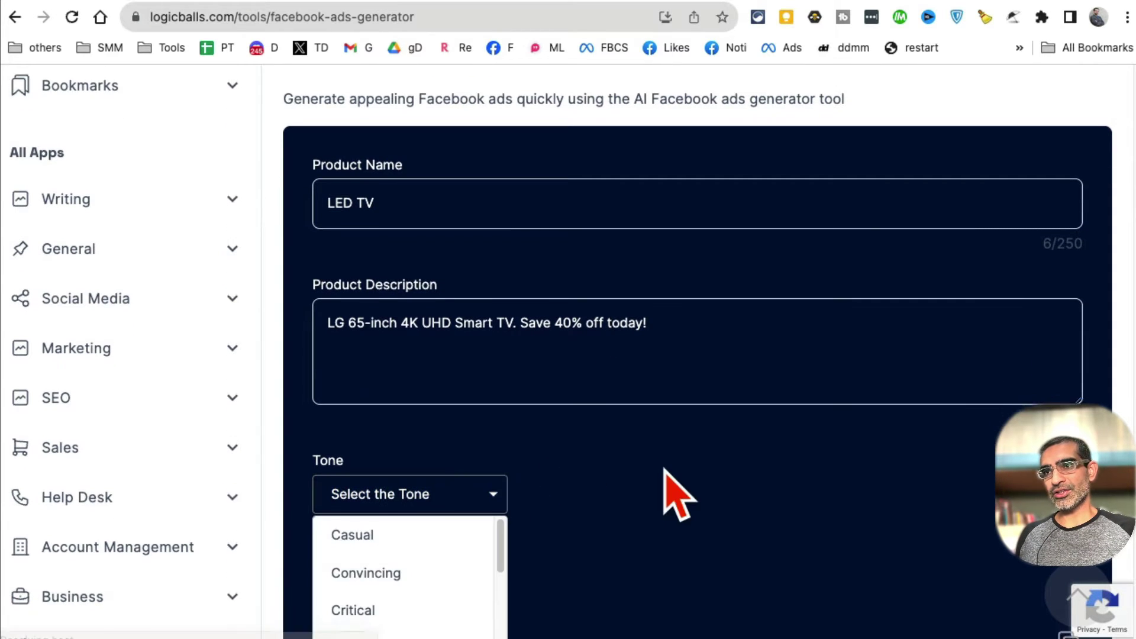
scroll(592, 426, "down", 4)
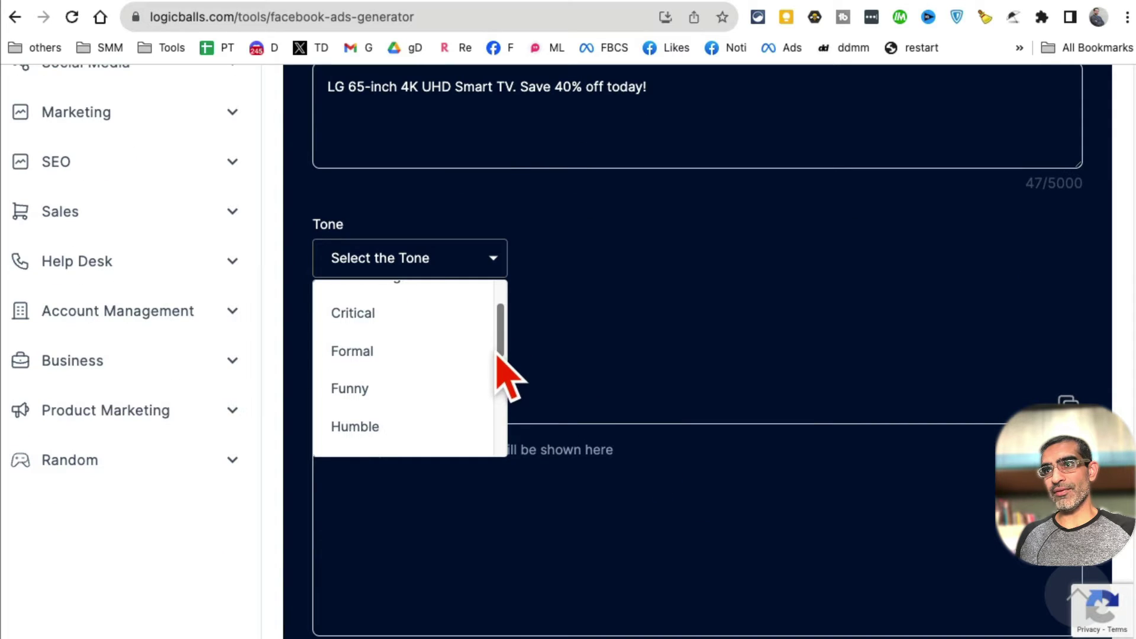
left_click(437, 349)
left_click(397, 325)
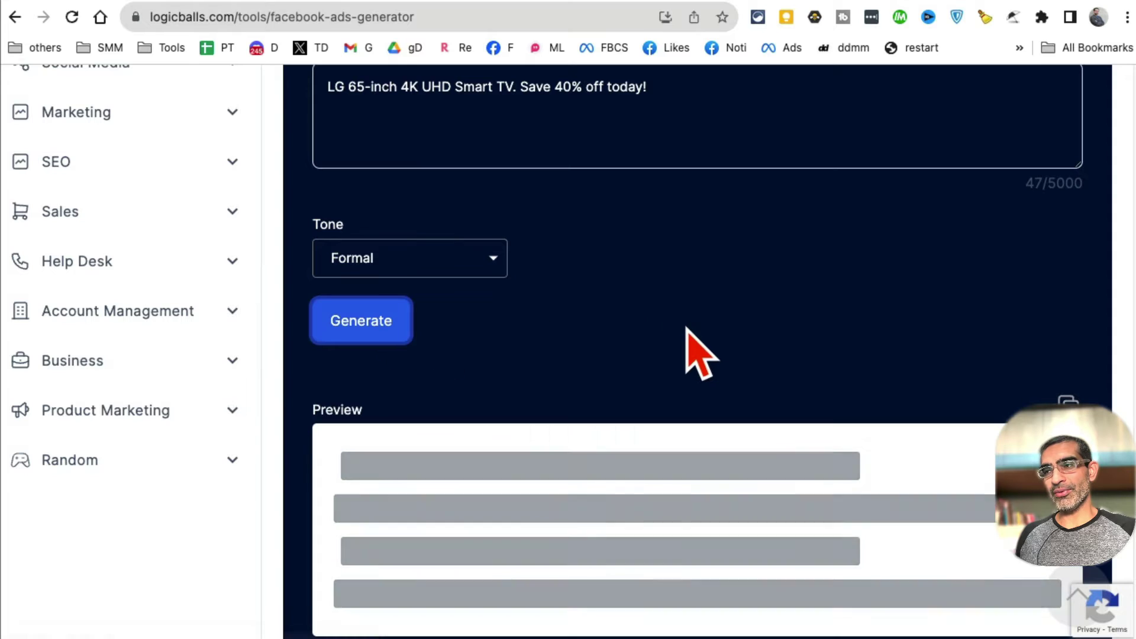
scroll(698, 350, "down", 4)
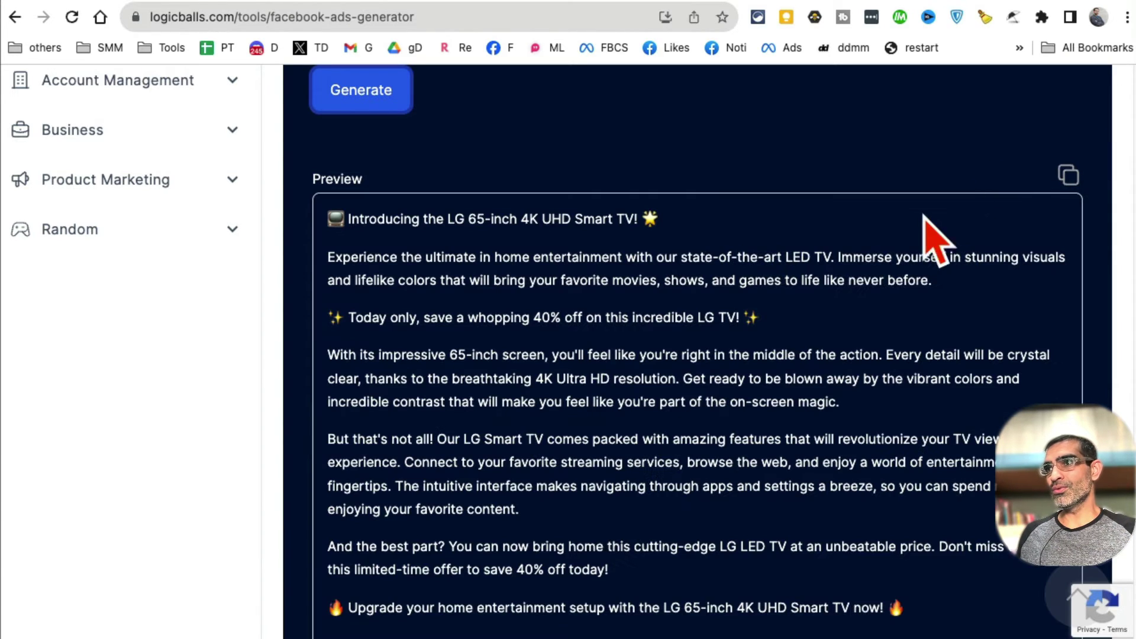
scroll(870, 349, "down", 3)
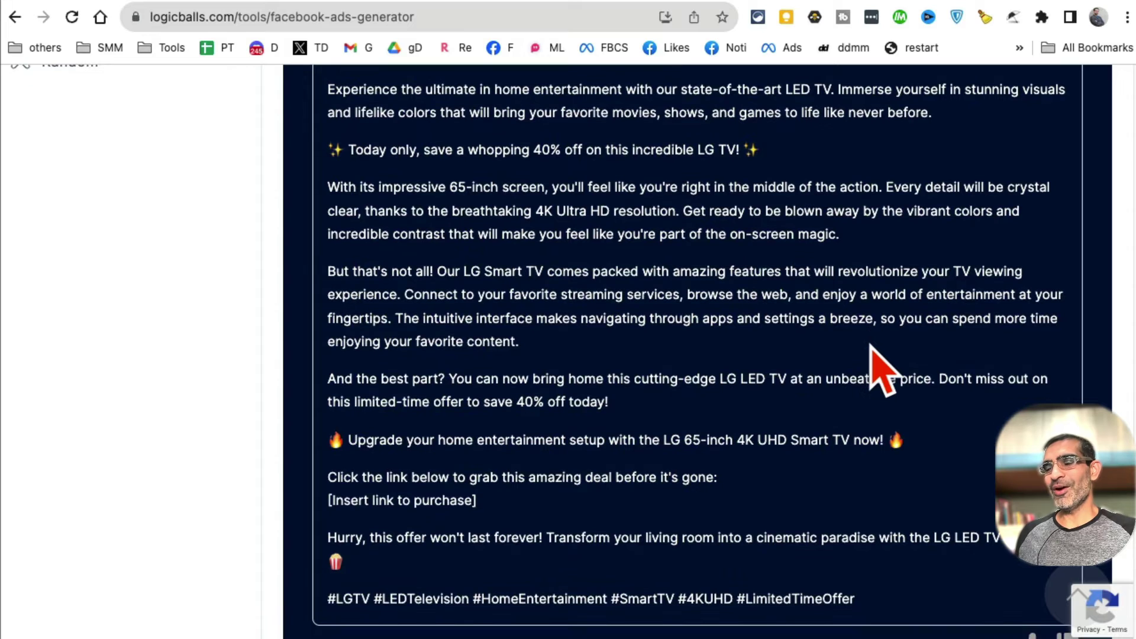
scroll(870, 349, "up", 3)
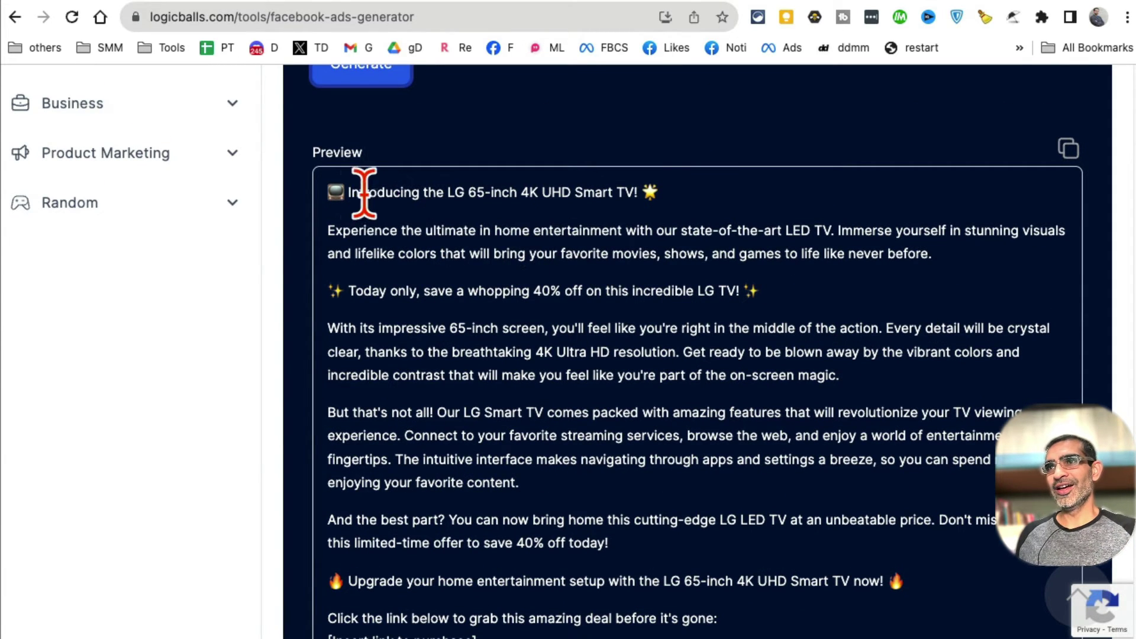
mouse_move(684, 190)
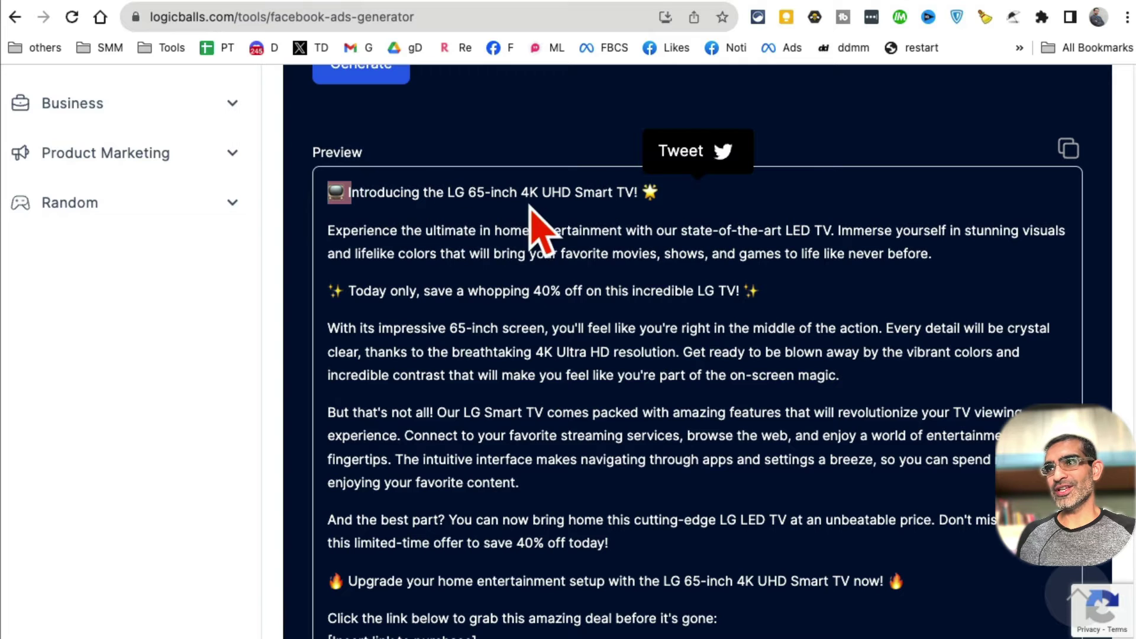
left_click_drag(514, 241, 568, 271)
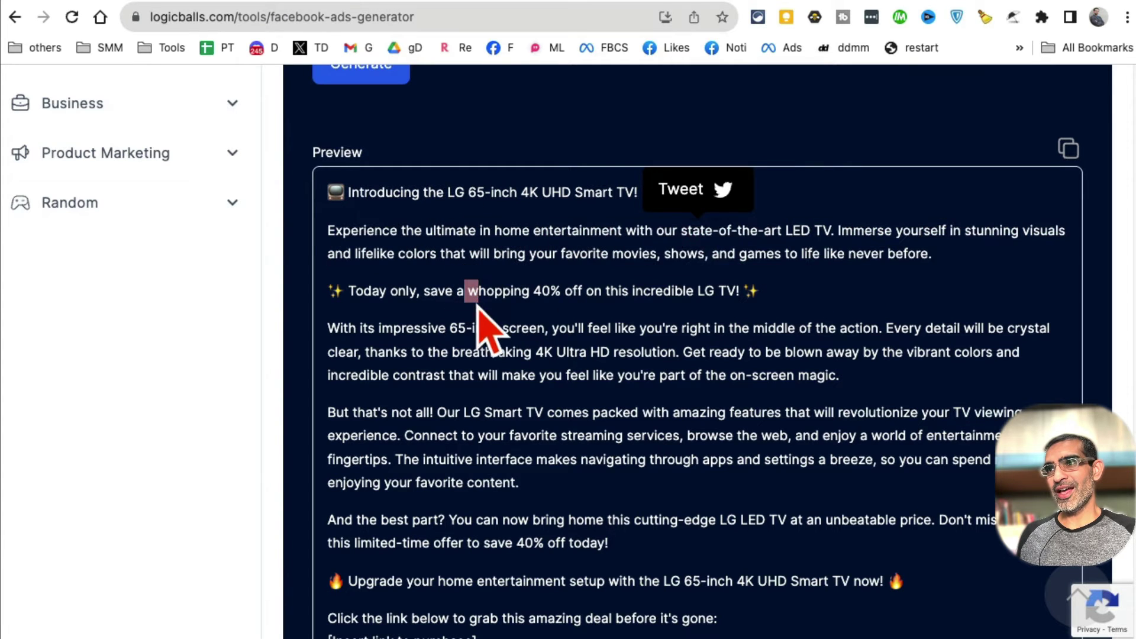
left_click_drag(468, 293, 762, 294)
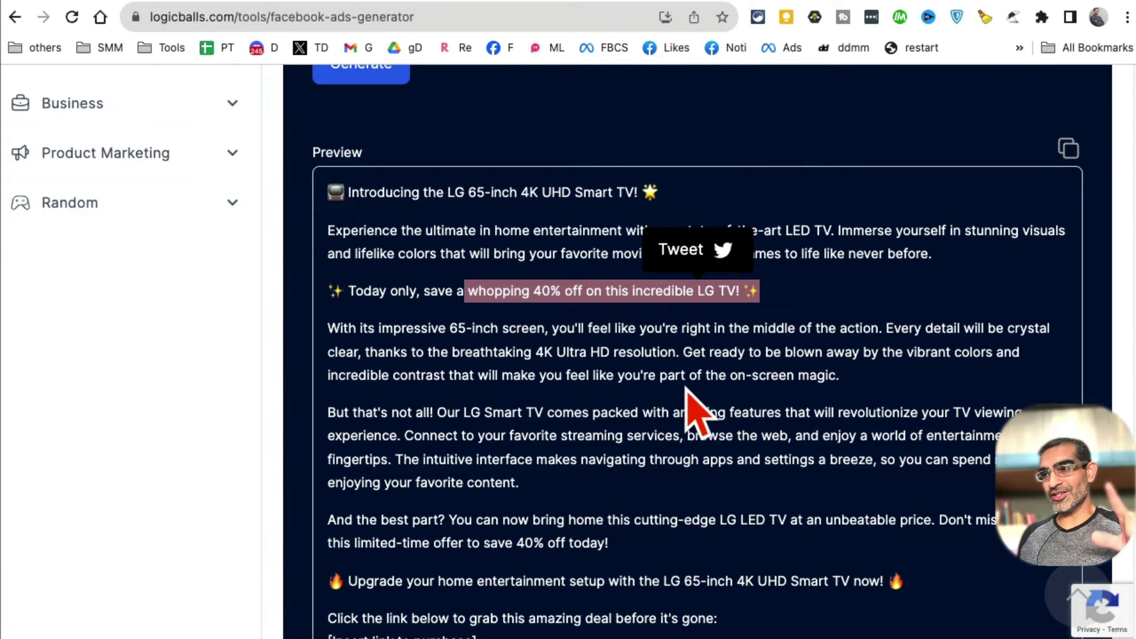
scroll(687, 387, "down", 5)
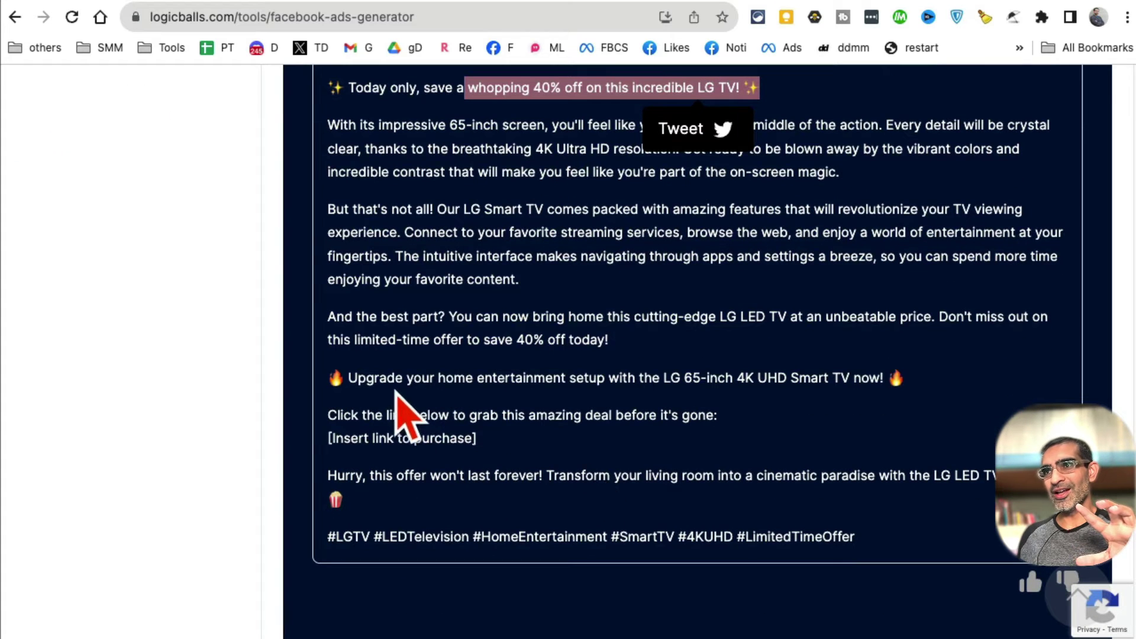
left_click_drag(329, 378, 766, 373)
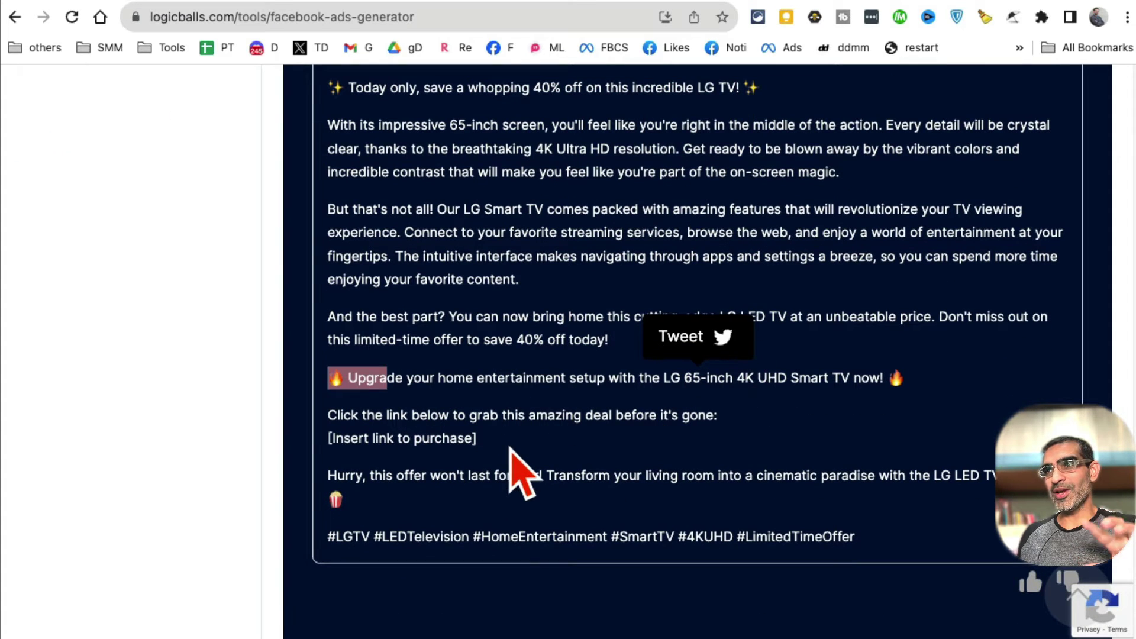
left_click_drag(477, 438, 329, 441)
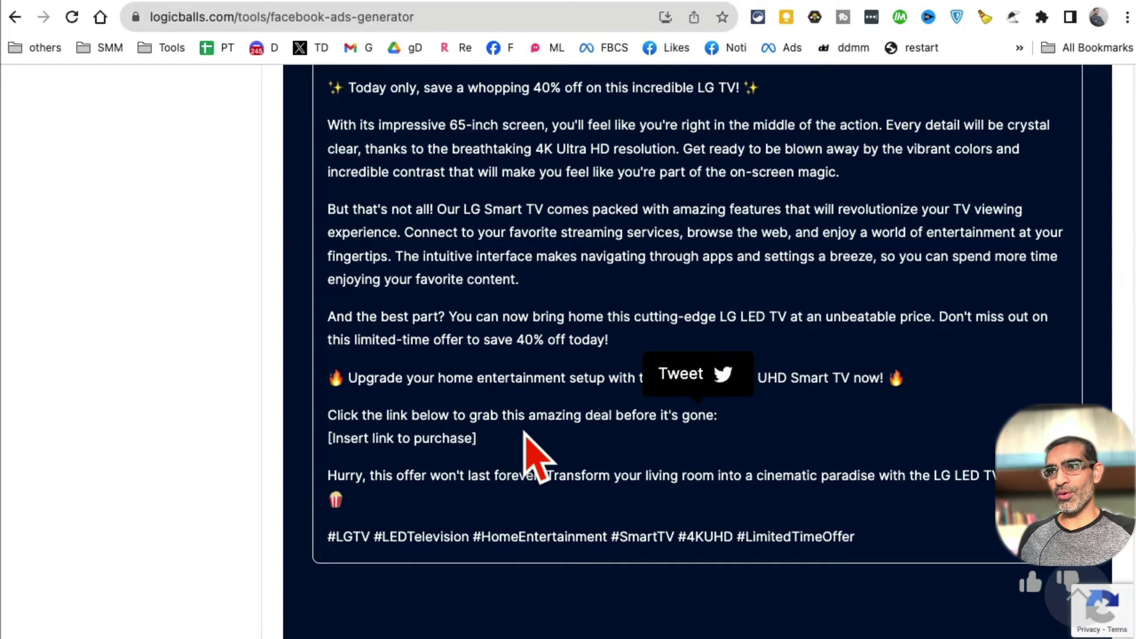
scroll(651, 417, "up", 6)
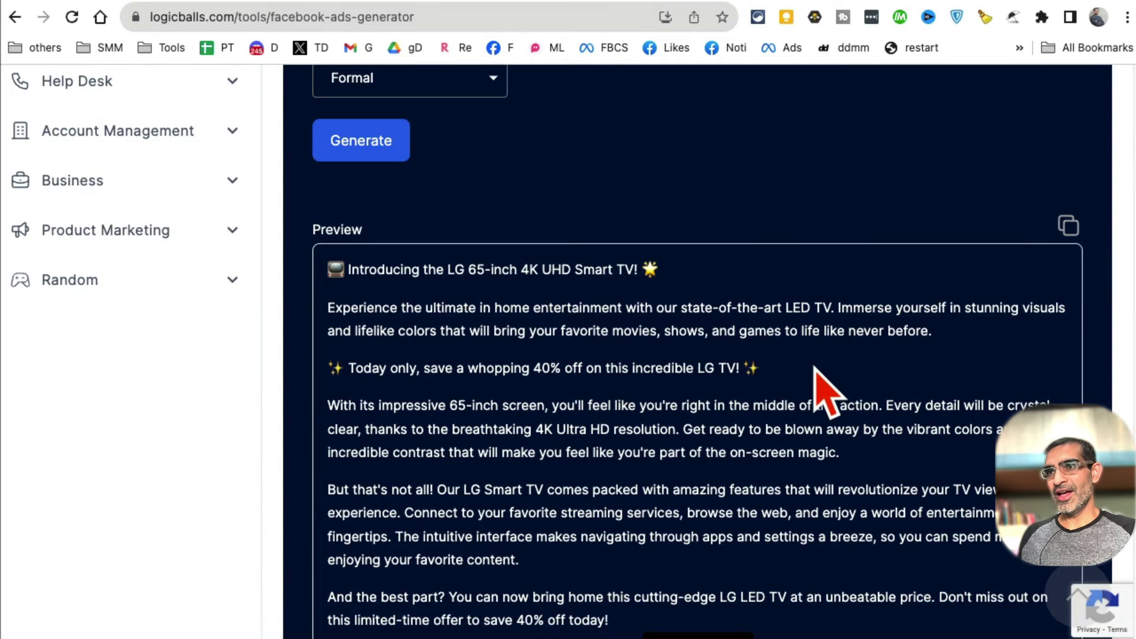
scroll(817, 382, "down", 7)
scroll(779, 396, "up", 1)
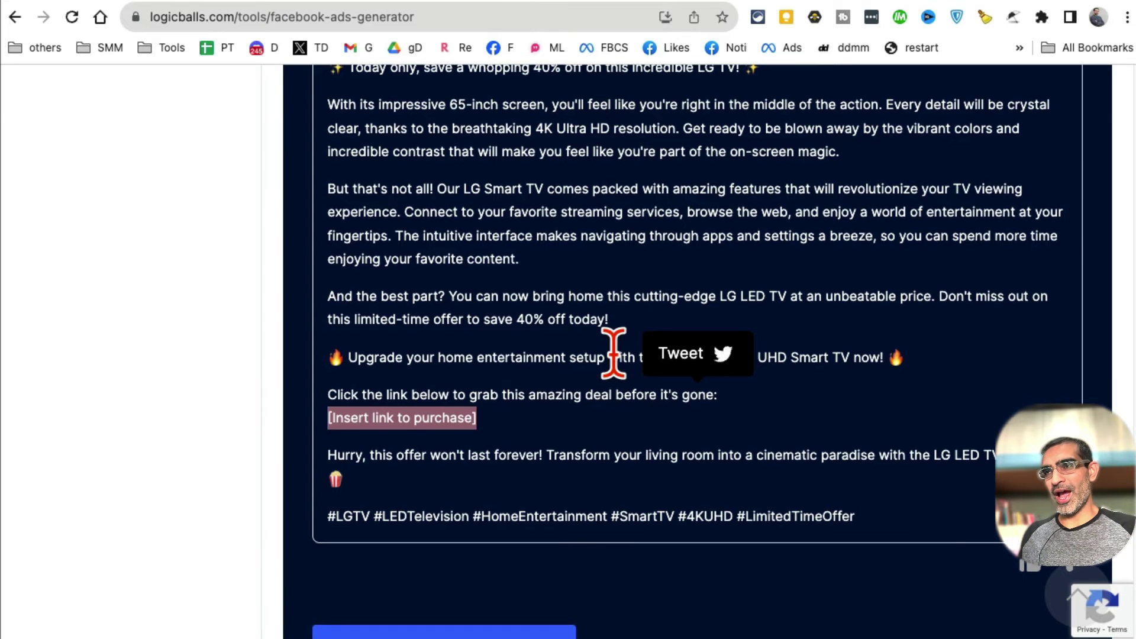
scroll(614, 353, "up", 6)
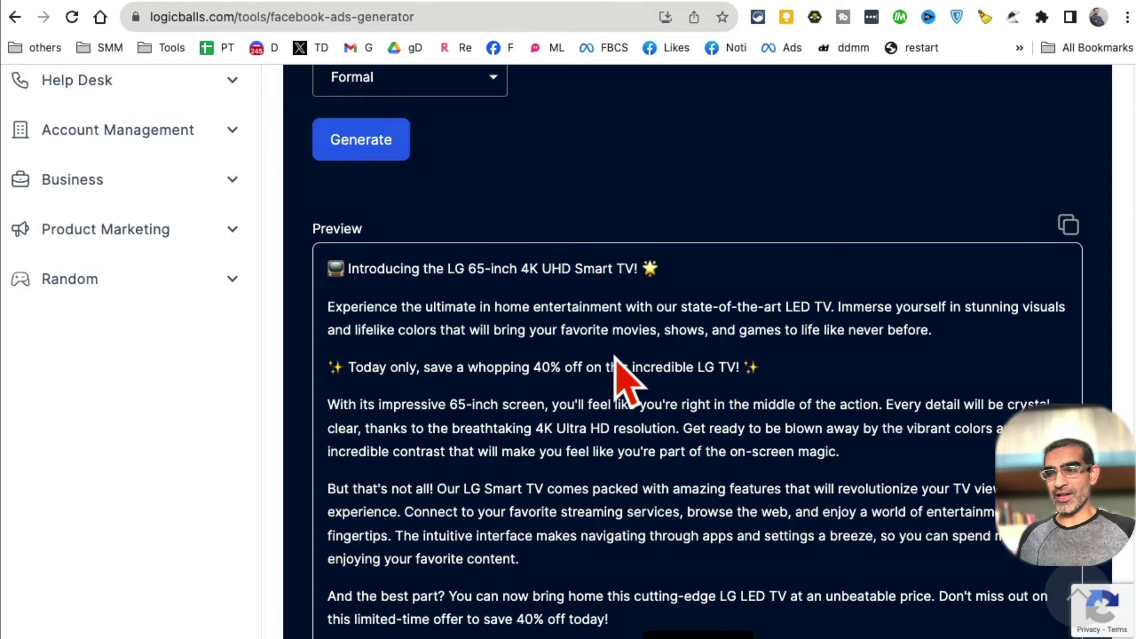
scroll(615, 358, "down", 8)
scroll(578, 558, "up", 11)
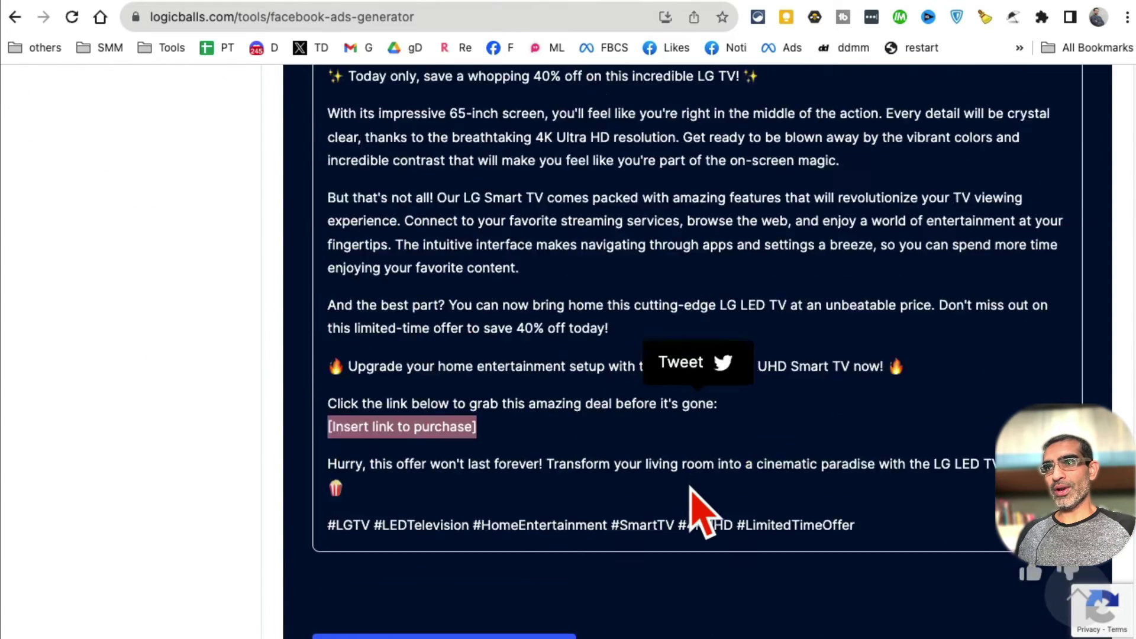
scroll(691, 492, "up", 4)
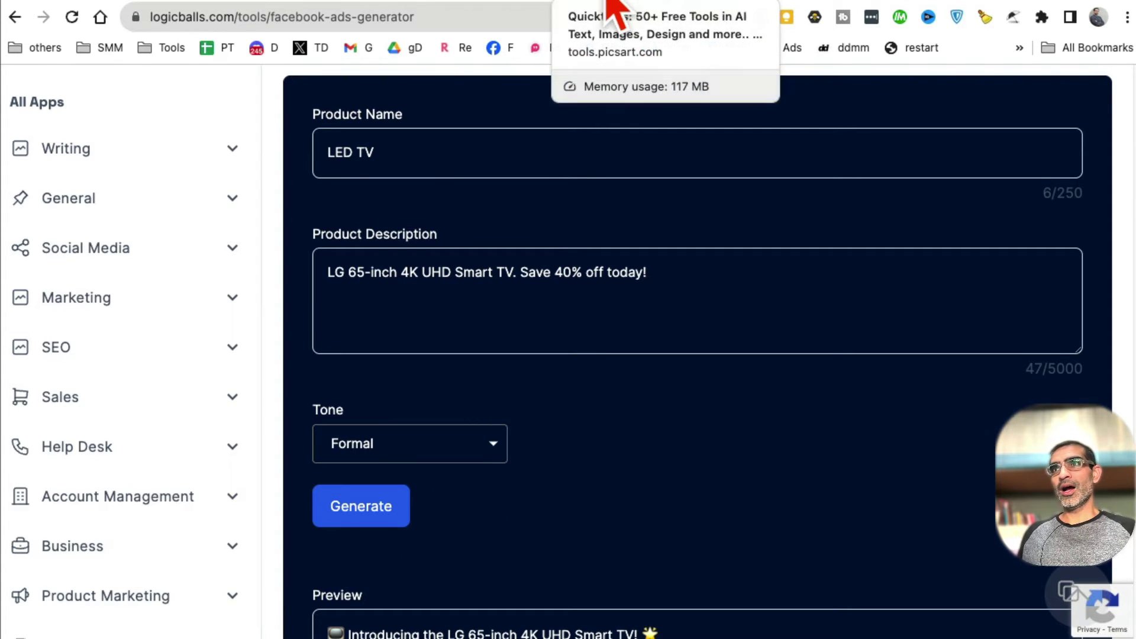
In Picsart Quicktools, go through AI Writer > Marketing > Ad copy
left_click(609, 5)
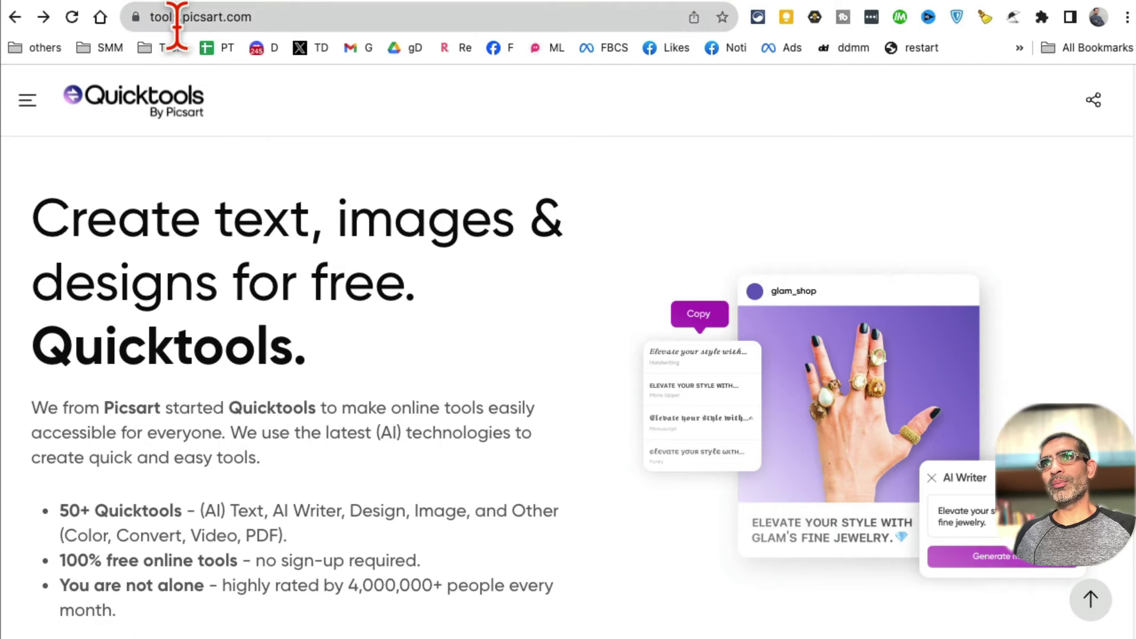
left_click_drag(254, 17, 183, 18)
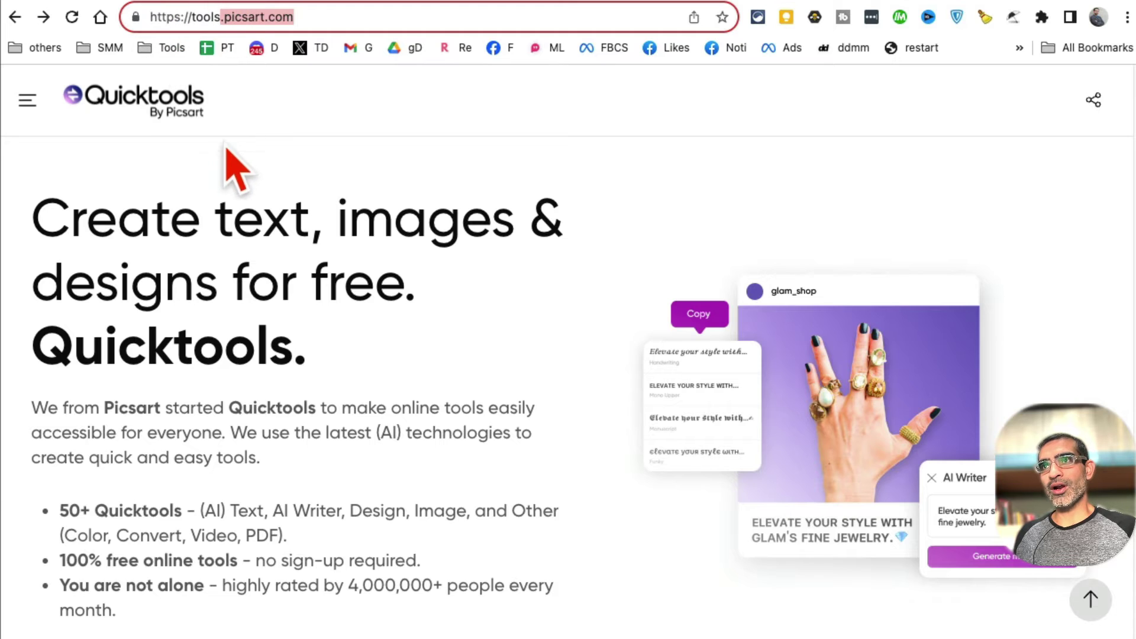
left_click(26, 101)
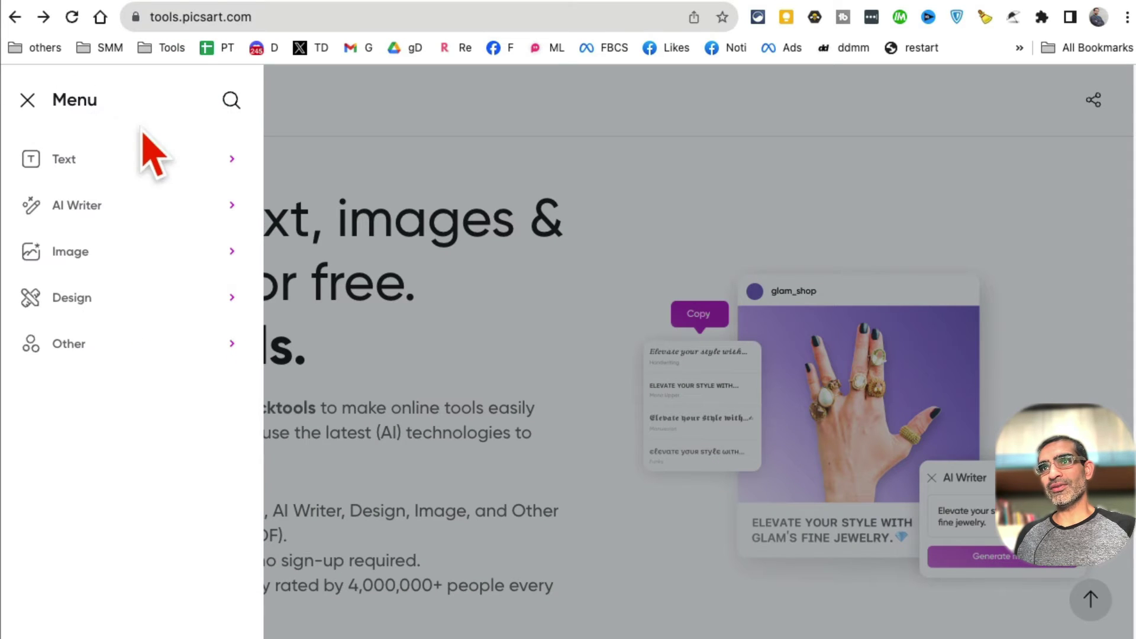
scroll(373, 243, "down", 5)
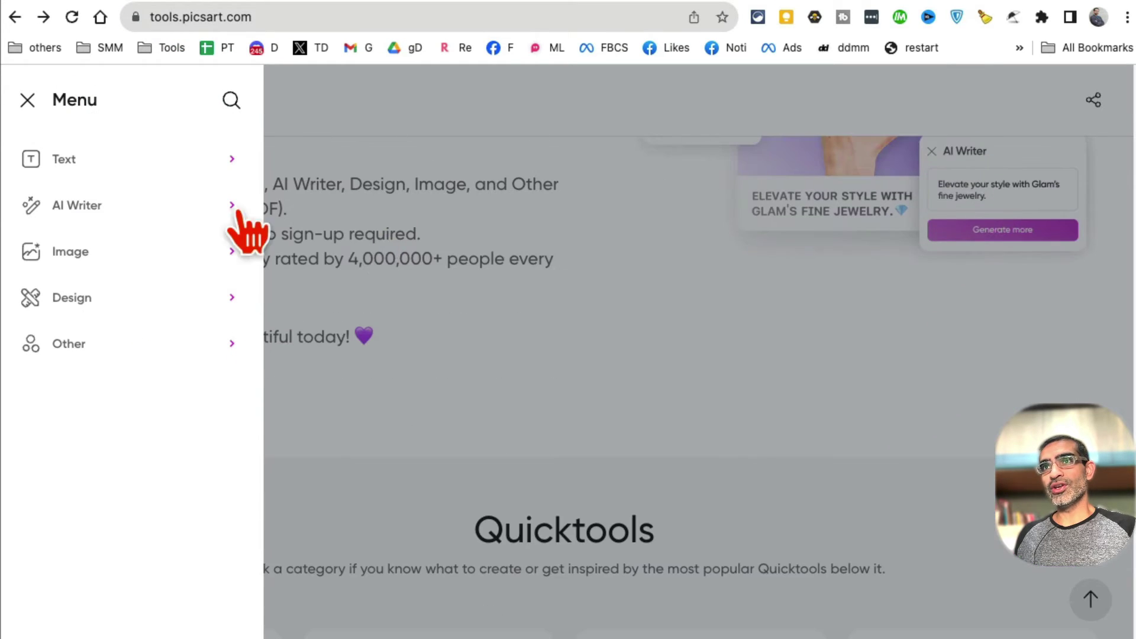
left_click(112, 206)
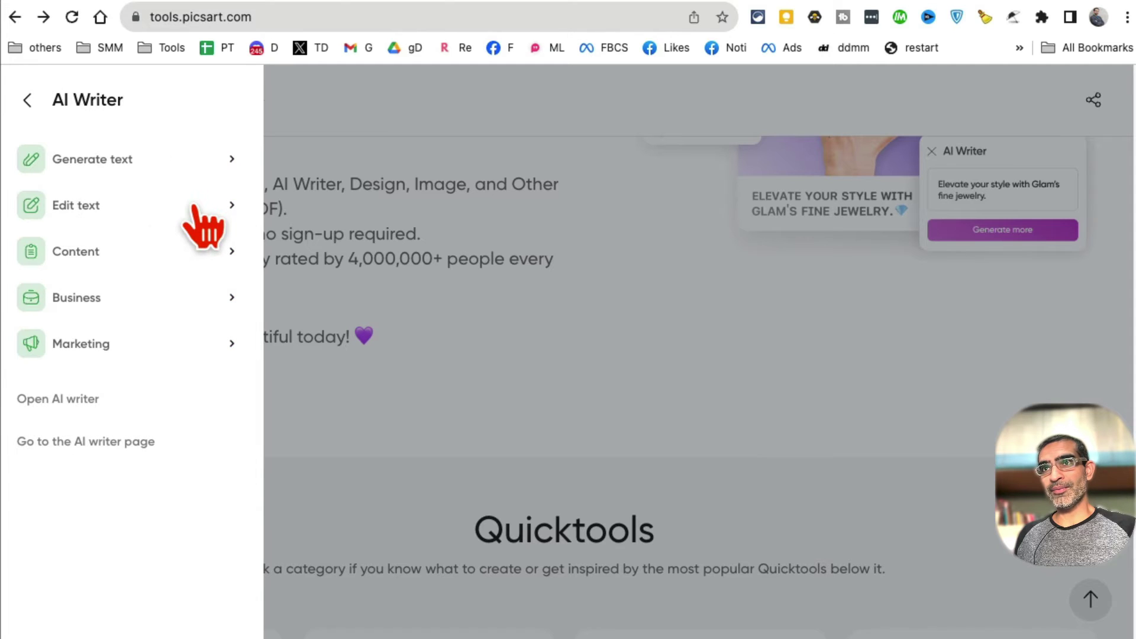
scroll(315, 208, "up", 1)
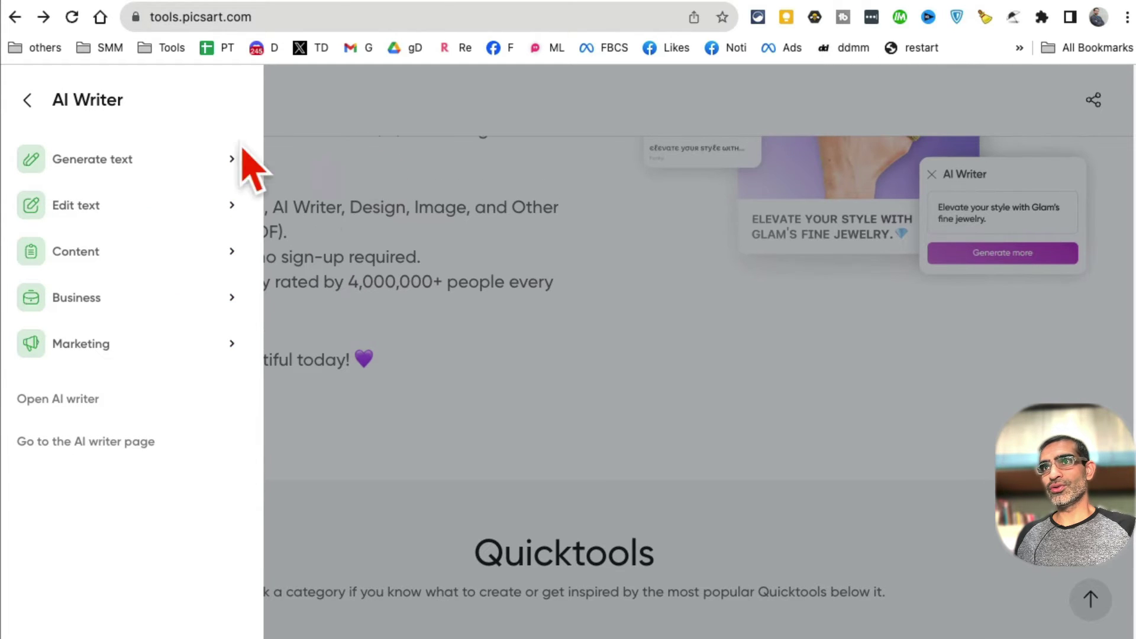
left_click(76, 343)
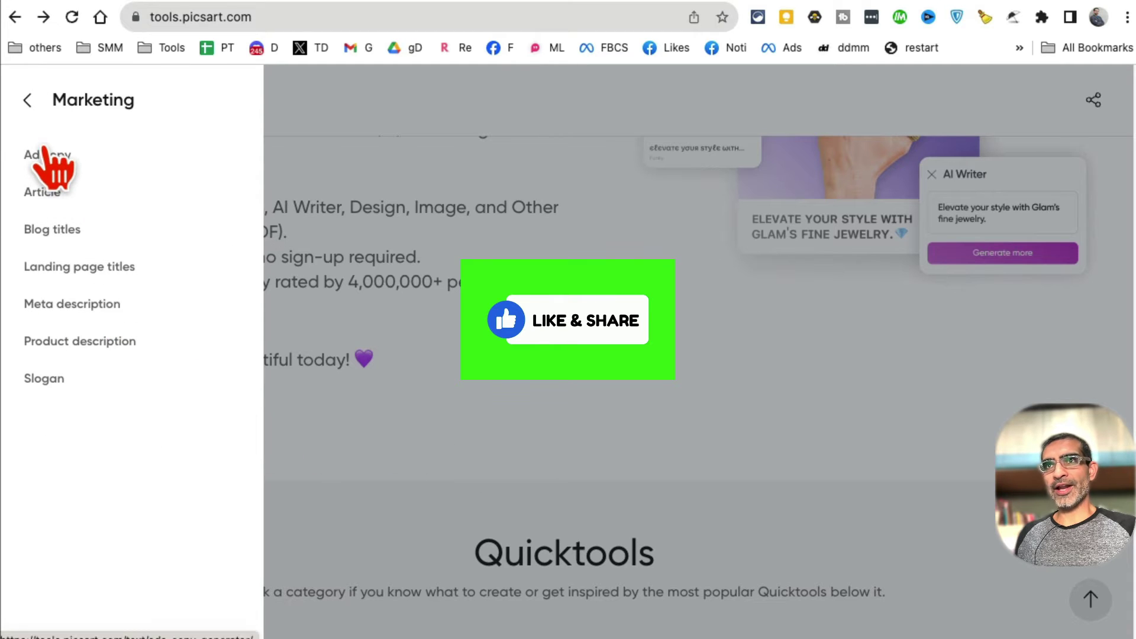
left_click(47, 155)
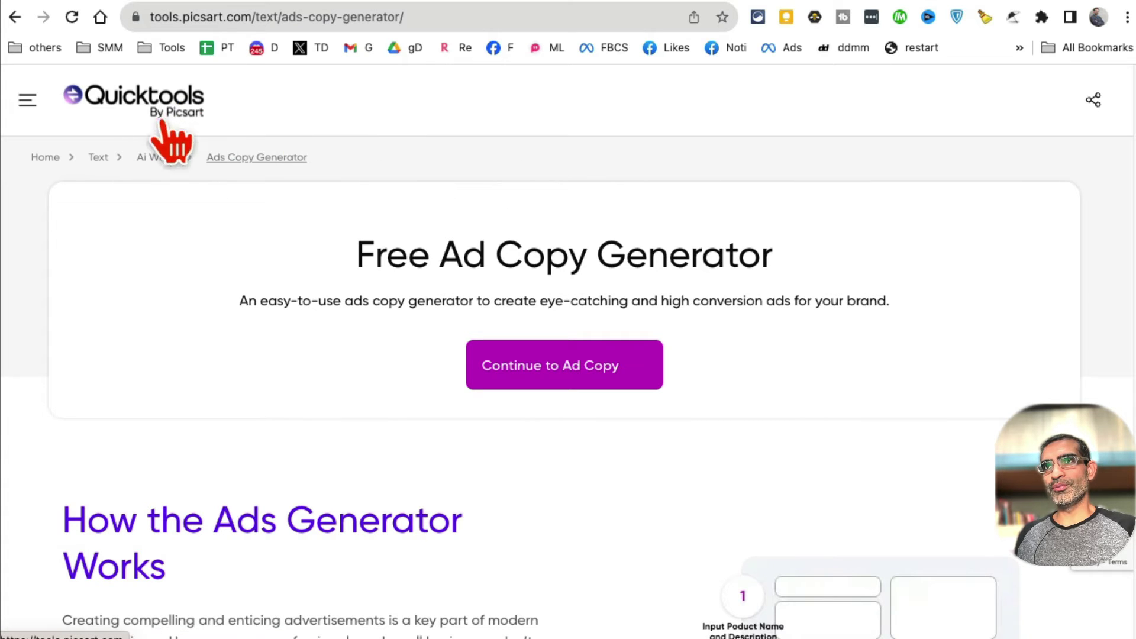
Continue to the Ad Copy form and paste the LG TV description into it
scroll(796, 308, "down", 1)
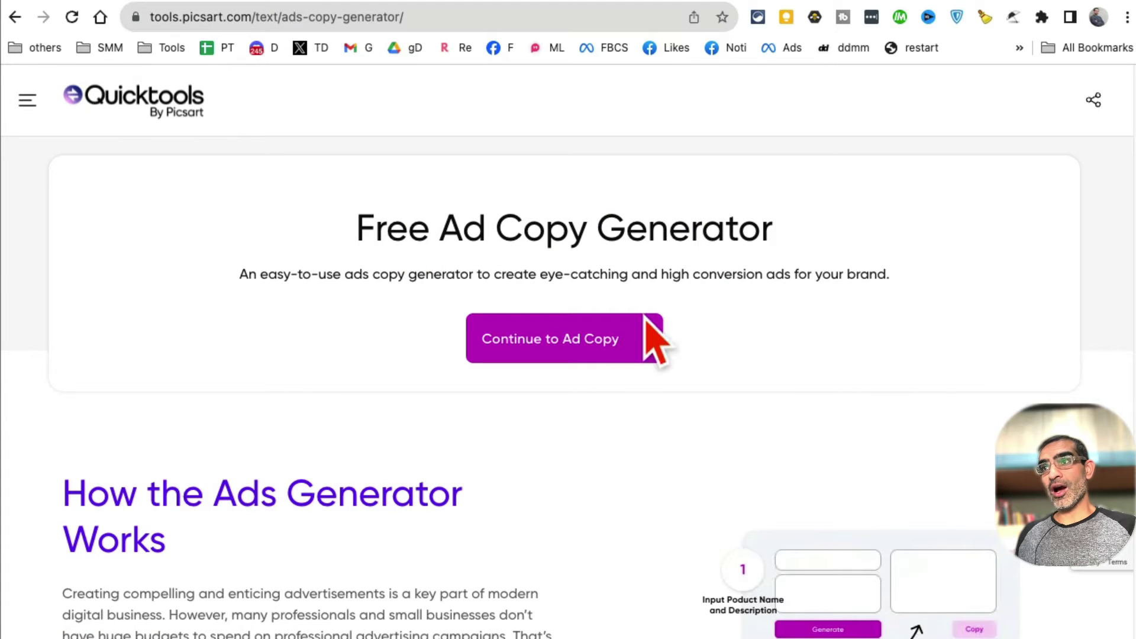
left_click(845, 350)
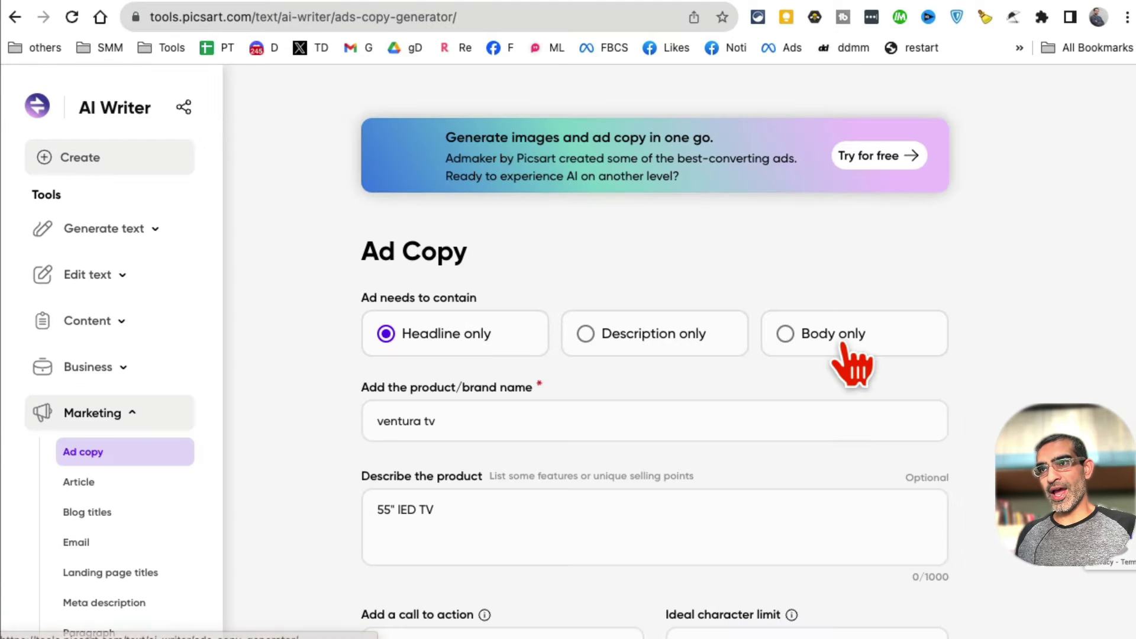
scroll(772, 381, "down", 5)
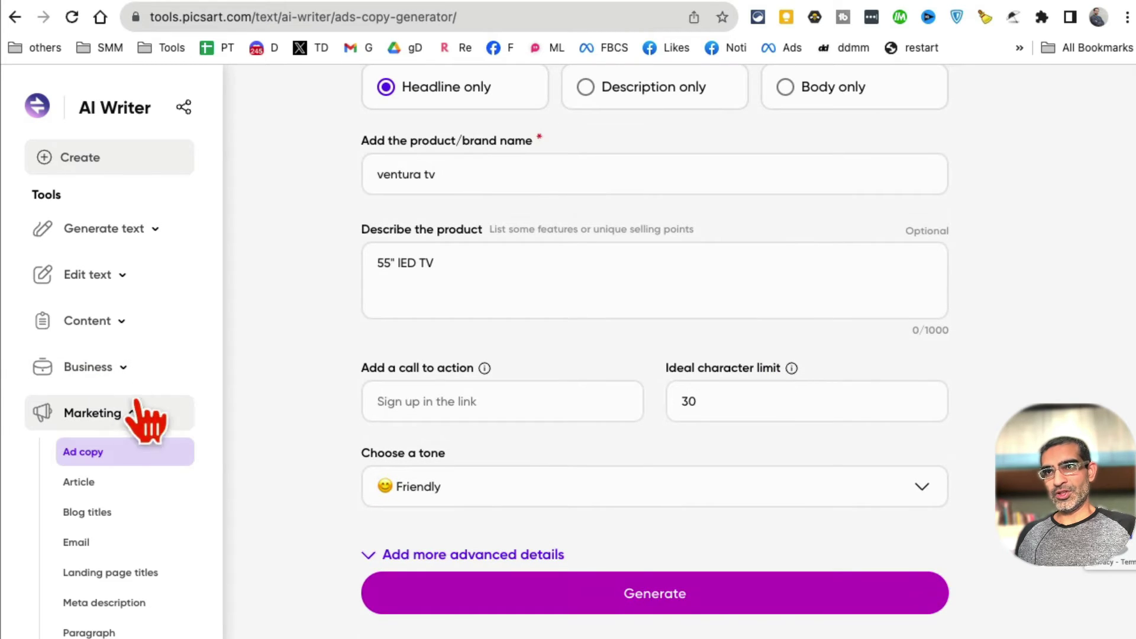
scroll(769, 316, "up", 5)
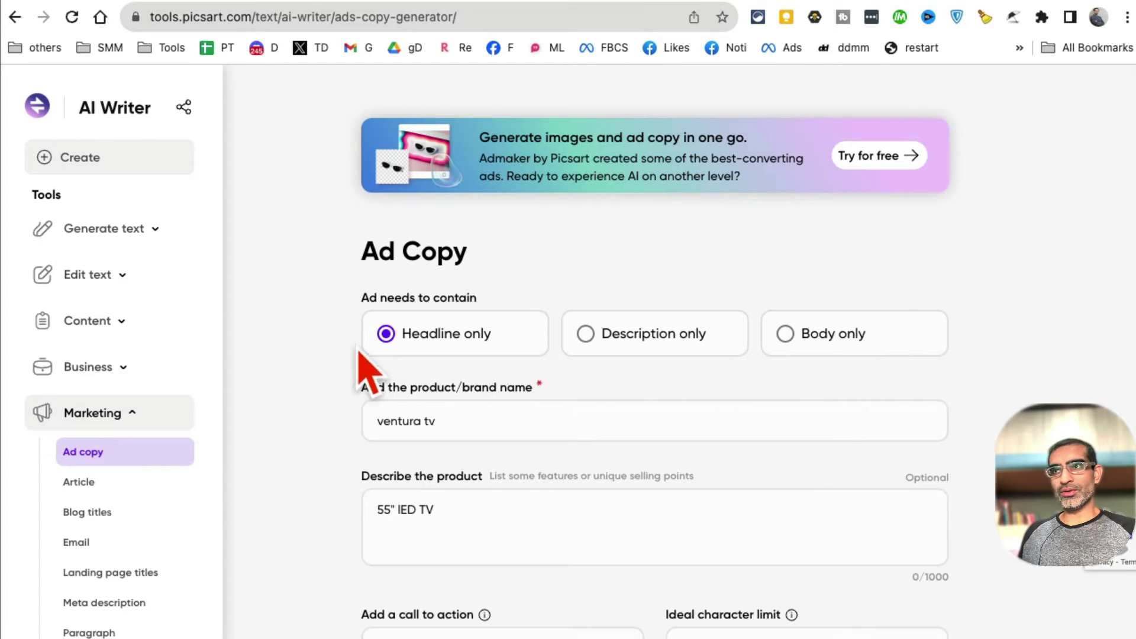
scroll(595, 363, "down", 1)
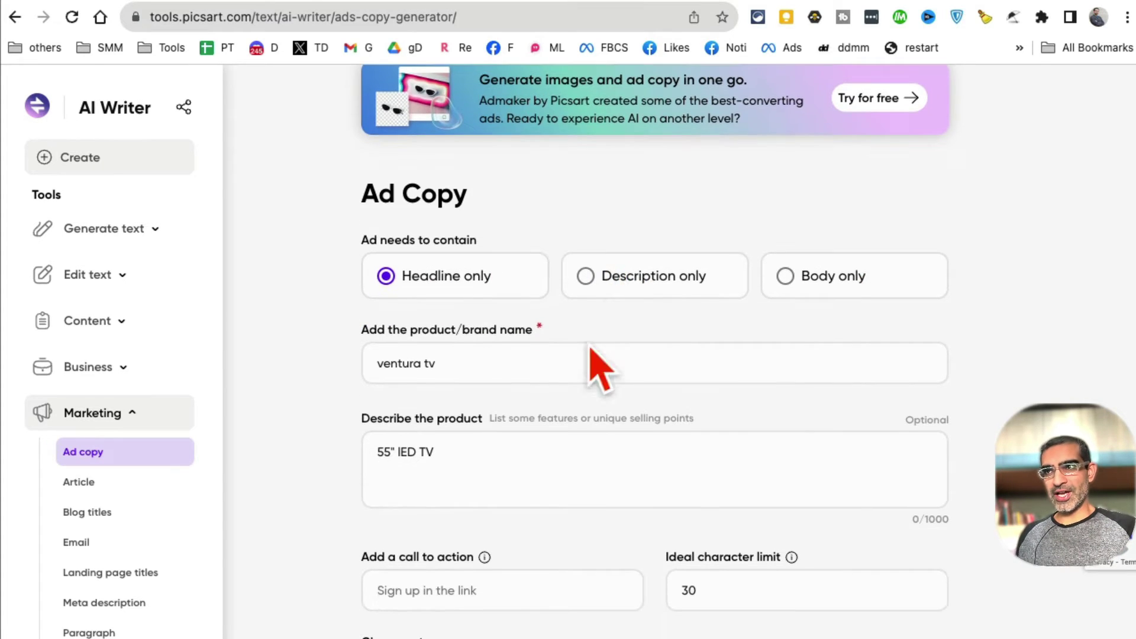
triple_click(488, 363)
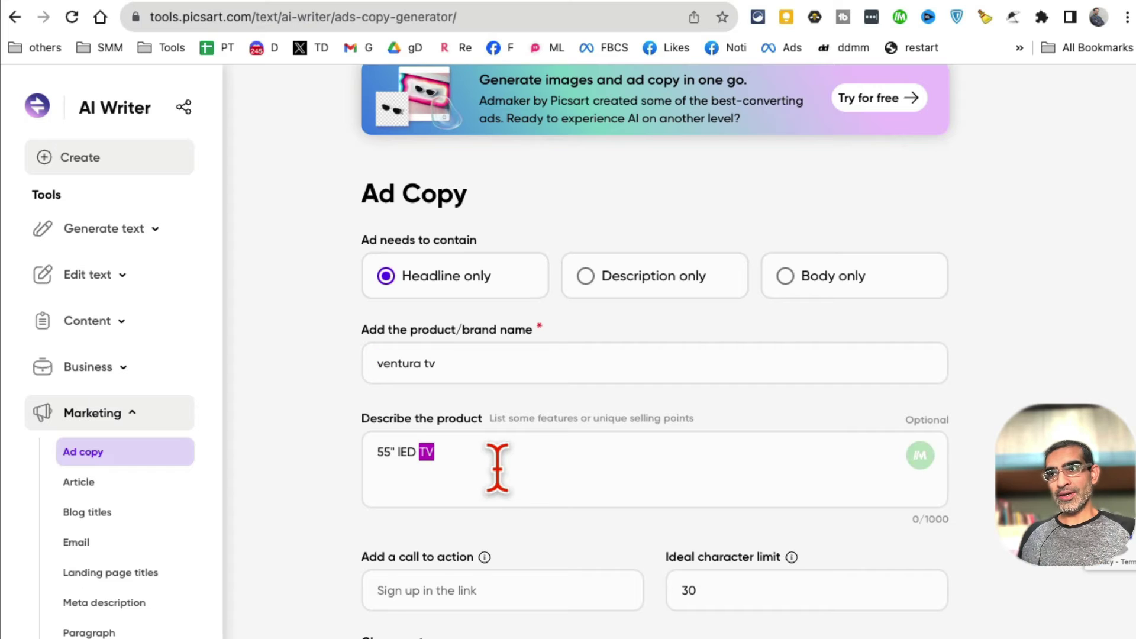
type("LG 65-inch 4K UHD Smart TV. Save 40% off today!")
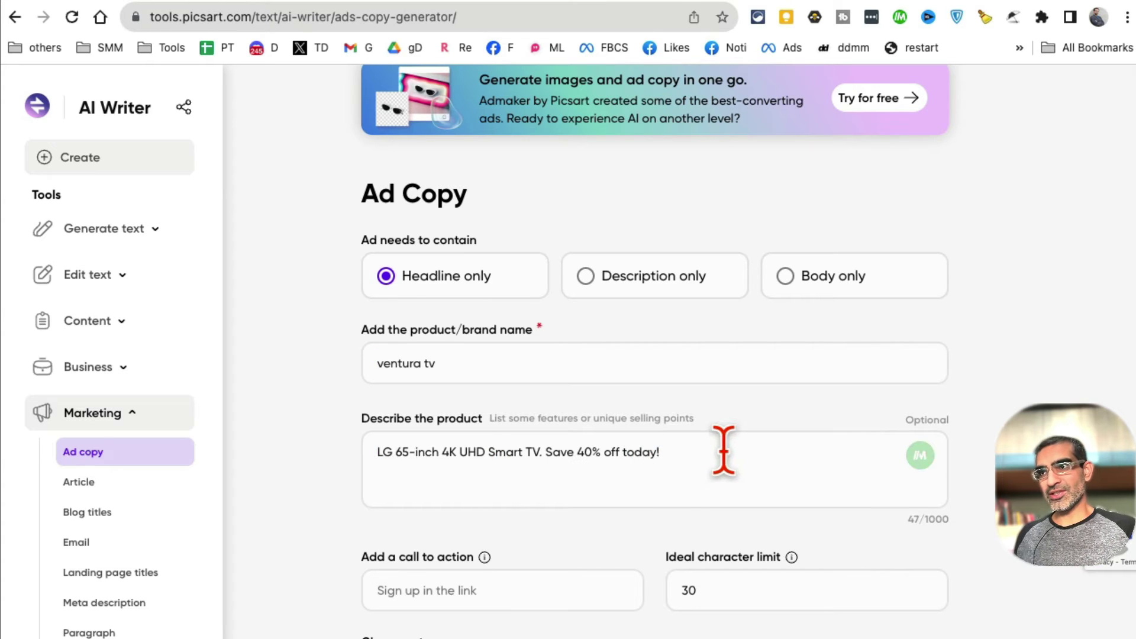
Set the call to action to 'buy now', then return to the Ventura TV product page
scroll(726, 455, "down", 2)
scroll(726, 456, "down", 1)
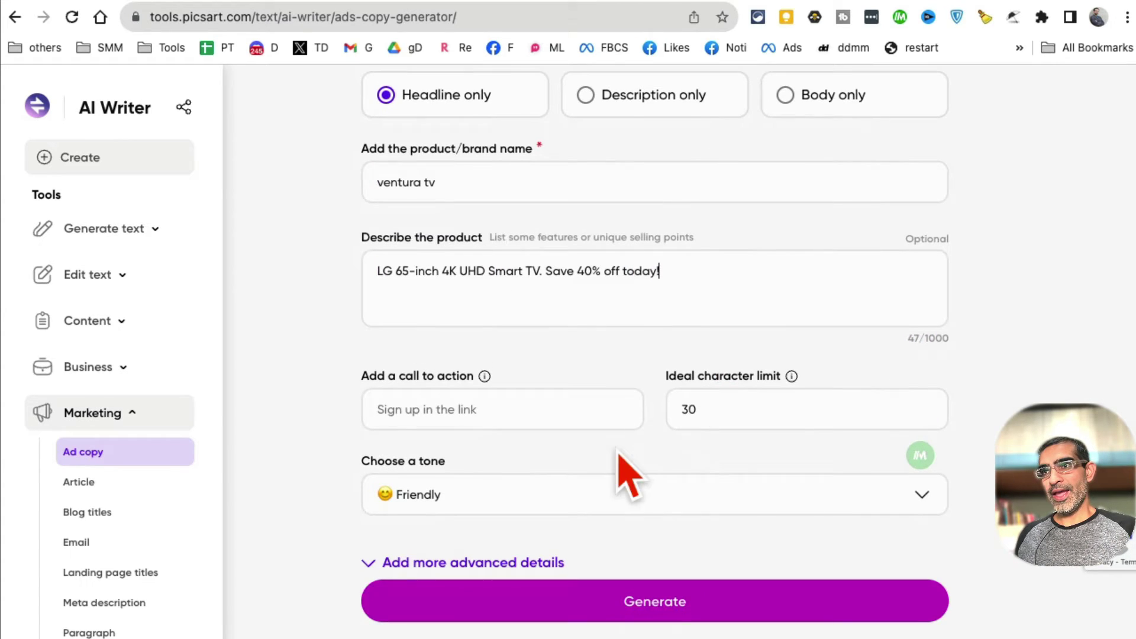
left_click(559, 409)
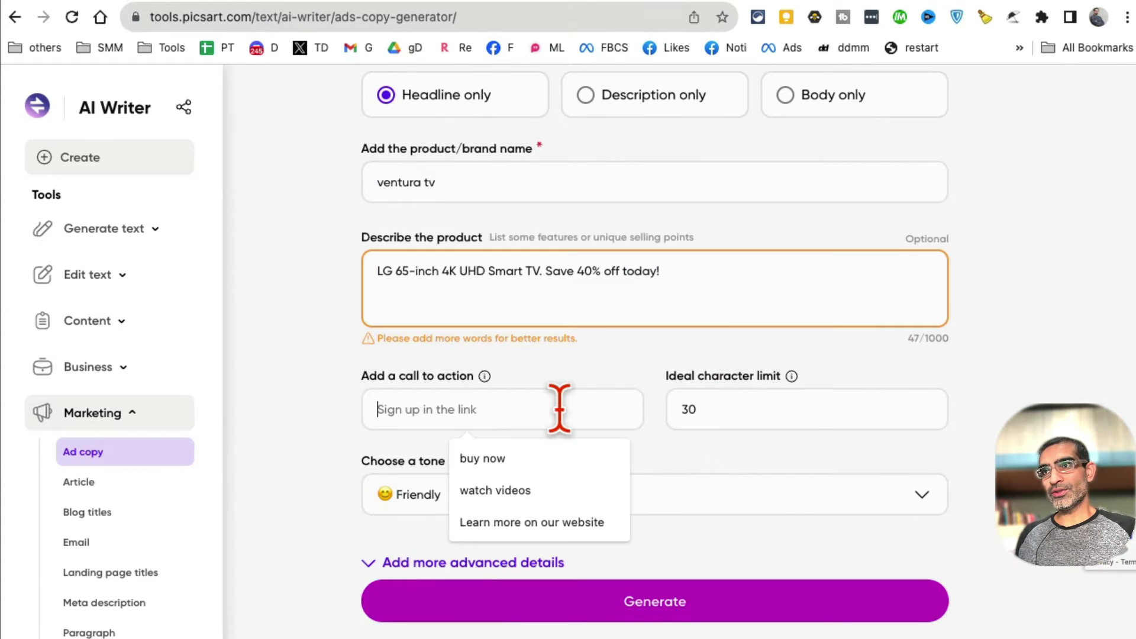
left_click(558, 457)
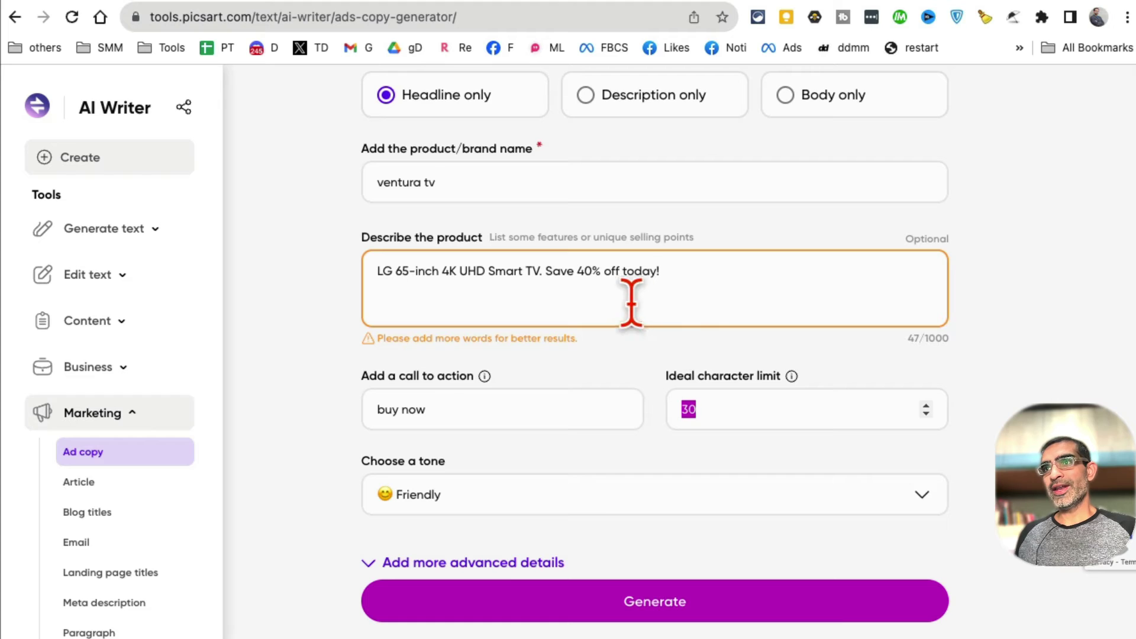
left_click(629, 286)
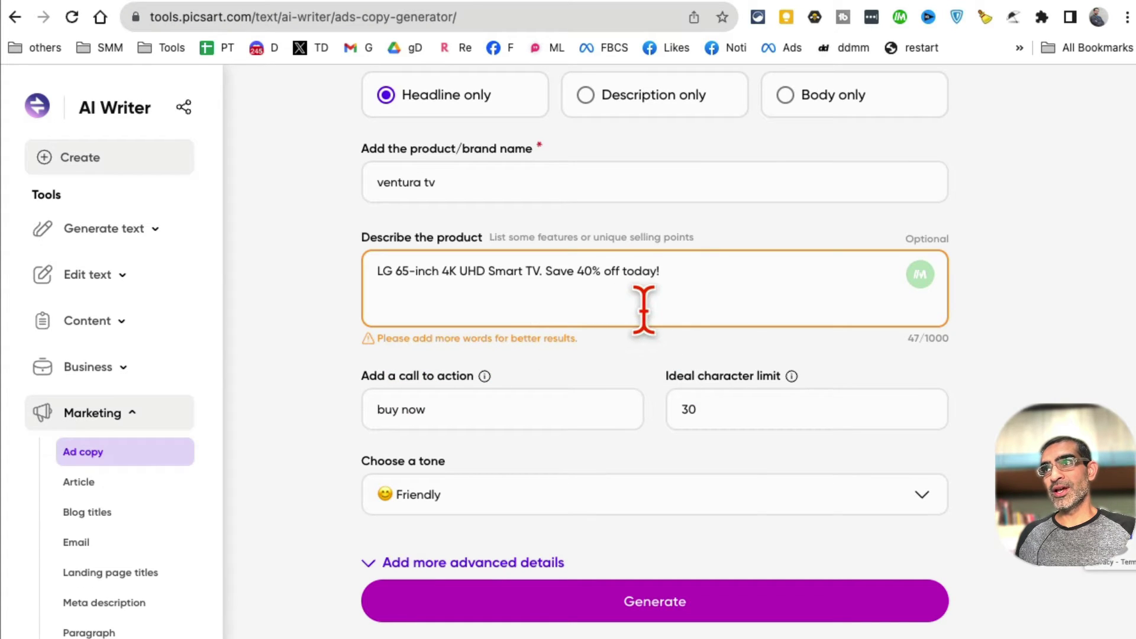
left_click(150, 2)
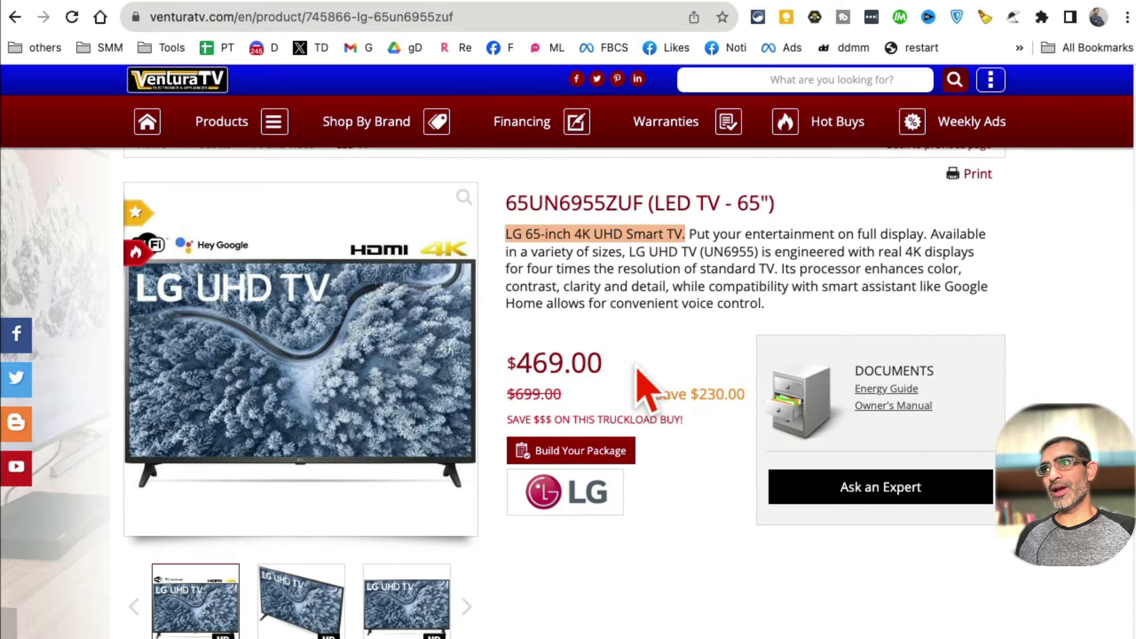
Copy Ventura TV's feature paragraph and paste it after 'Save 40% off today!' in Picsart
left_click(828, 311)
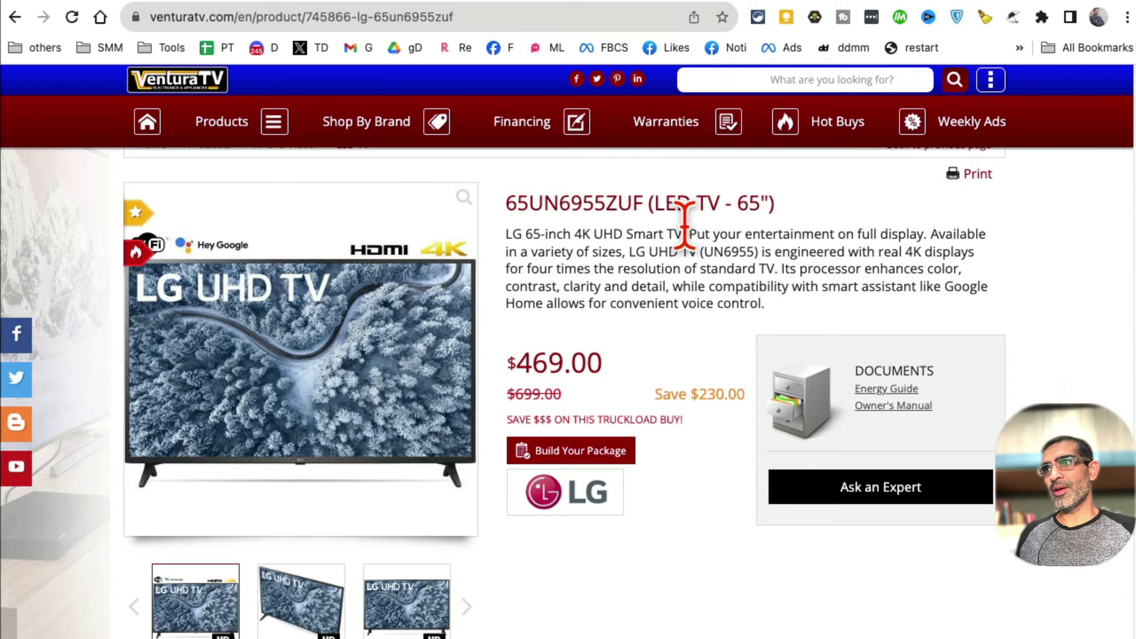
left_click_drag(690, 231, 775, 306)
key("super+c")
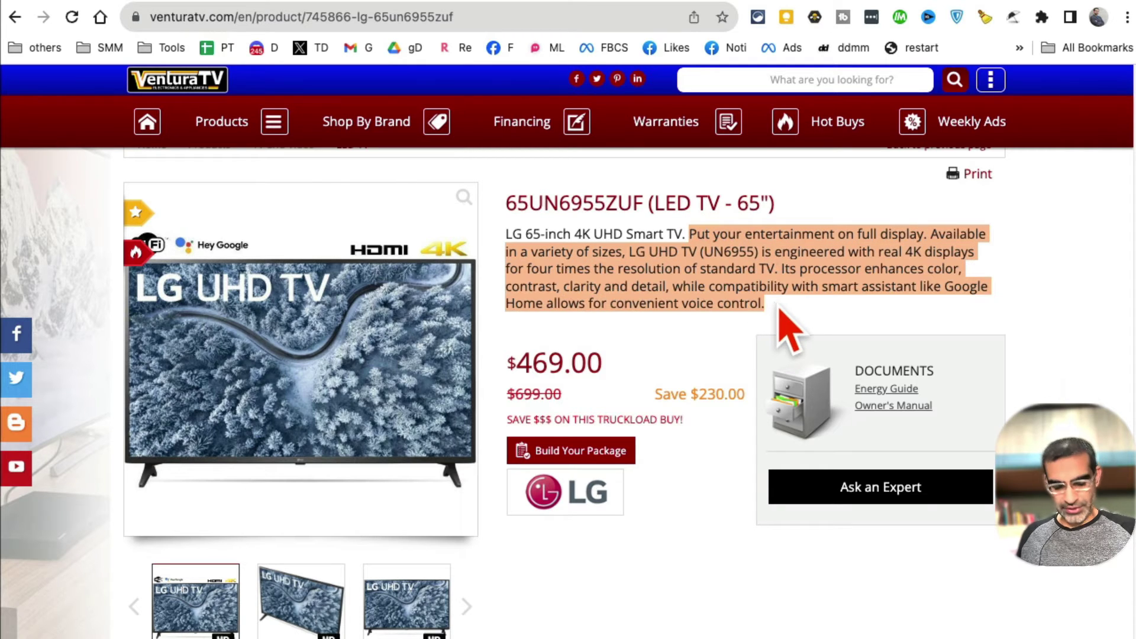
left_click(645, 3)
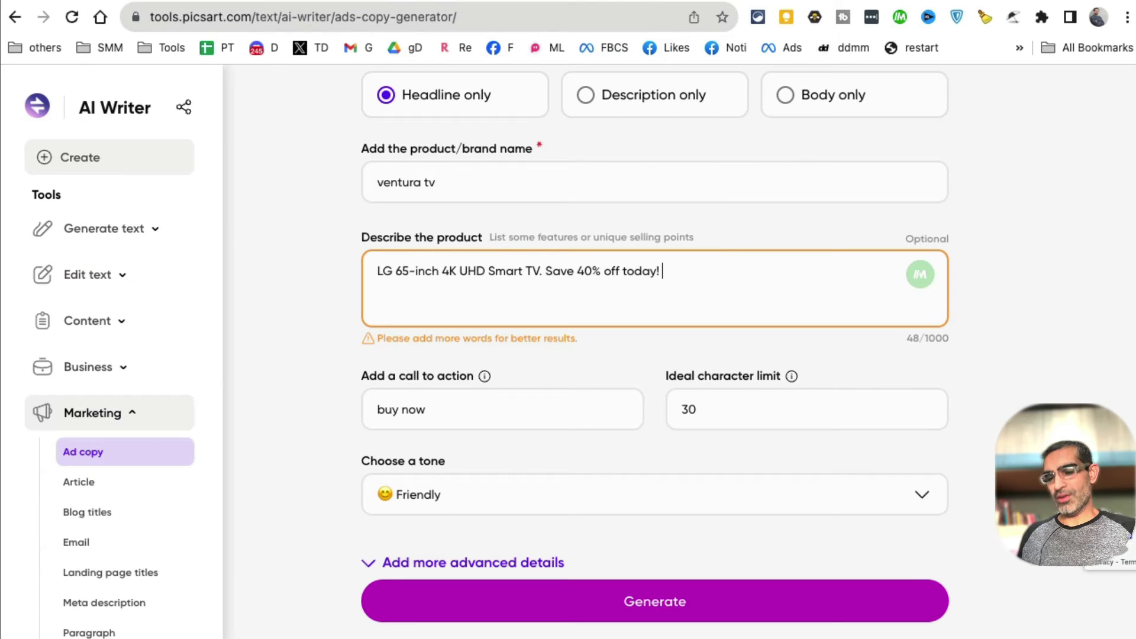
key("super+v")
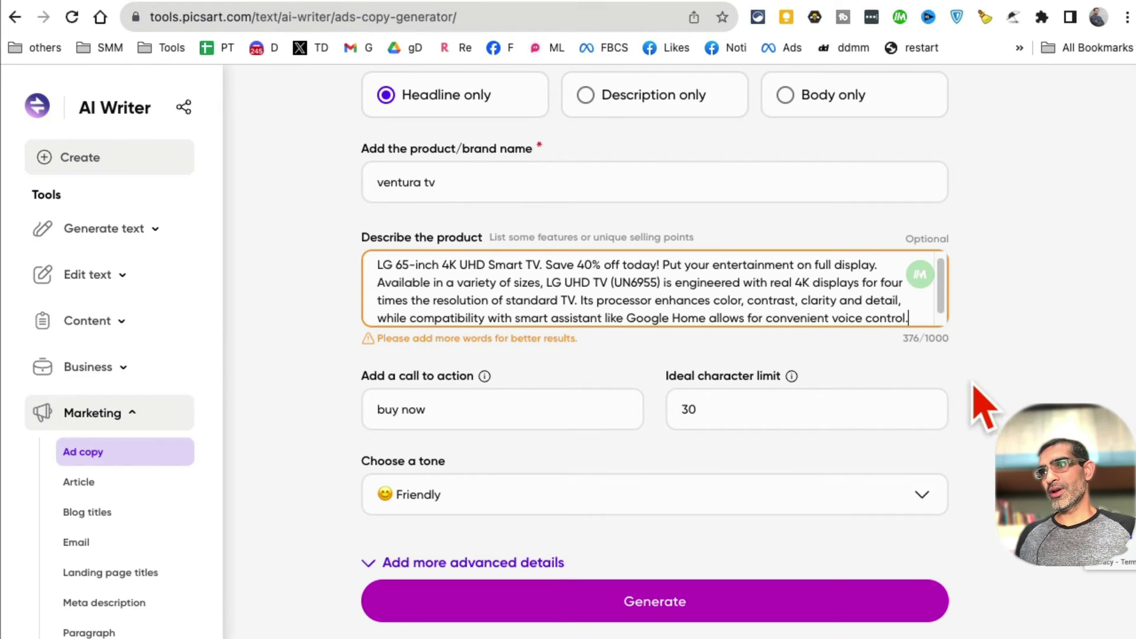
Choose the Professional tone and generate three LG UHD TV ad headlines
left_click(920, 372)
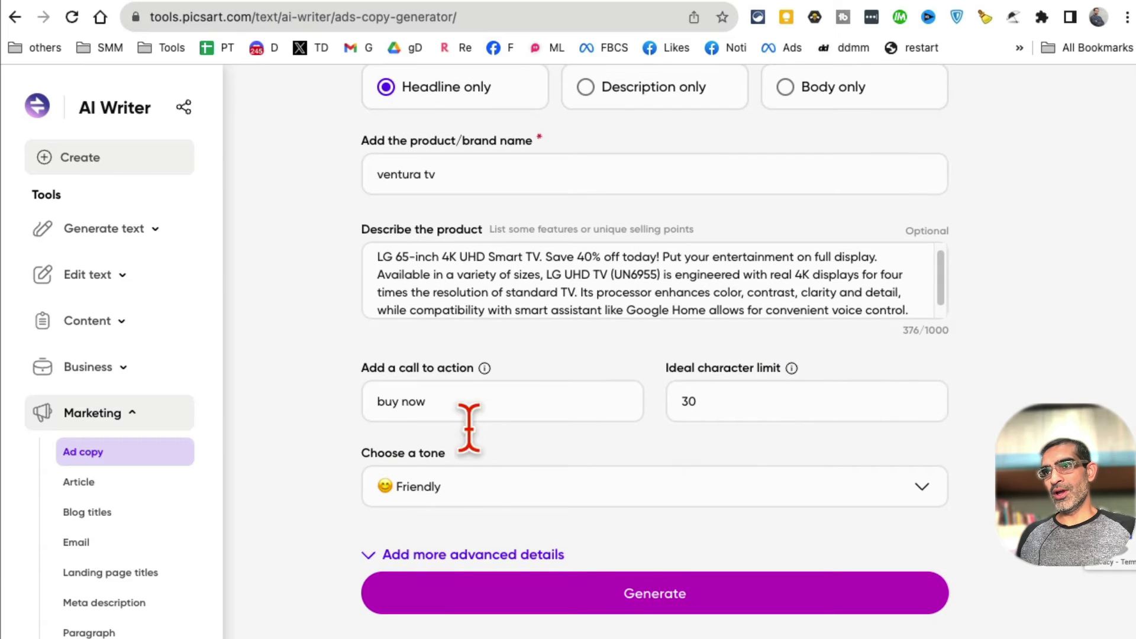
left_click(471, 499)
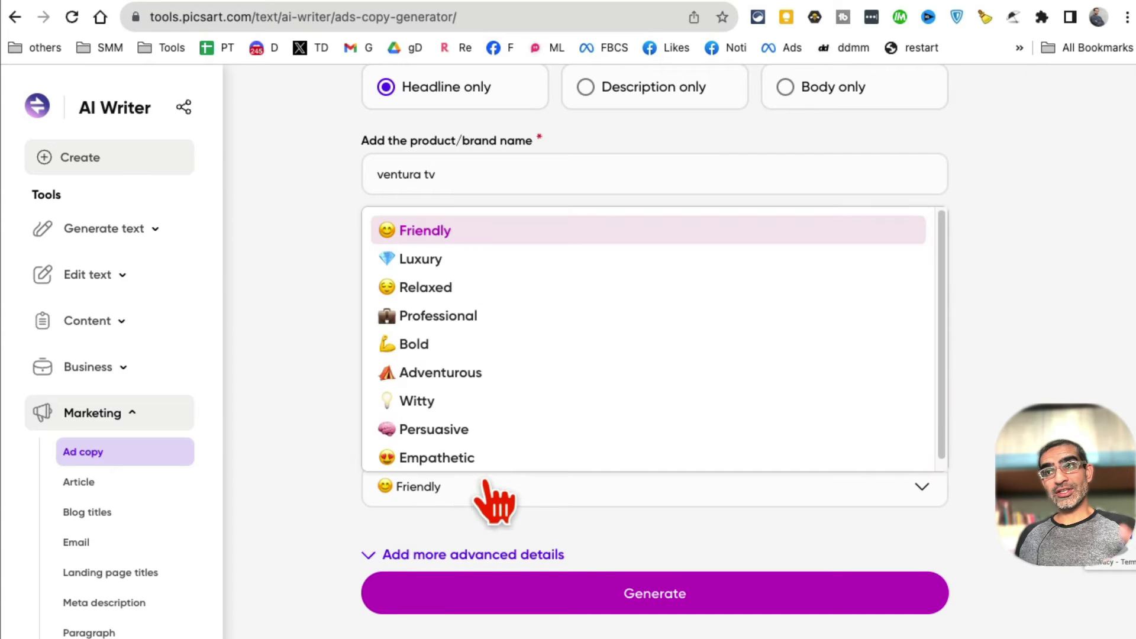
left_click(524, 315)
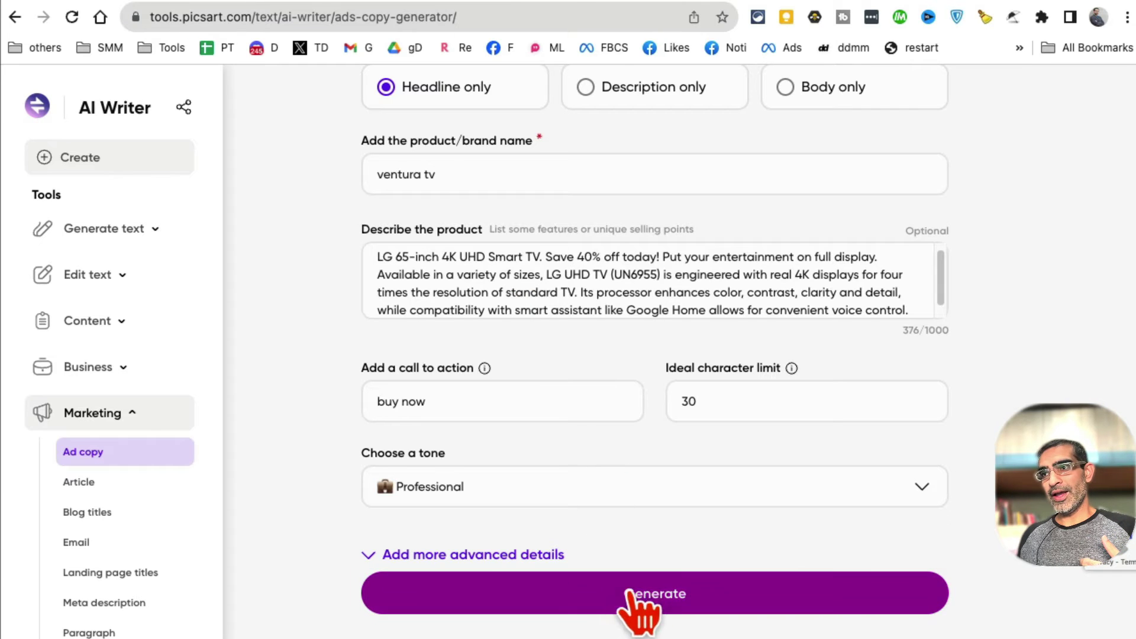
left_click(647, 594)
scroll(647, 464, "down", 5)
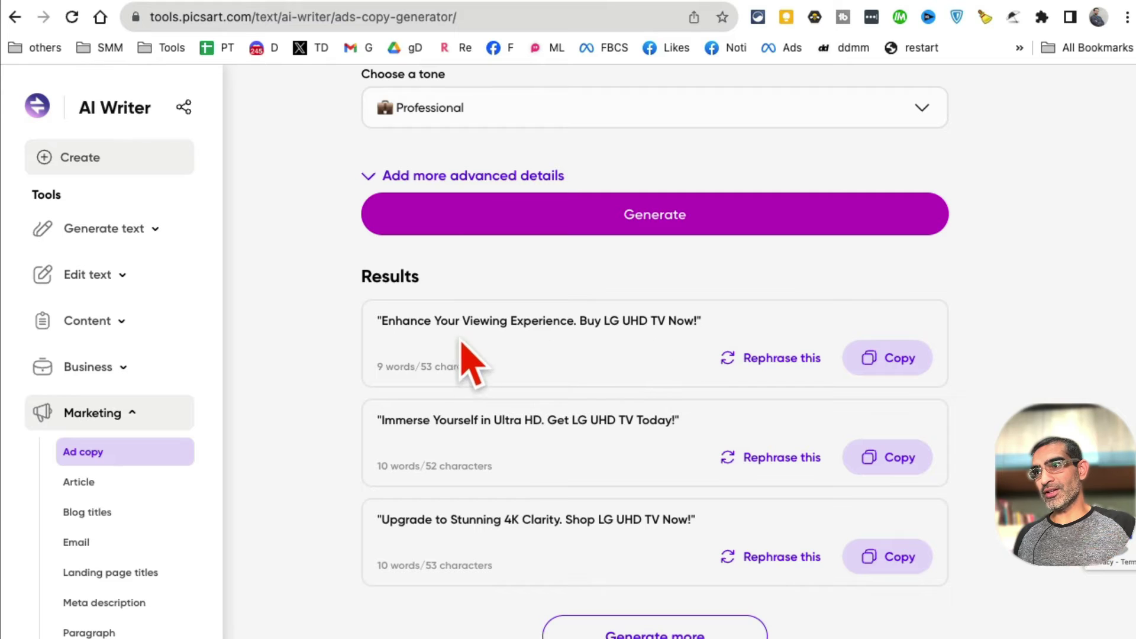
scroll(460, 519, "down", 1)
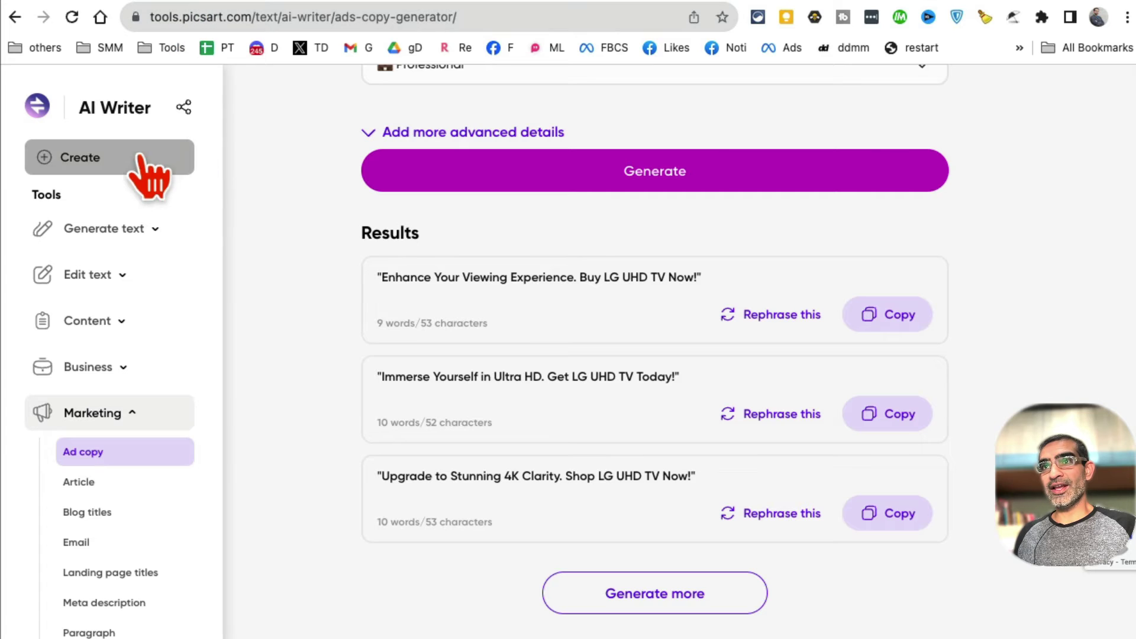
scroll(118, 408, "down", 1)
Pick Facebook Ad Generator from the HIX AI Writer menu's Social & Ad tools
scroll(119, 415, "down", 1)
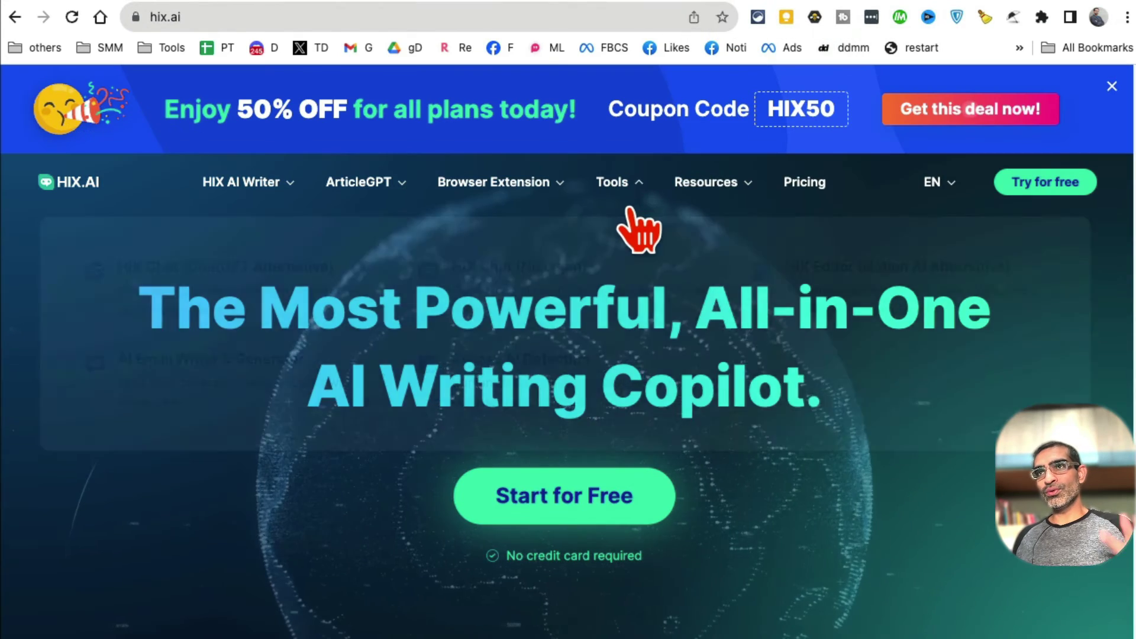
mouse_move(631, 210)
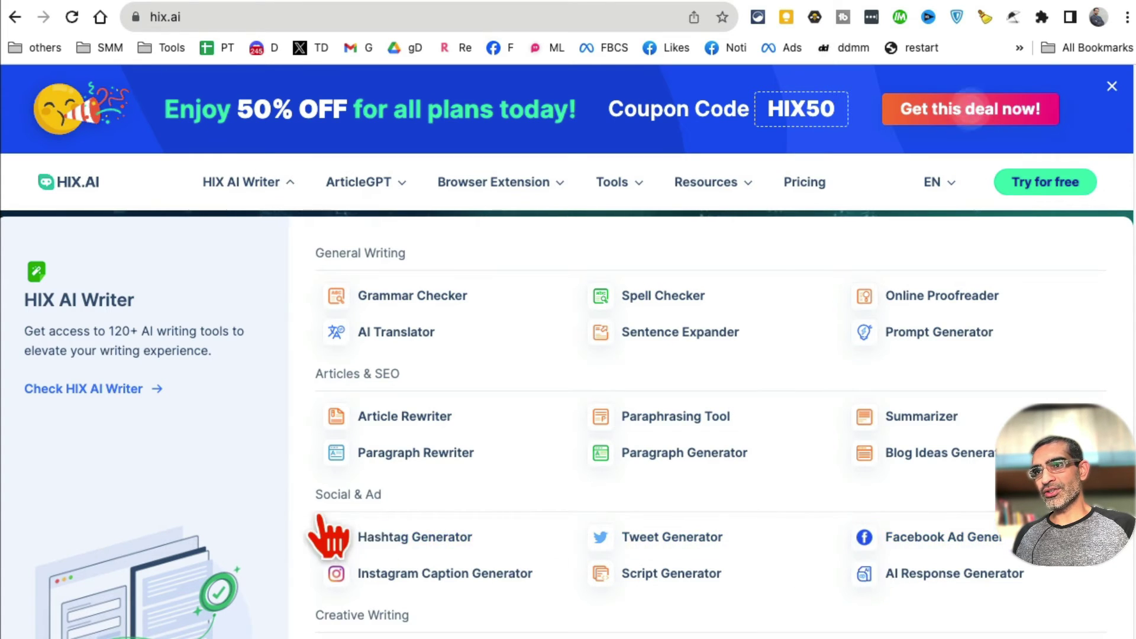
left_click(856, 552)
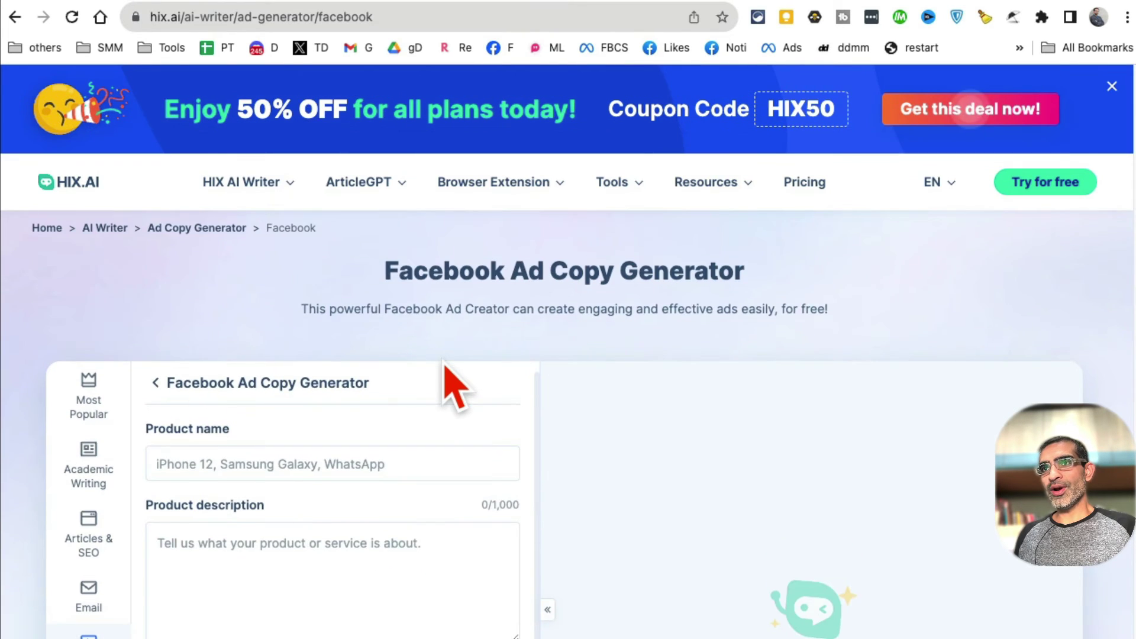
Paste the LG UHD TV description into Product description and enter 'LED' as the product name
scroll(441, 376, "down", 3)
left_click(434, 364)
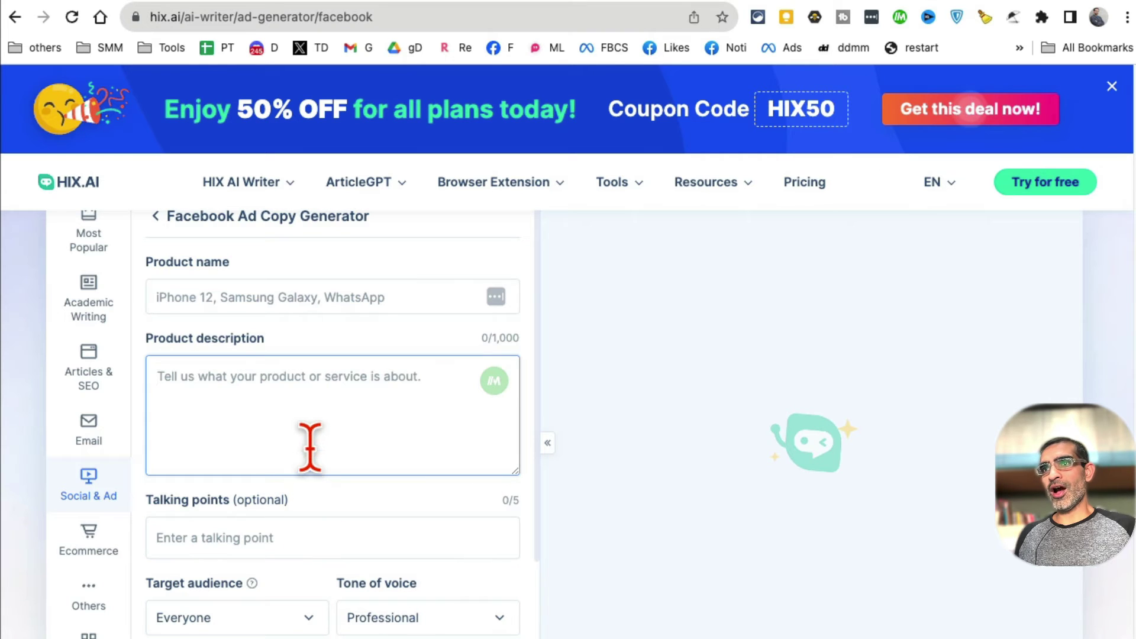
key("ctrl+v")
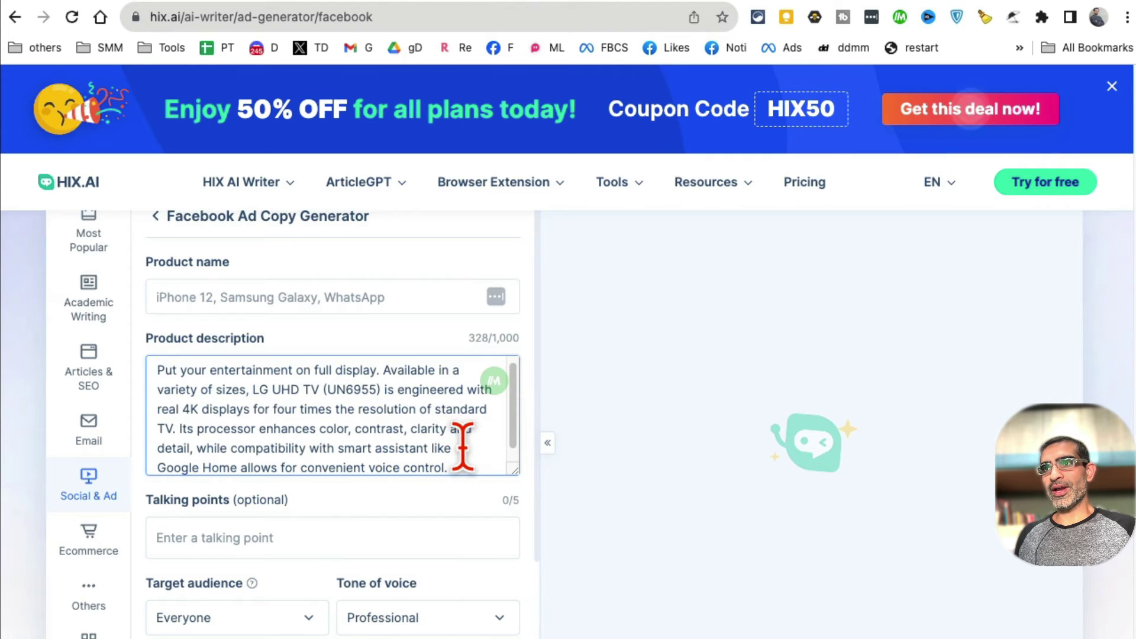
scroll(462, 444, "up", 1)
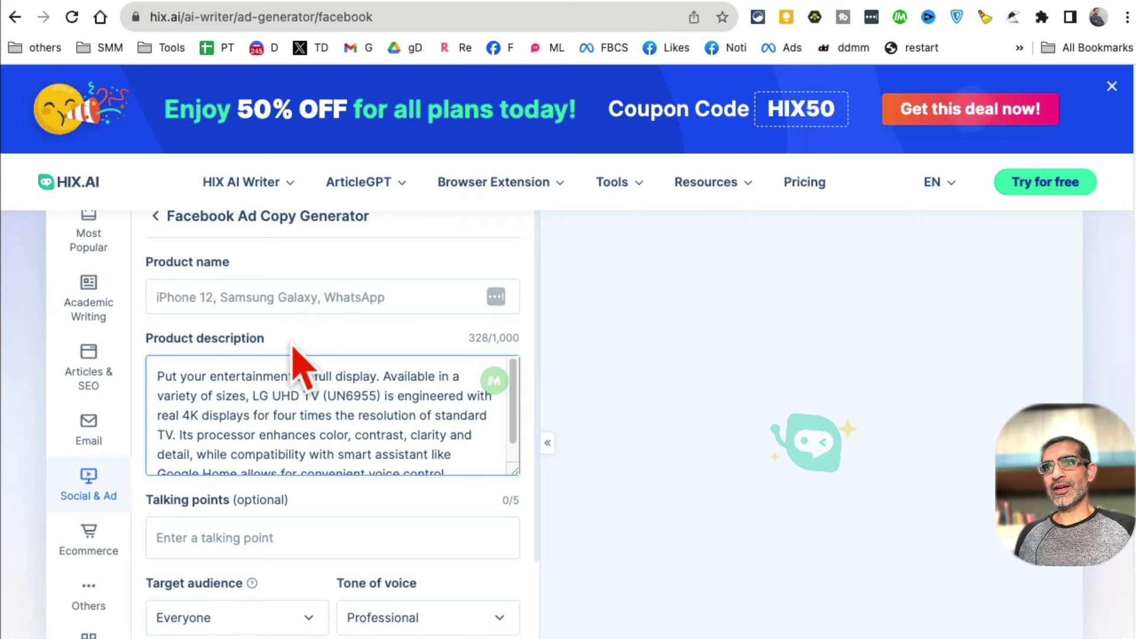
left_click(275, 310)
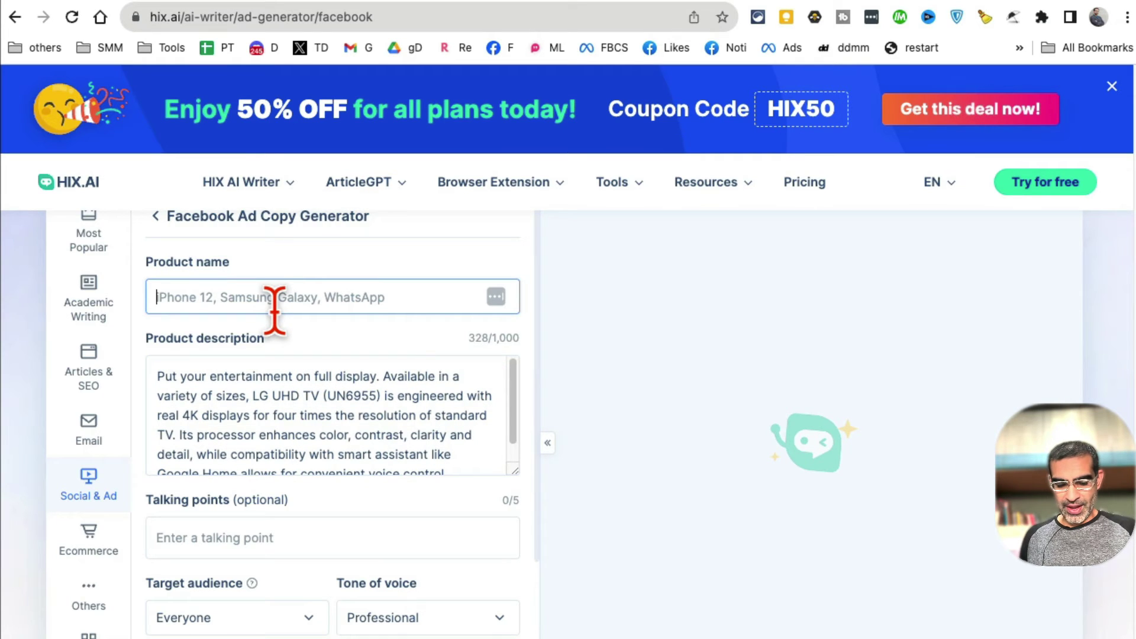
type("LED TV")
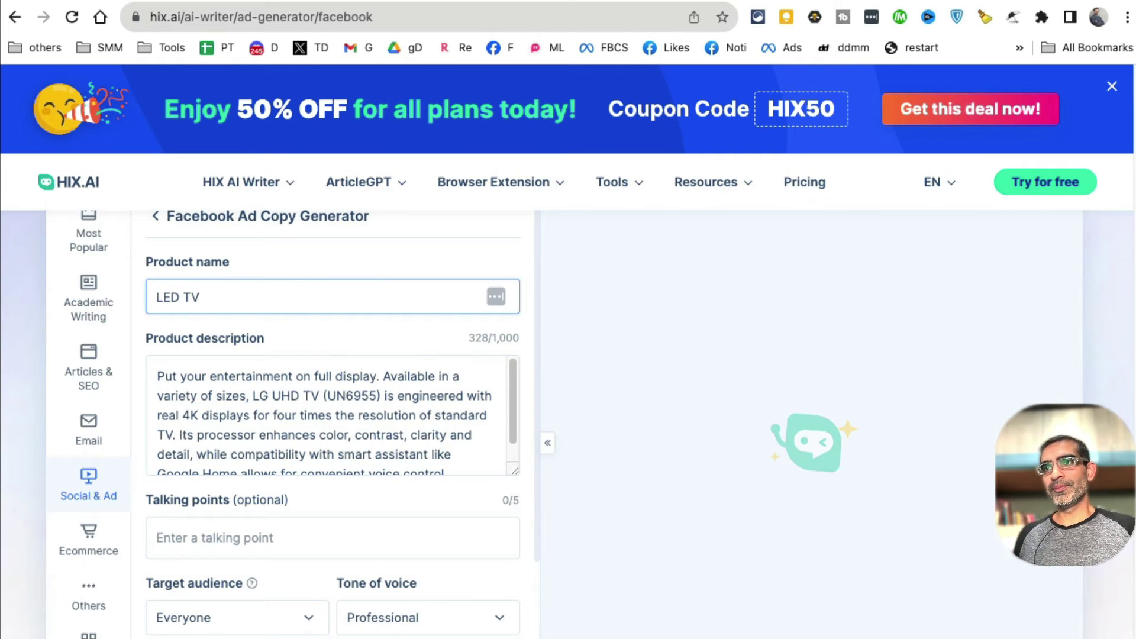
Set the target audience to Small Business Owners and generate the Facebook ad copy
scroll(314, 385, "down", 2)
scroll(291, 451, "down", 3)
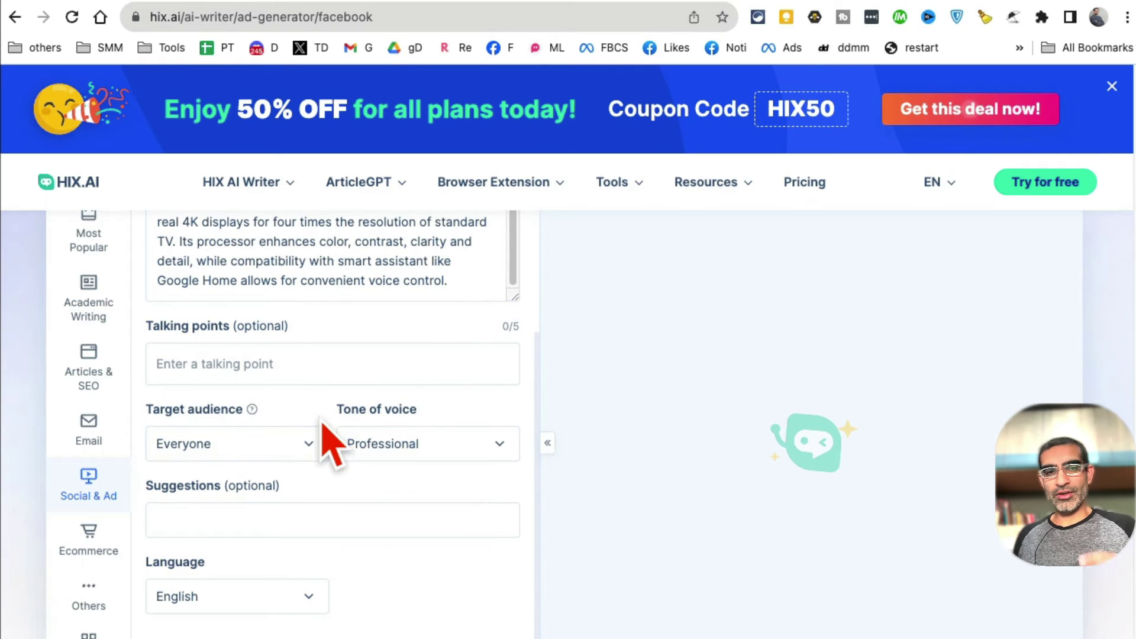
left_click(294, 456)
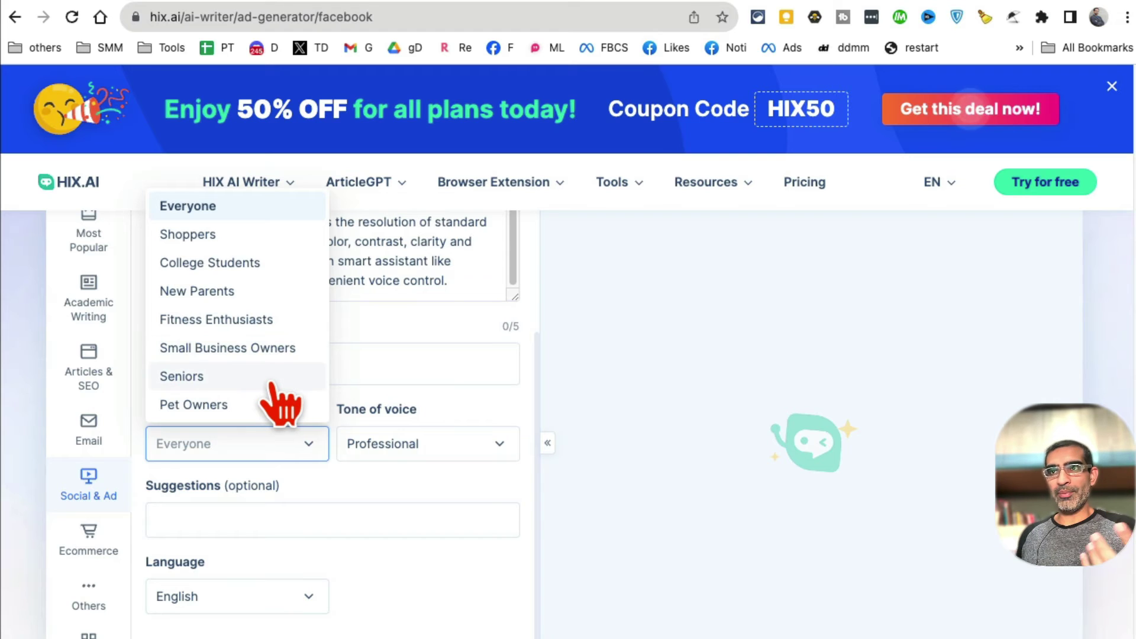
left_click(261, 349)
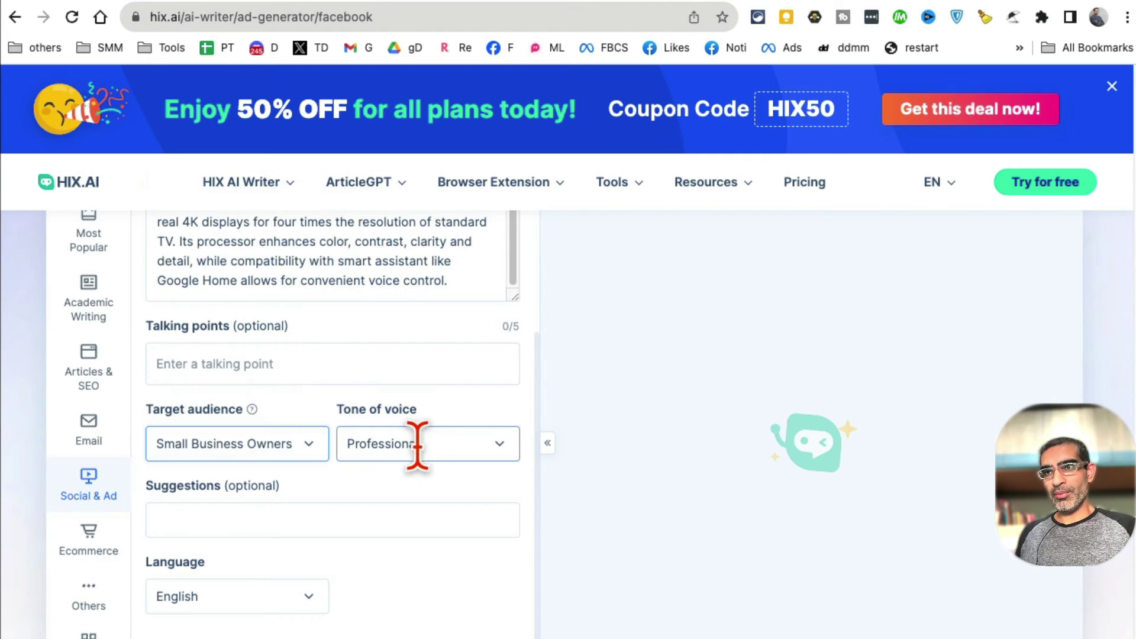
scroll(418, 503, "down", 10)
scroll(420, 506, "up", 6)
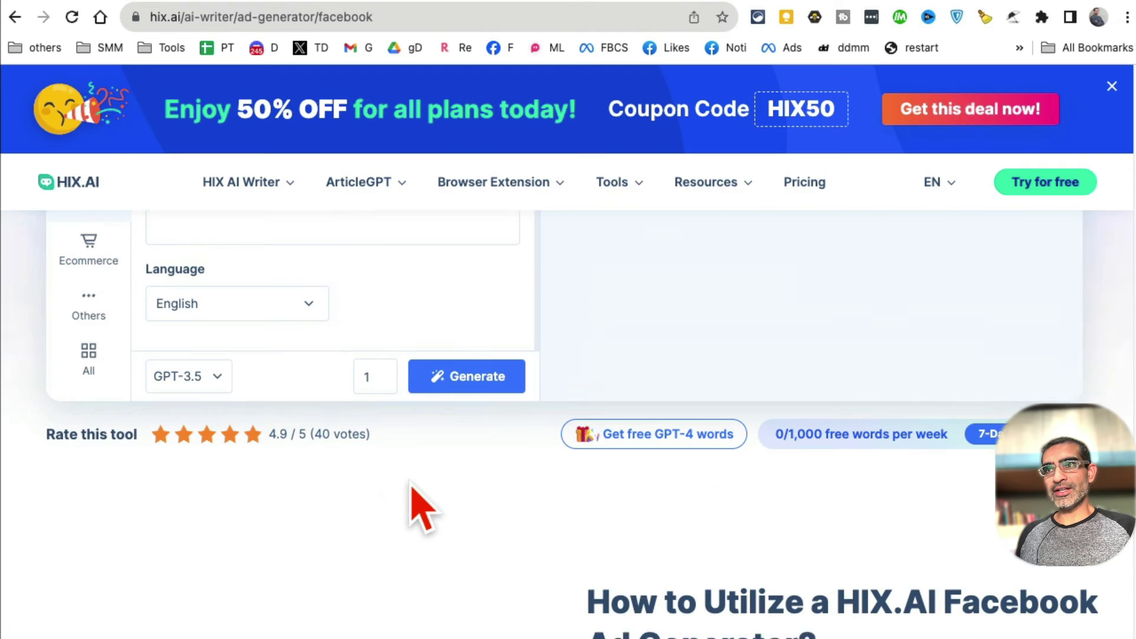
left_click(453, 391)
Review the generated ad copies, selecting the hashtags in the second ad
scroll(750, 359, "up", 2)
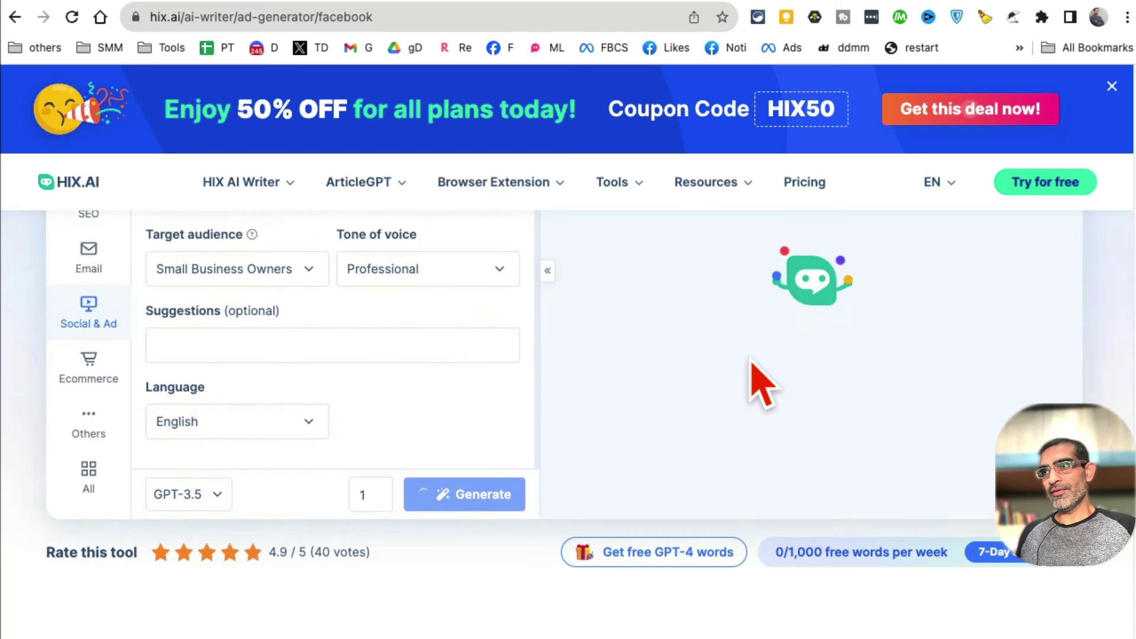
scroll(750, 359, "up", 4)
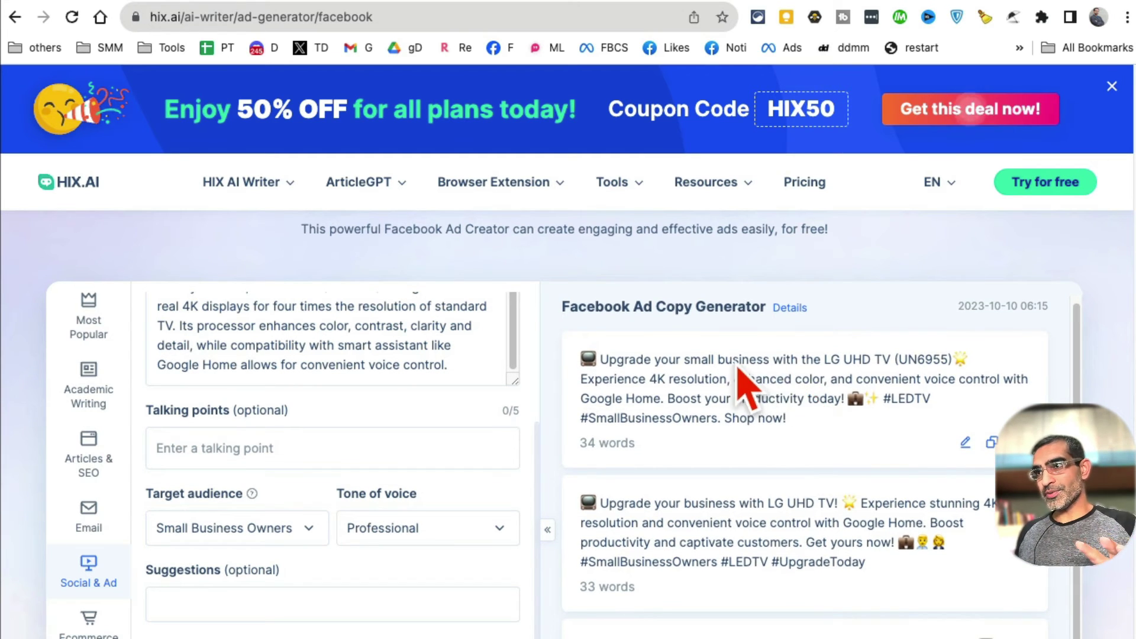
scroll(877, 422, "down", 1)
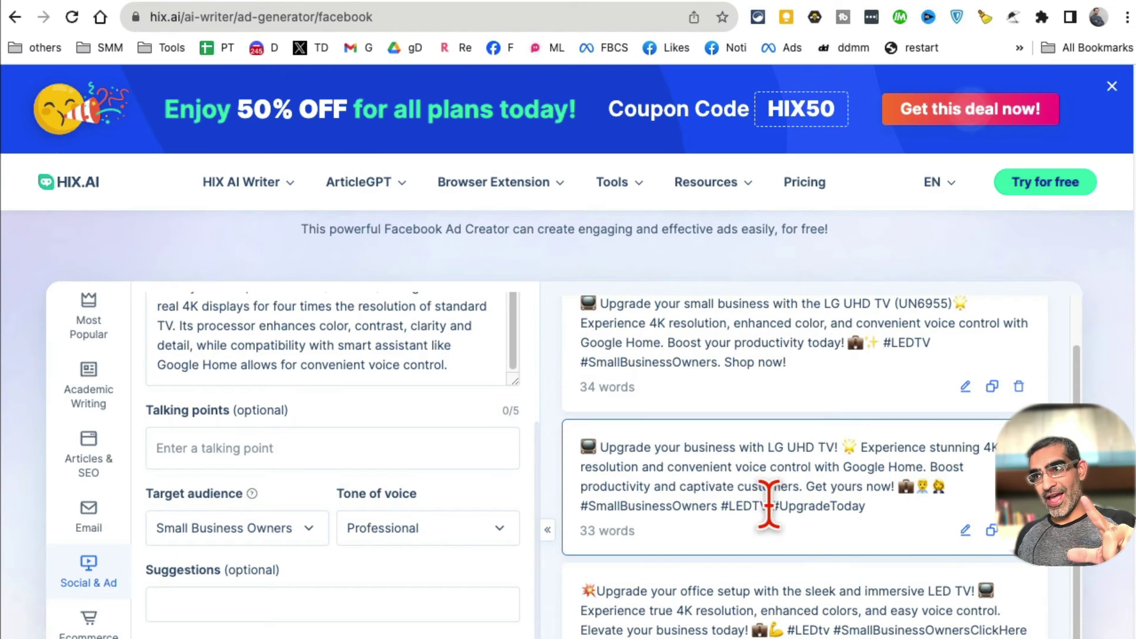
left_click_drag(771, 506, 642, 506)
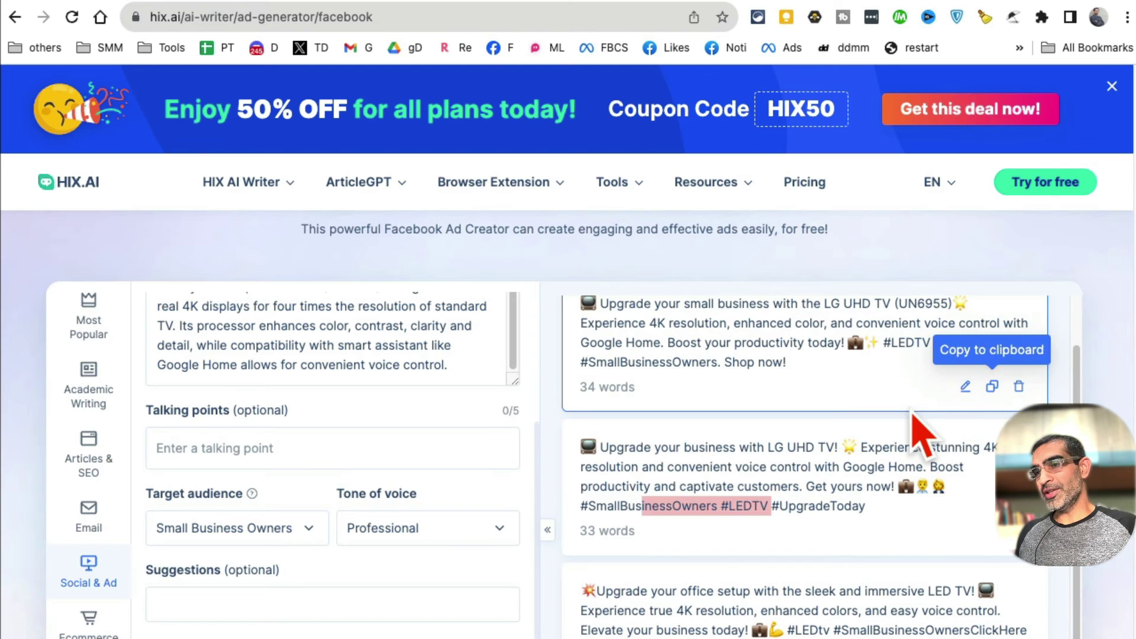
scroll(917, 431, "down", 2)
scroll(390, 524, "down", 6)
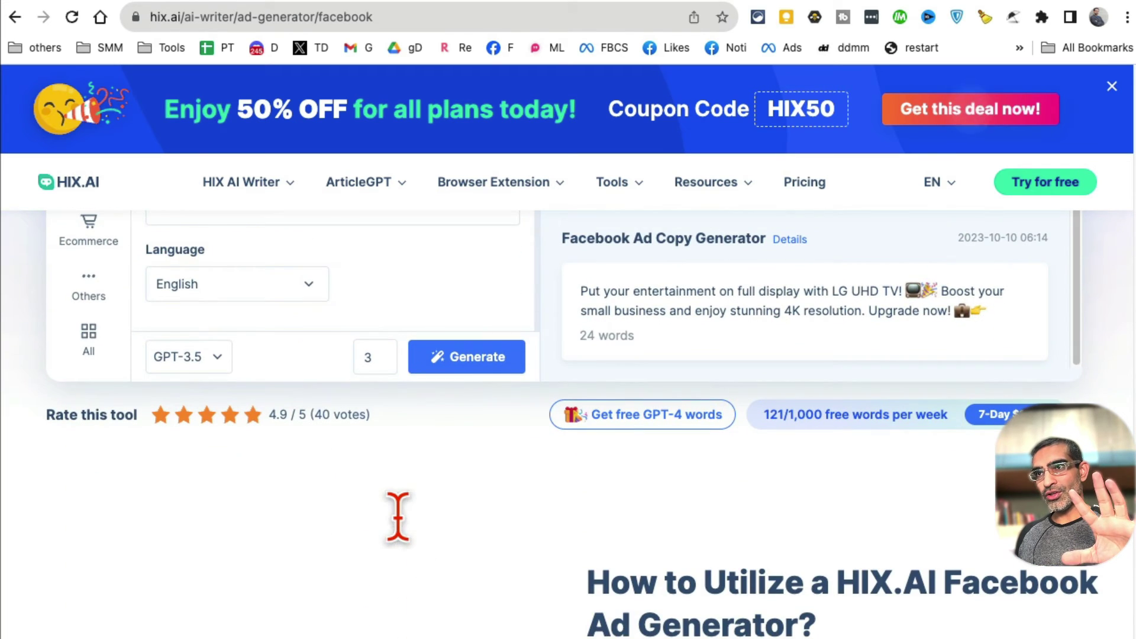
Generate a fresh batch of 3 ad copies, review them, and switch to the Bard tab
left_click(388, 348)
left_click(388, 364)
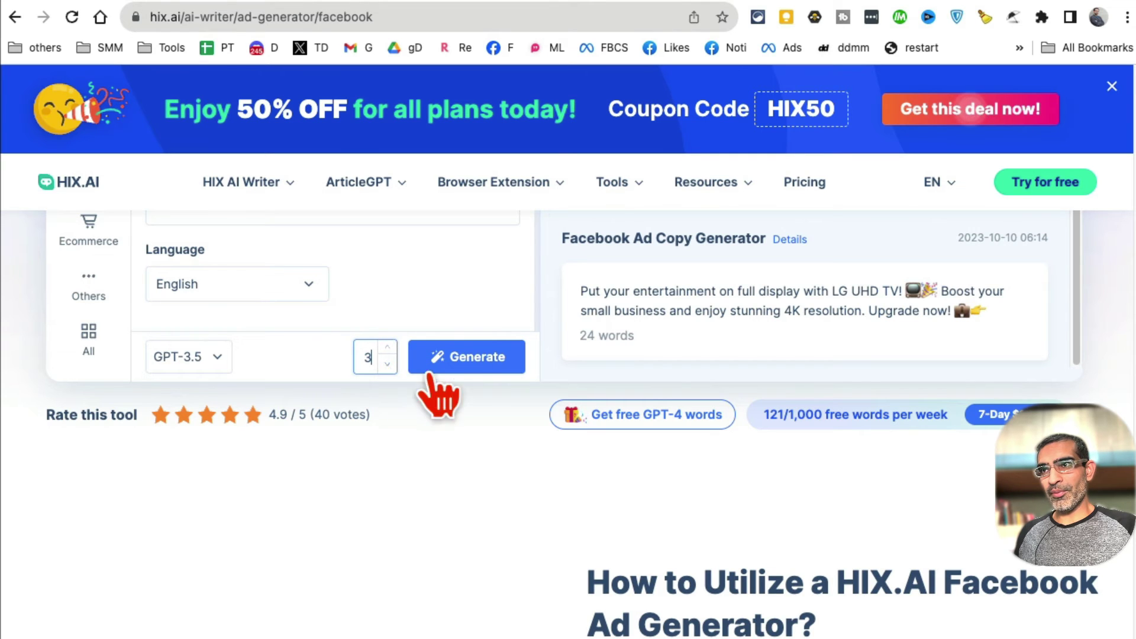
left_click(430, 374)
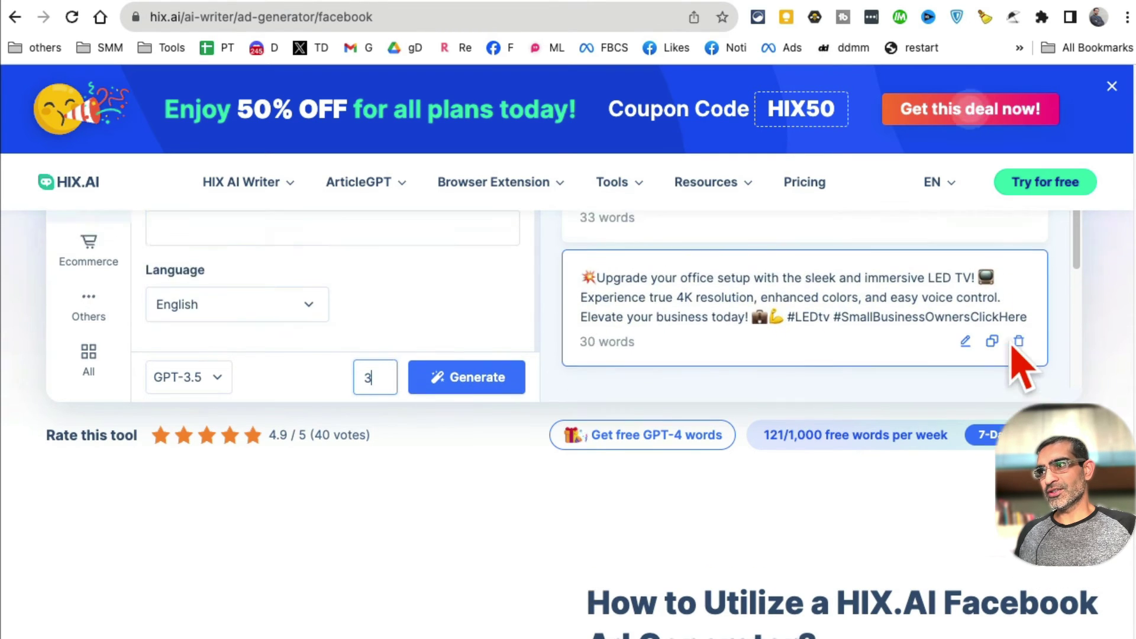
scroll(1029, 372, "up", 5)
scroll(728, 414, "down", 10)
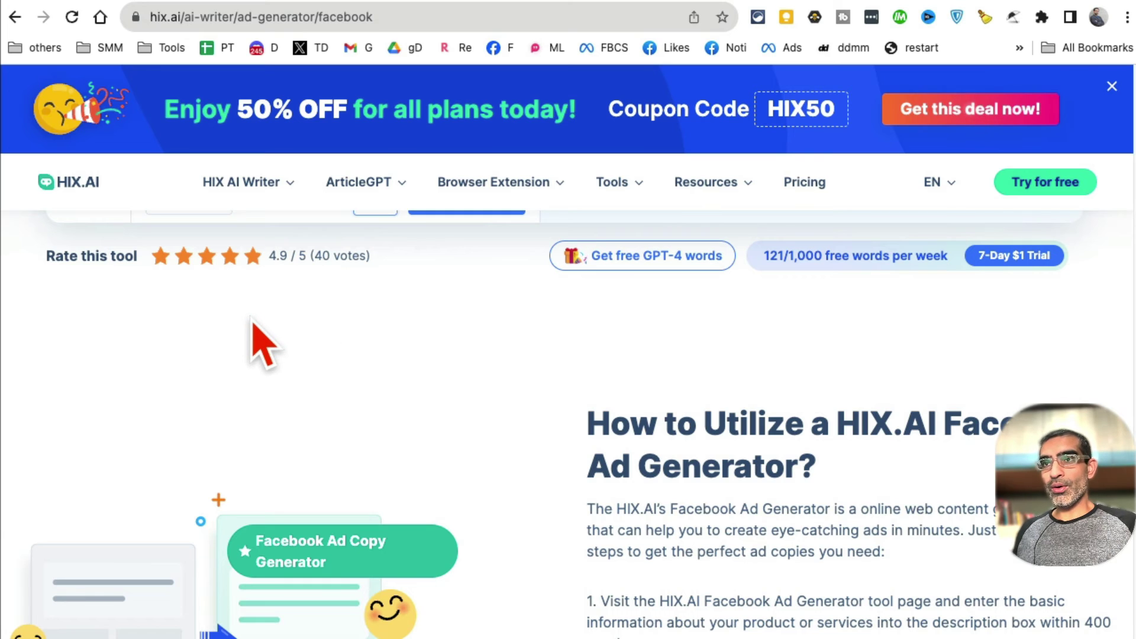
left_click(932, 2)
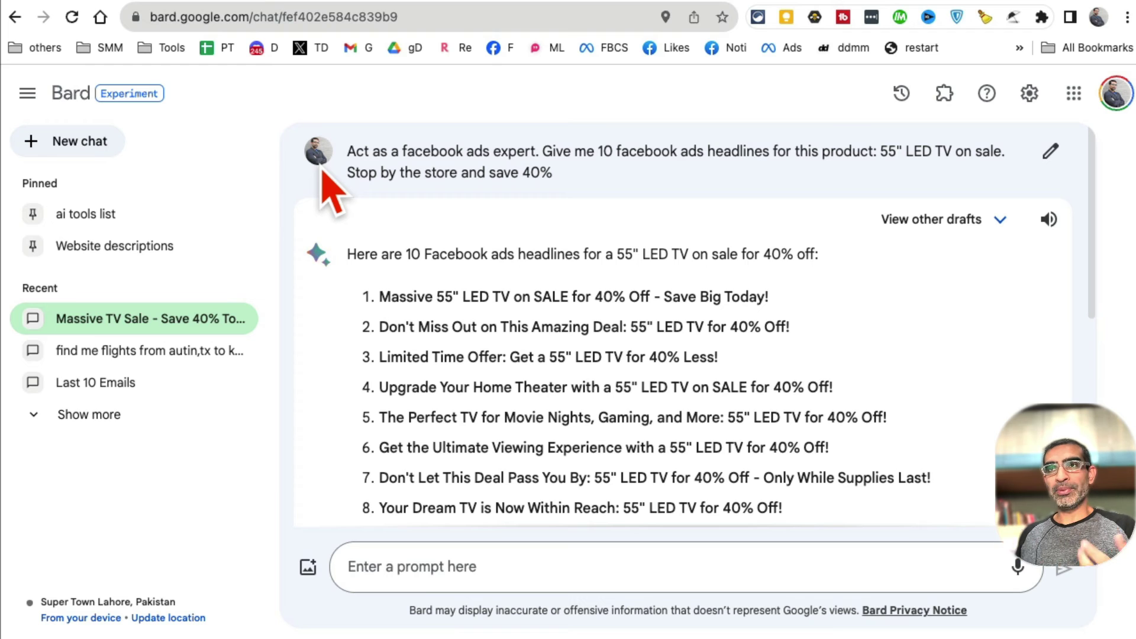
Remove the chat id from the Bard URL and reopen the Massive TV Sale chat
left_click_drag(255, 17, 308, 66)
key("BackSpace")
key("Return")
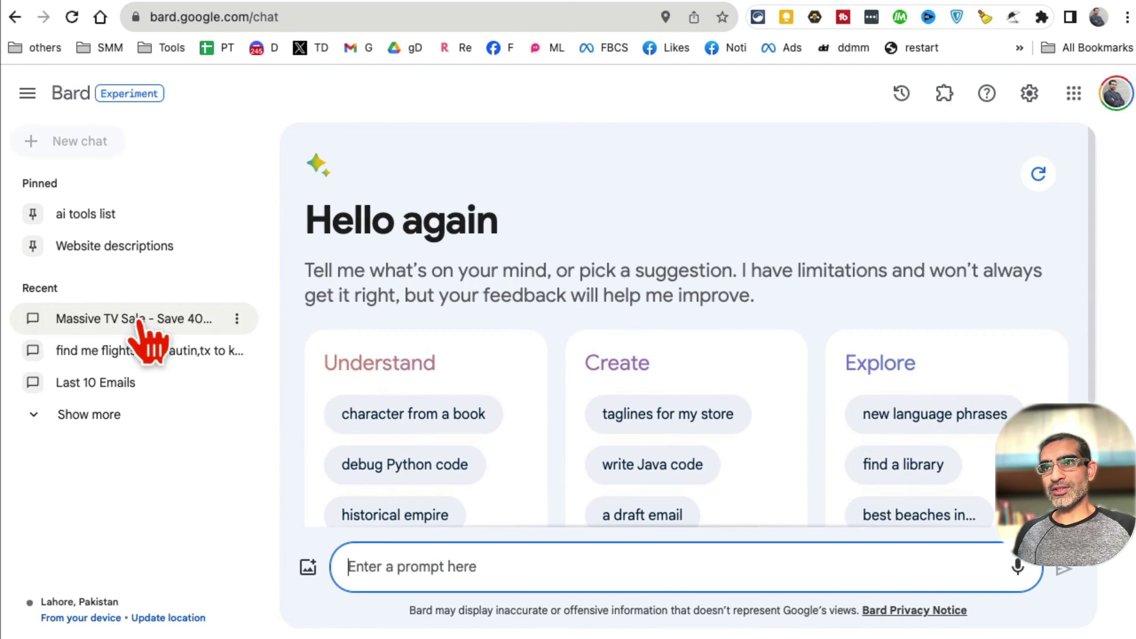
left_click(135, 319)
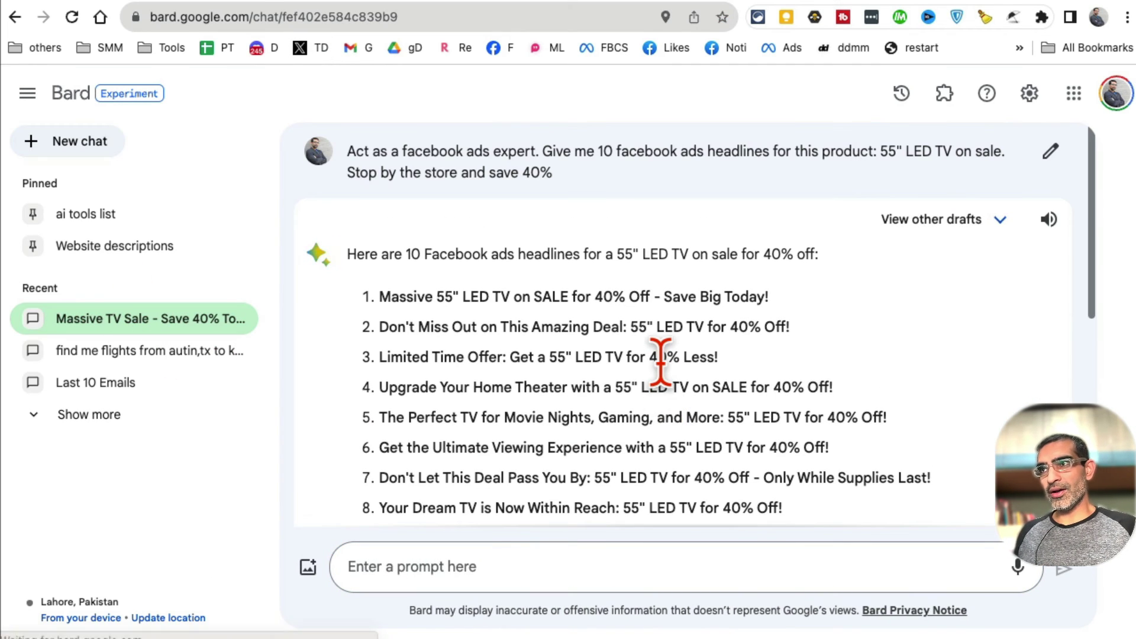
Copy the original prompt asking for 10 Facebook ad headlines for a 55" LED TV
left_click_drag(552, 172, 362, 155)
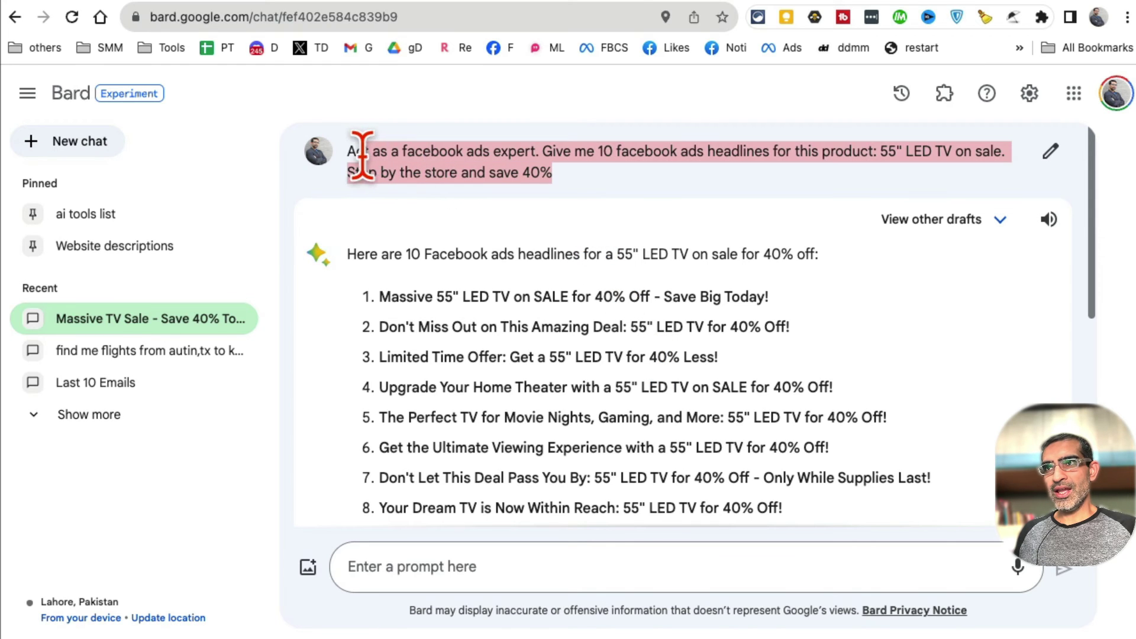
right_click(390, 151)
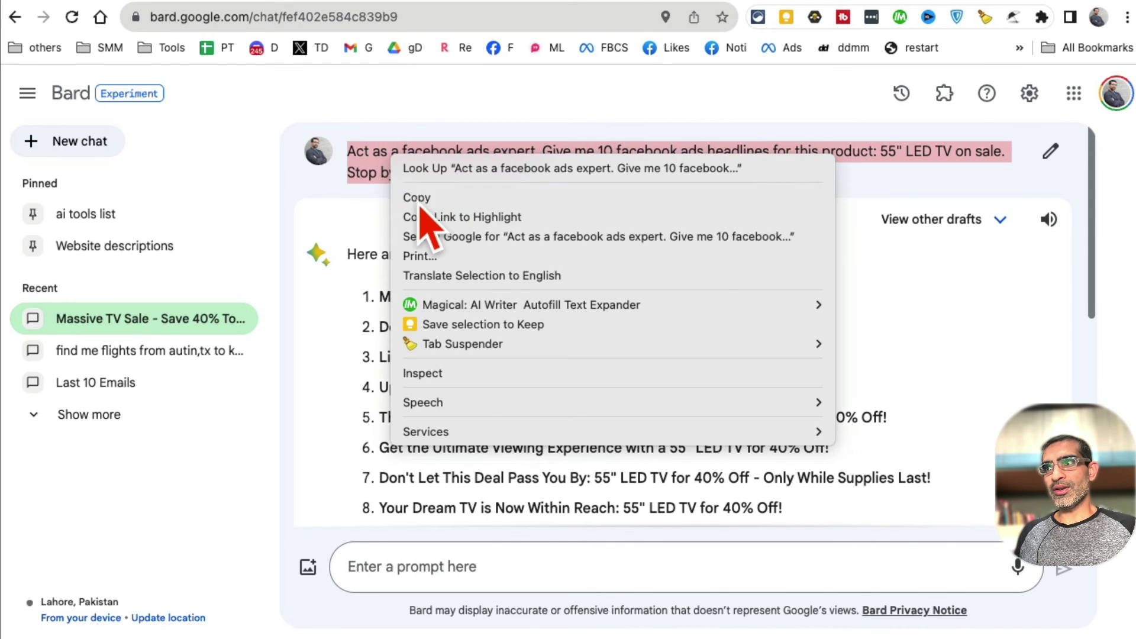
left_click(418, 193)
scroll(535, 470, "down", 10)
left_click(477, 567)
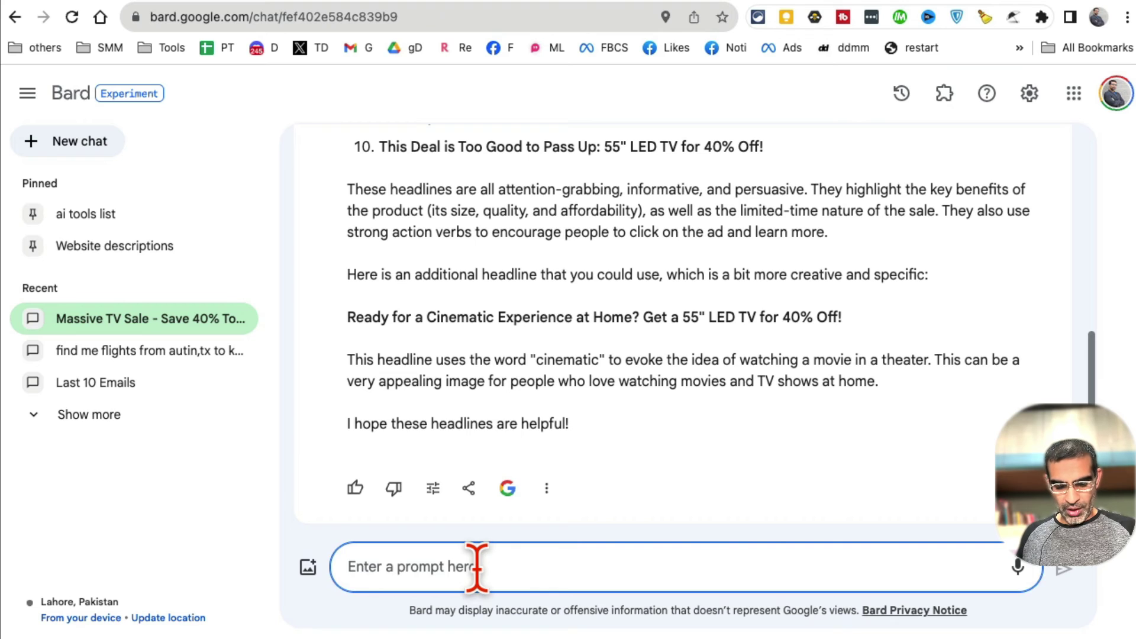
Paste the 55" LED TV headline prompt into Bard, review its wording, and submit it
key("super+v")
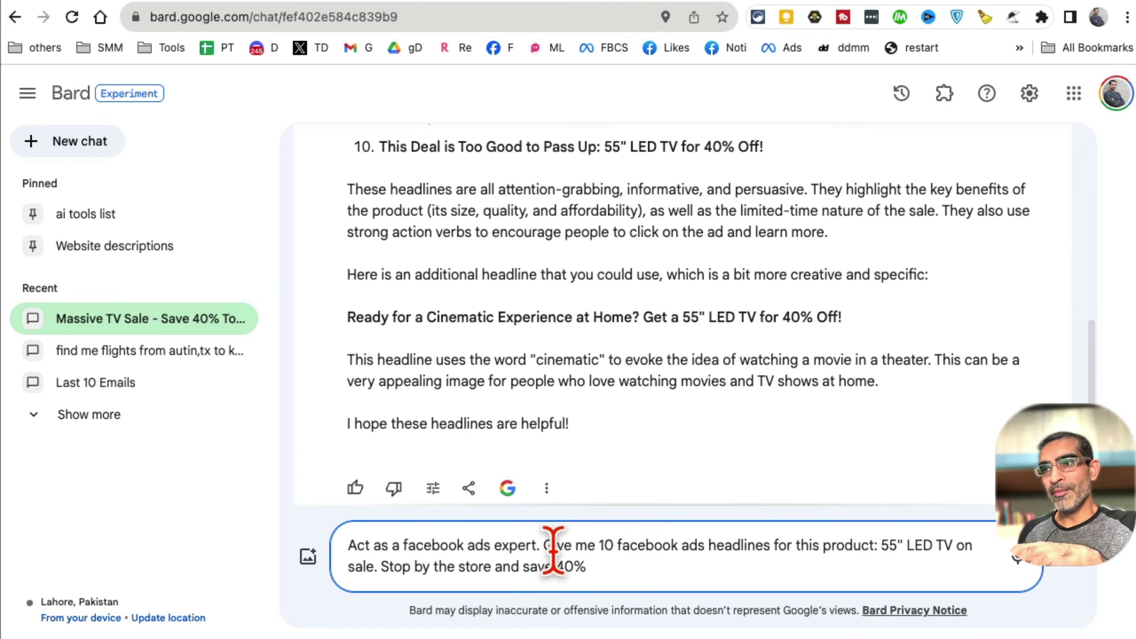
left_click_drag(541, 547, 348, 547)
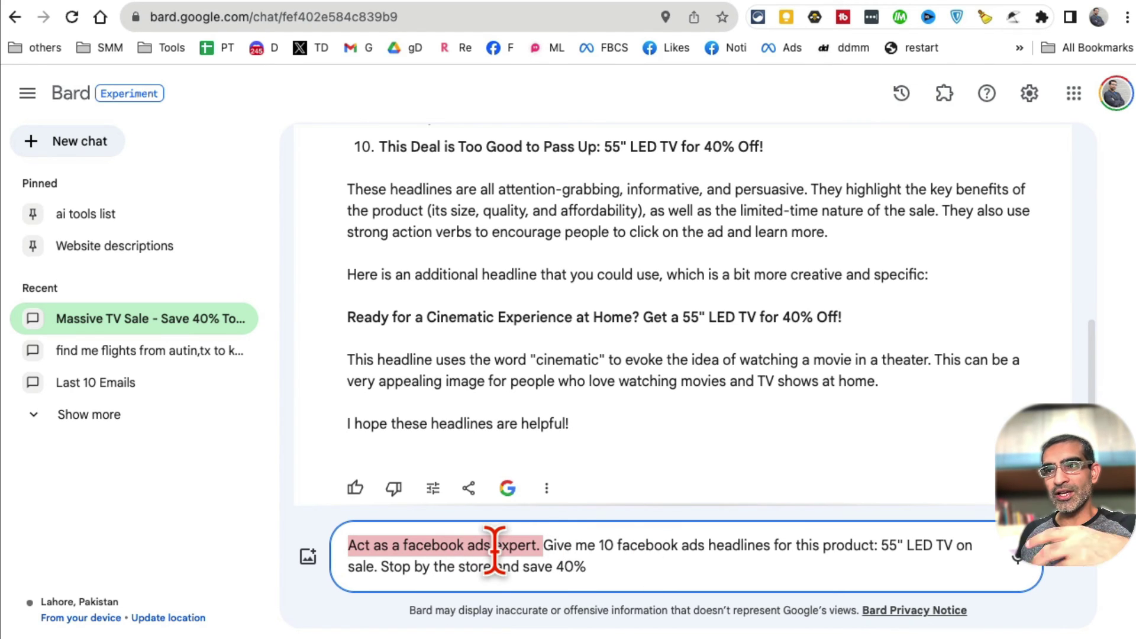
left_click(586, 545)
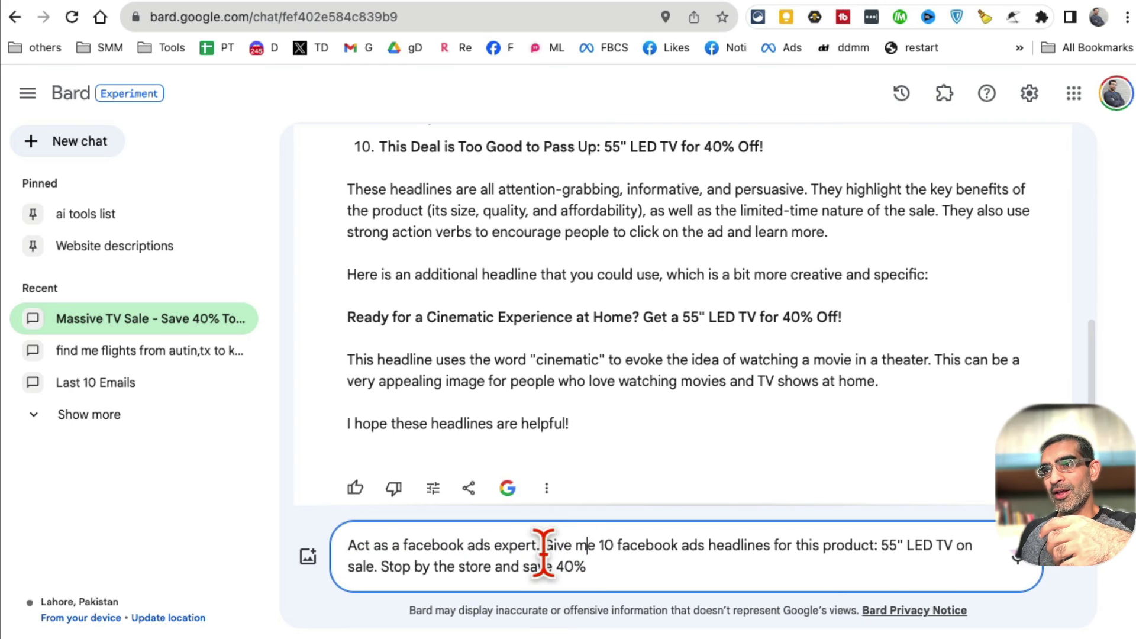
key("Down")
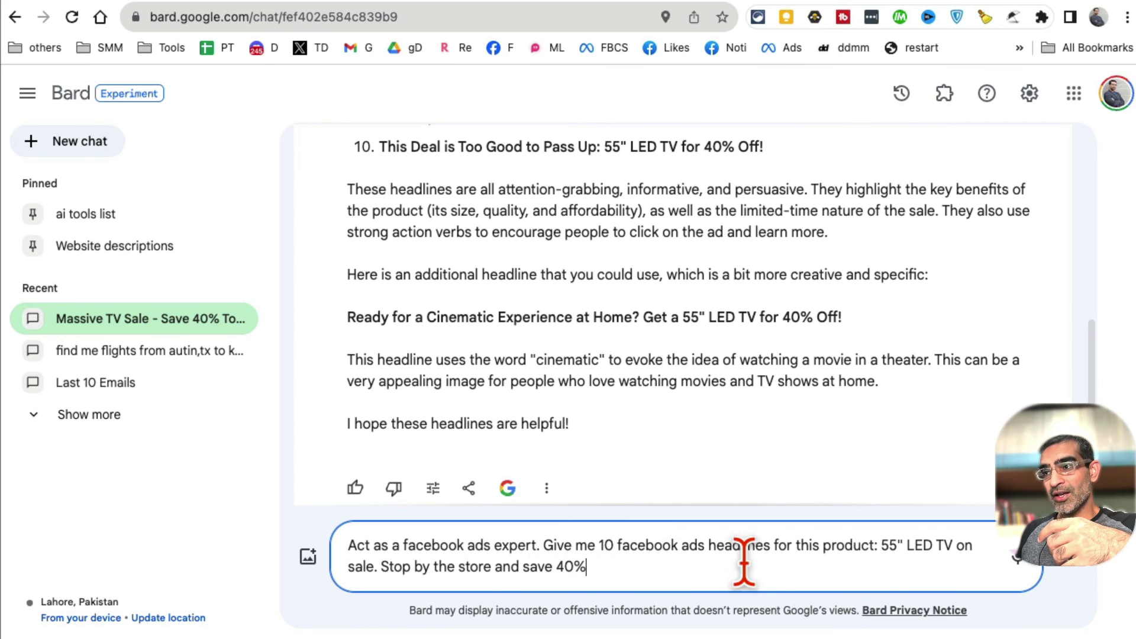
left_click(823, 545, "shift")
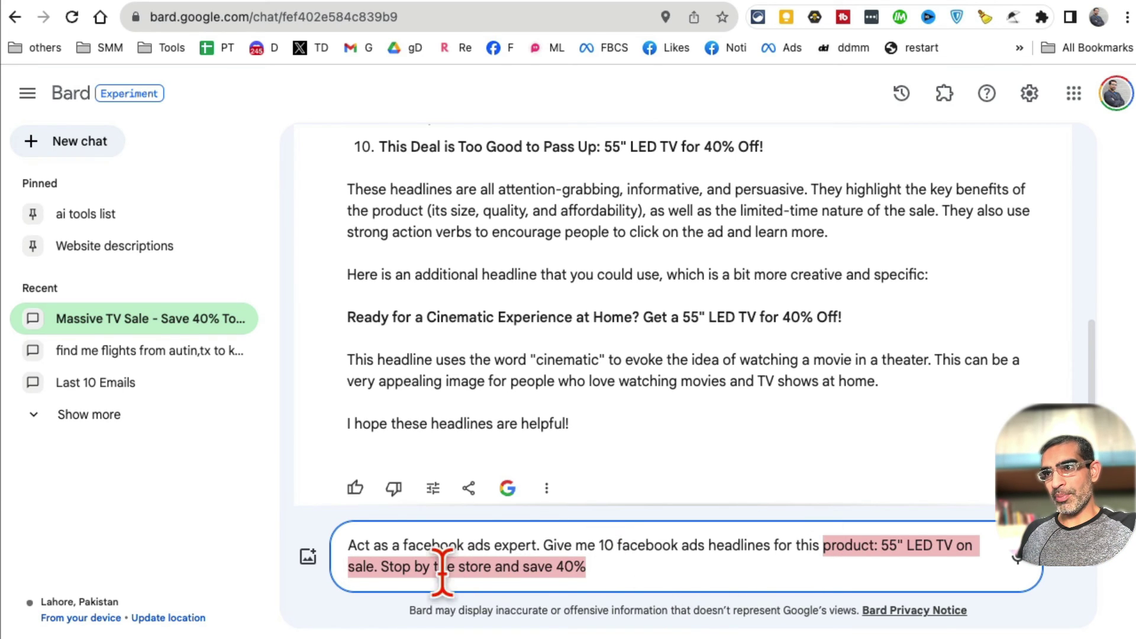
key("Return")
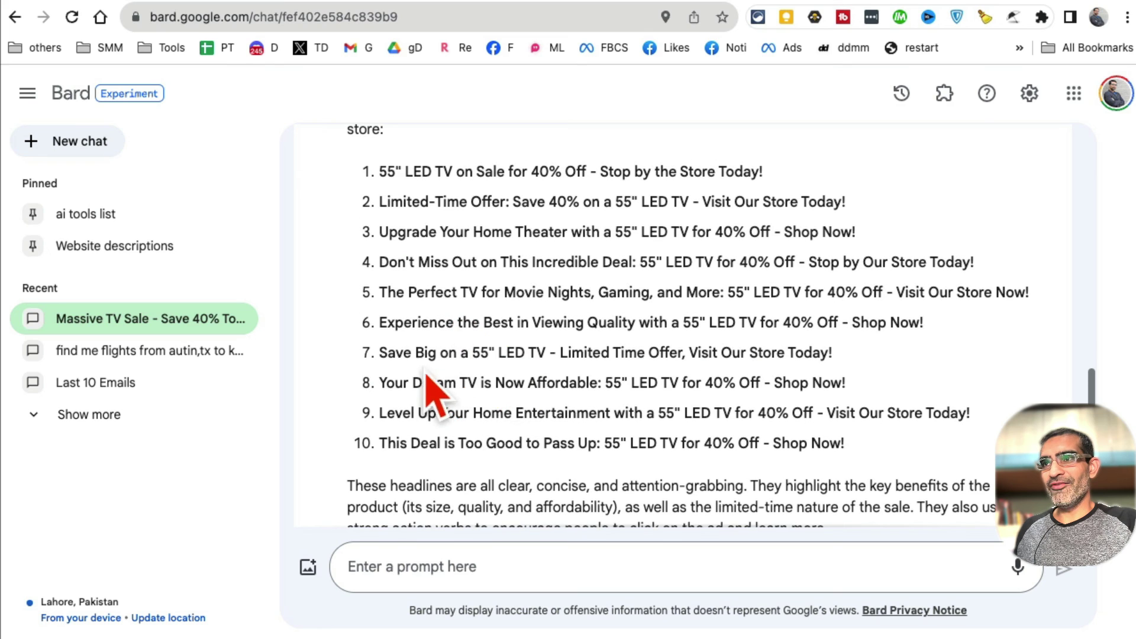
left_click_drag(417, 353, 515, 354)
left_click_drag(437, 383, 577, 383)
left_click_drag(419, 413, 655, 408)
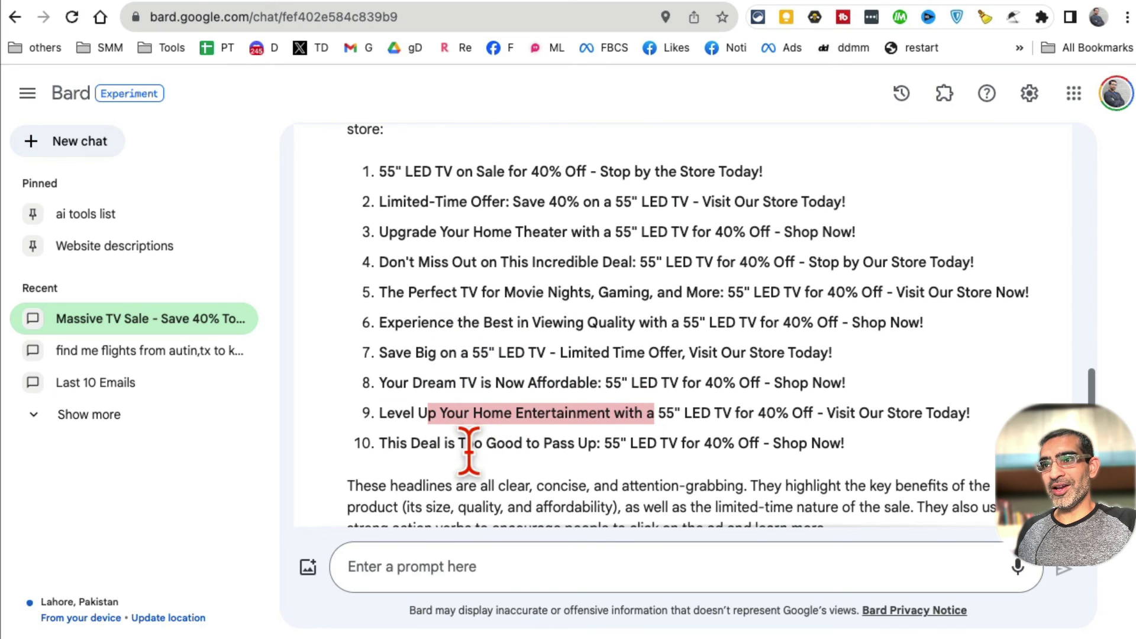
left_click(420, 445)
left_click_drag(420, 448, 599, 444)
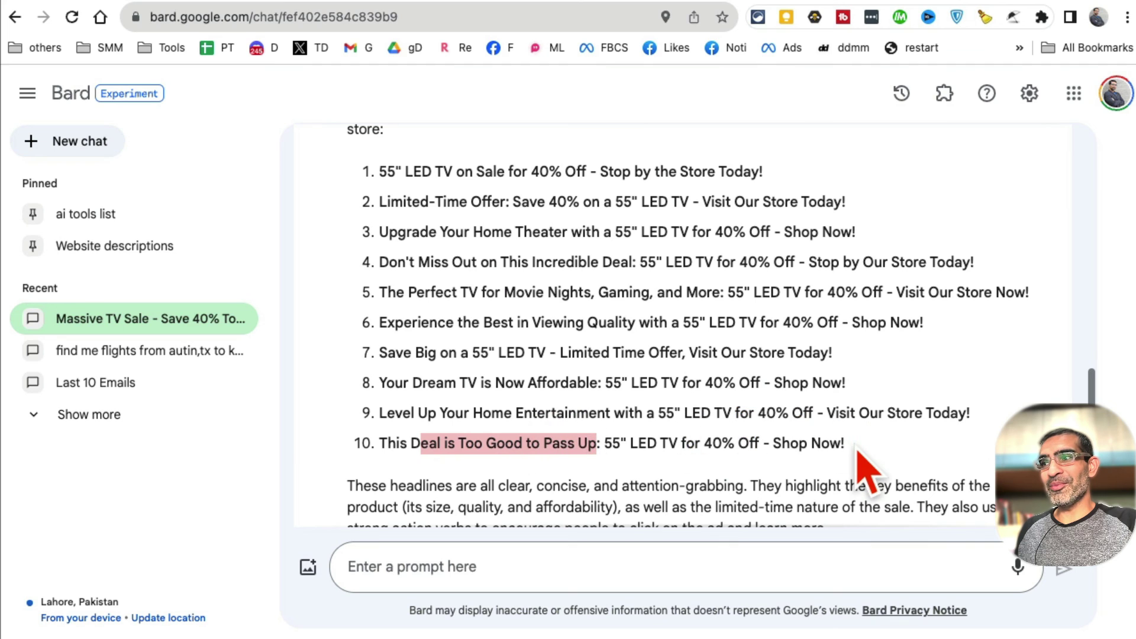
left_click_drag(855, 453, 391, 446)
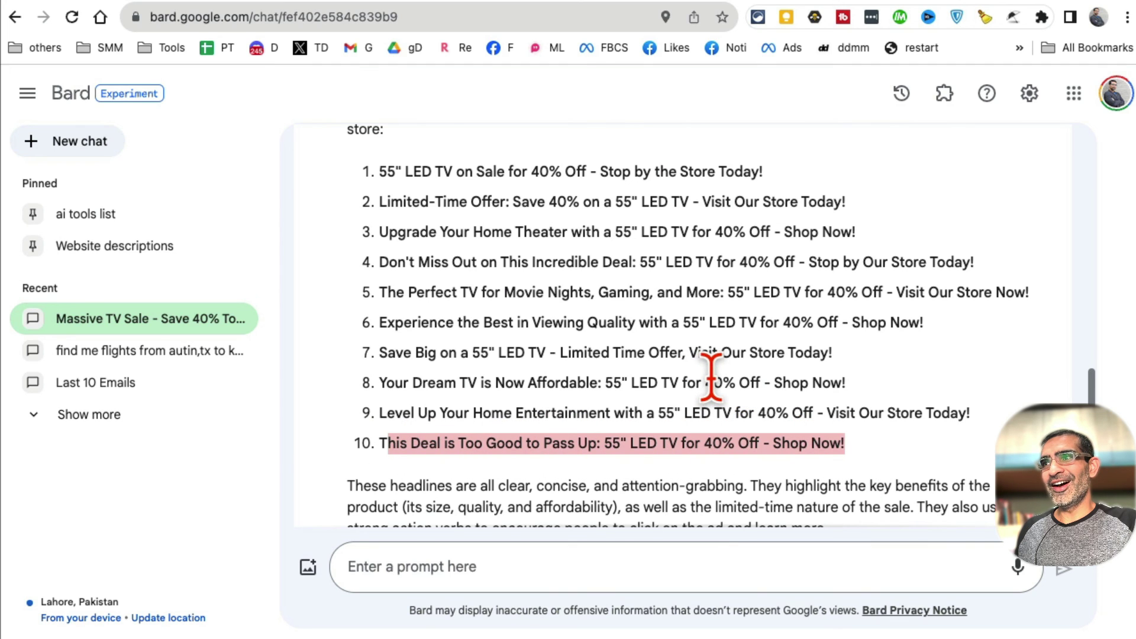
scroll(681, 284, "up", 1)
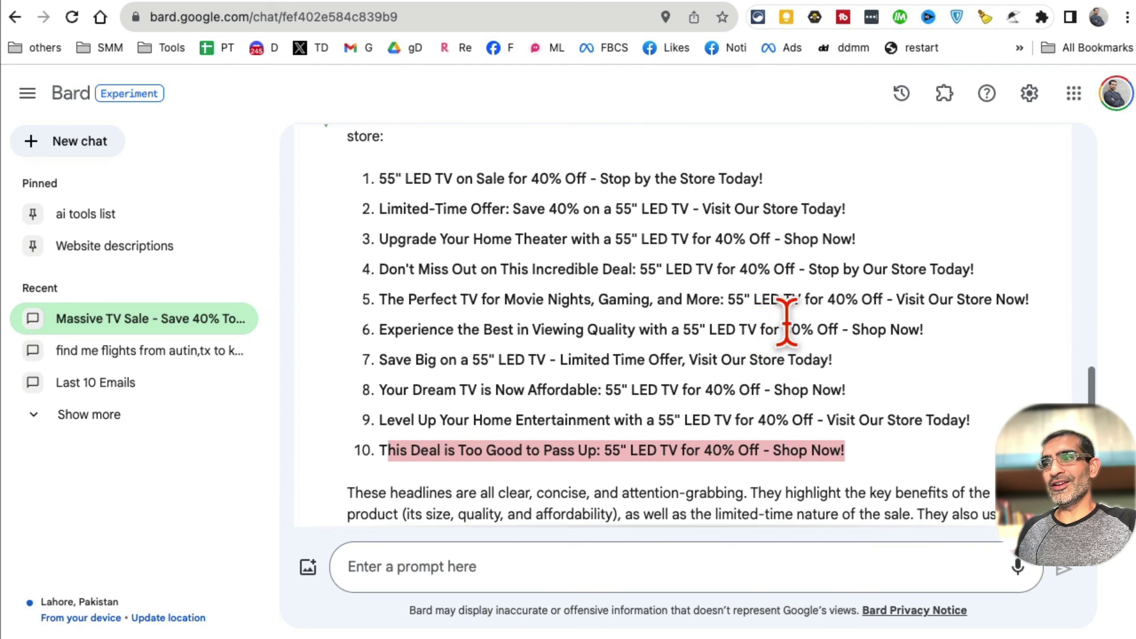
left_click_drag(974, 302, 468, 299)
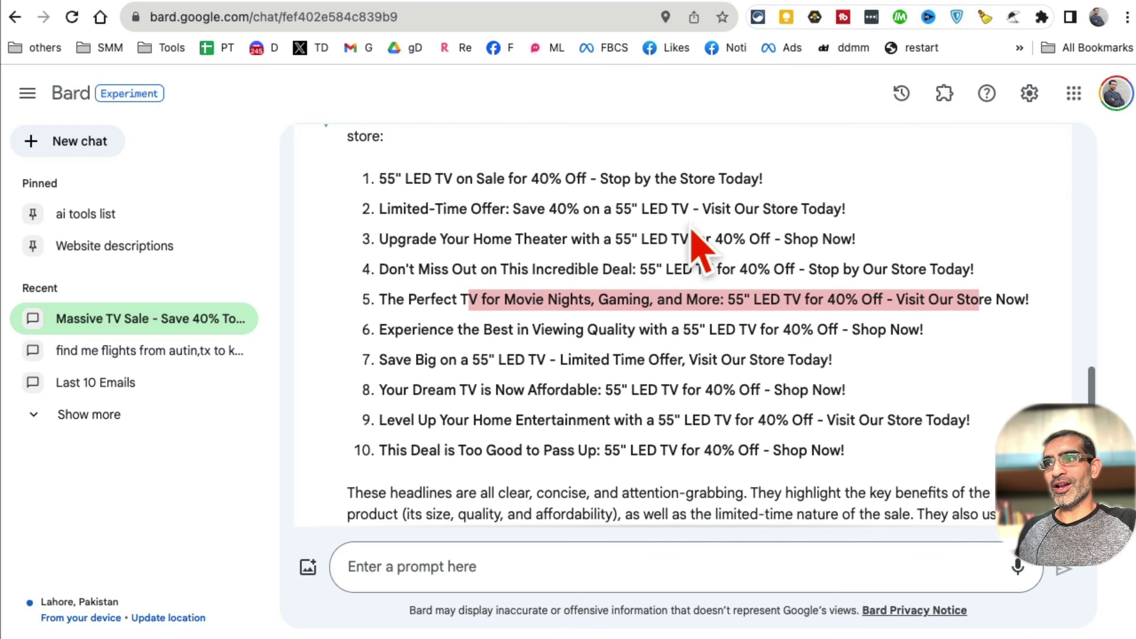
scroll(763, 370, "down", 3)
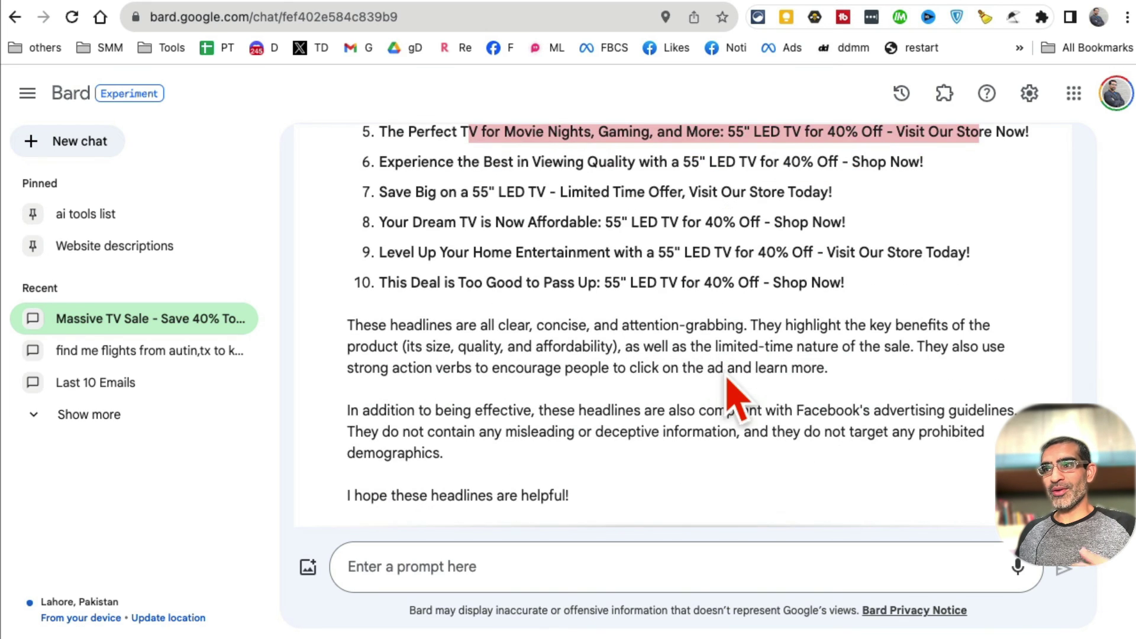
scroll(755, 385, "up", 7)
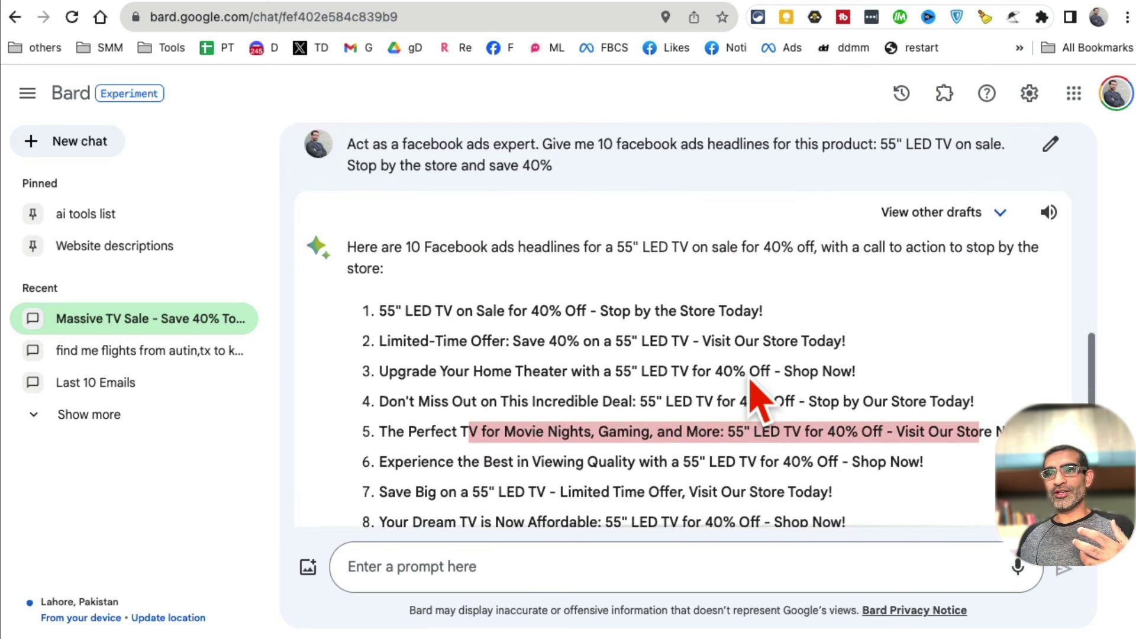
scroll(758, 395, "up", 1)
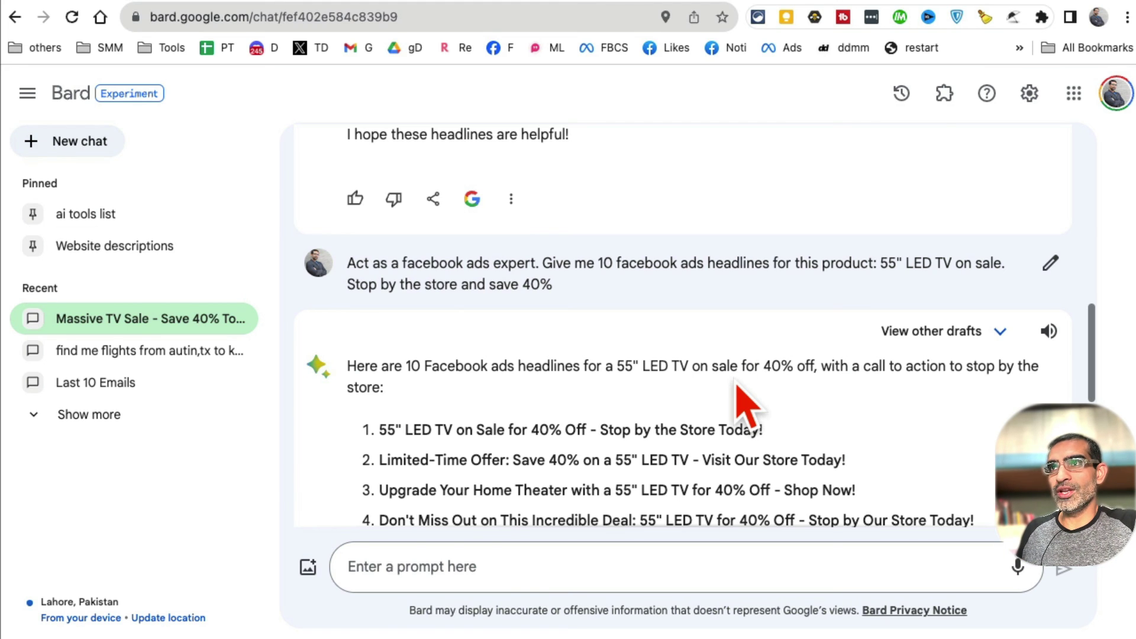
scroll(743, 402, "down", 1)
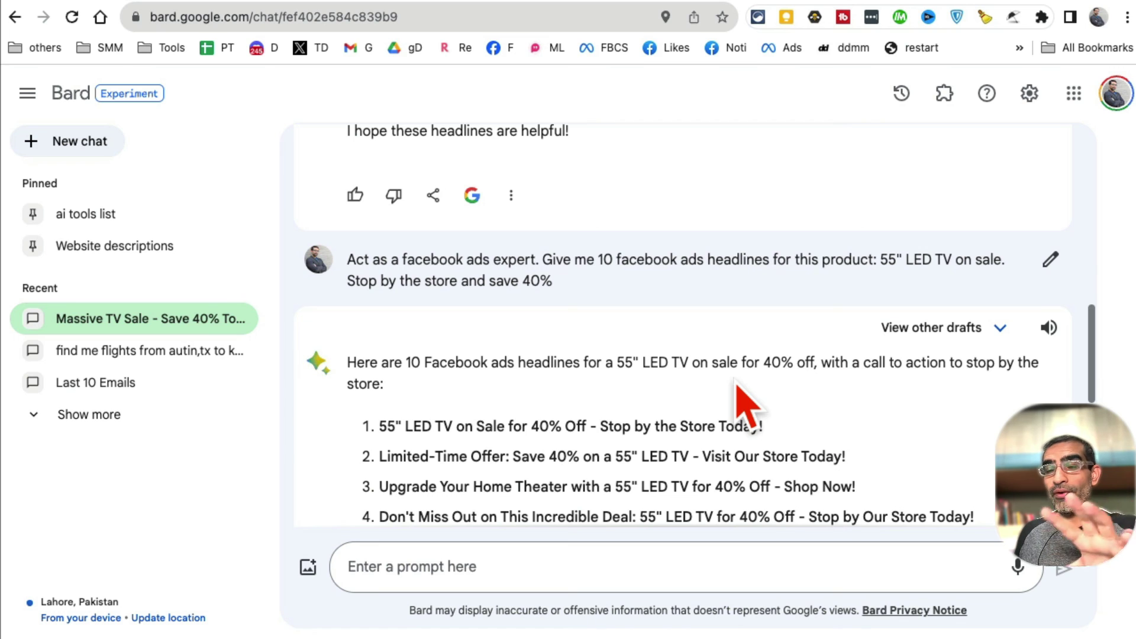